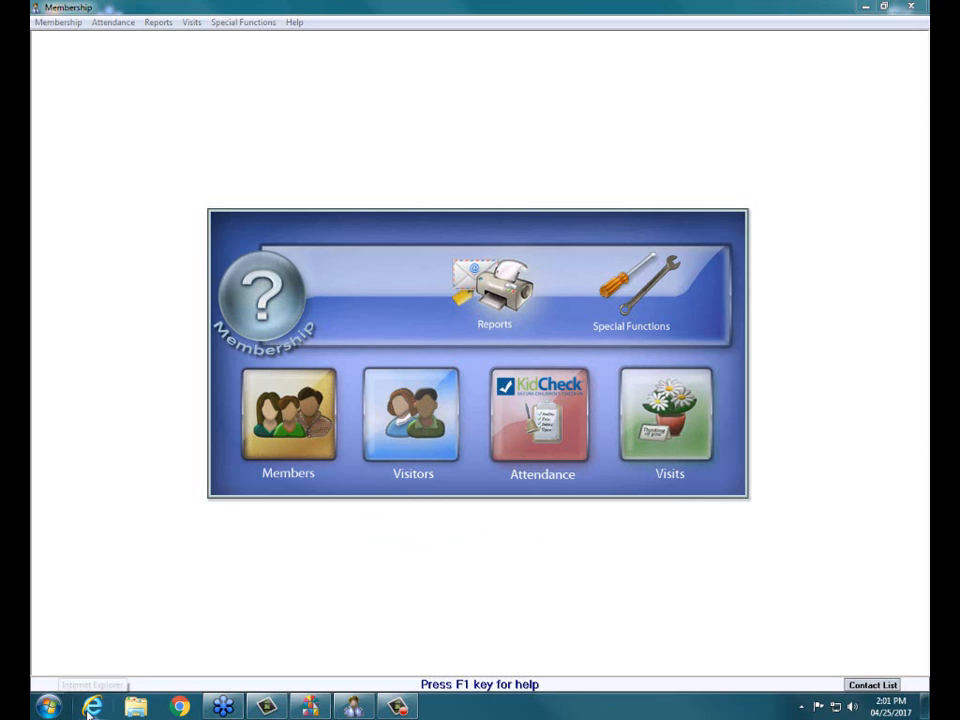
Step: Switch to Internet Explorer, review the Membership topics on the churchwindows.com Training Workbooks page, and close the browser
left_click(90, 707)
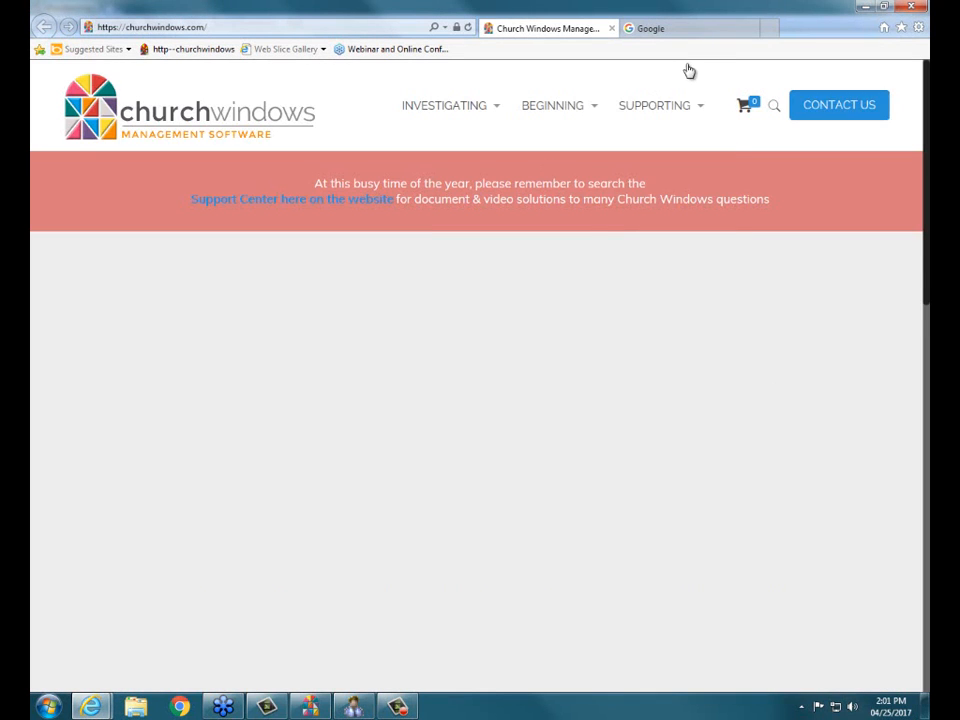
mouse_move(570, 120)
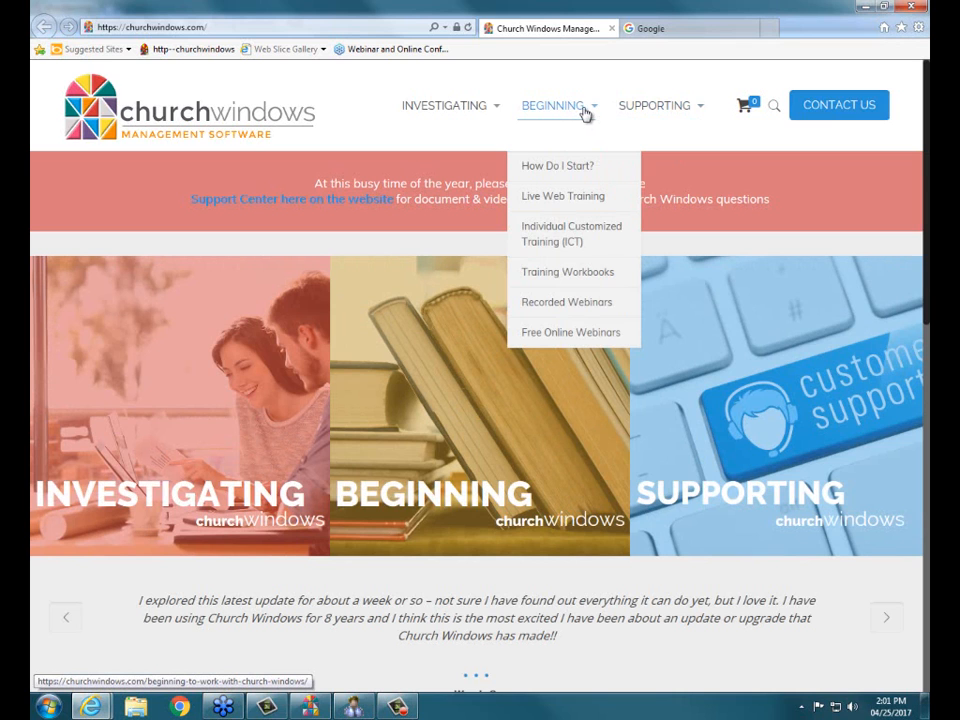
left_click(567, 274)
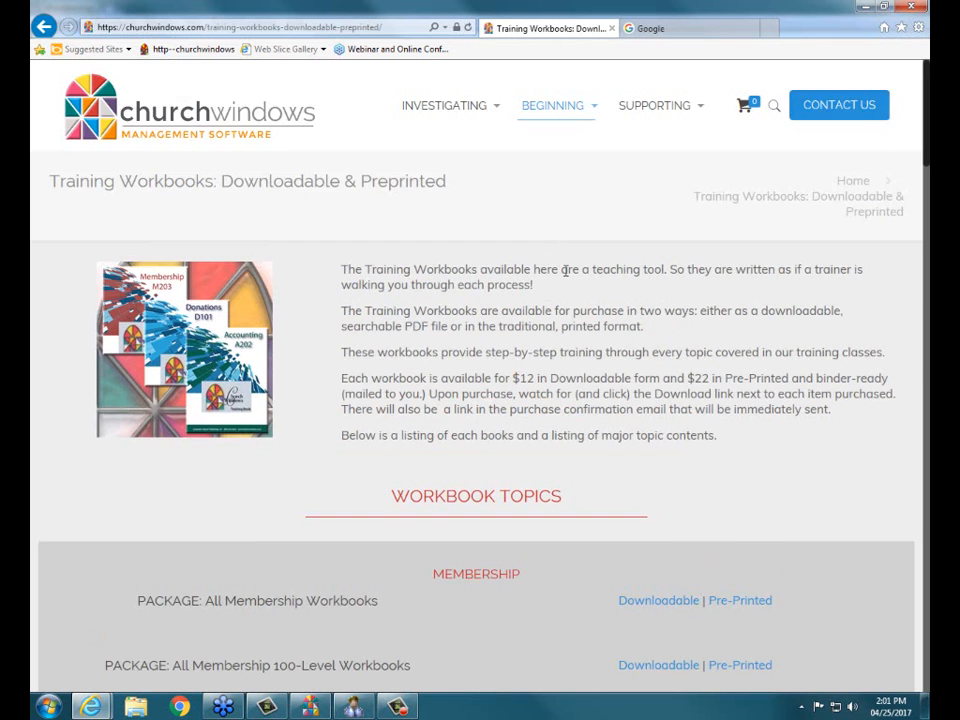
scroll(563, 283, "down", 10)
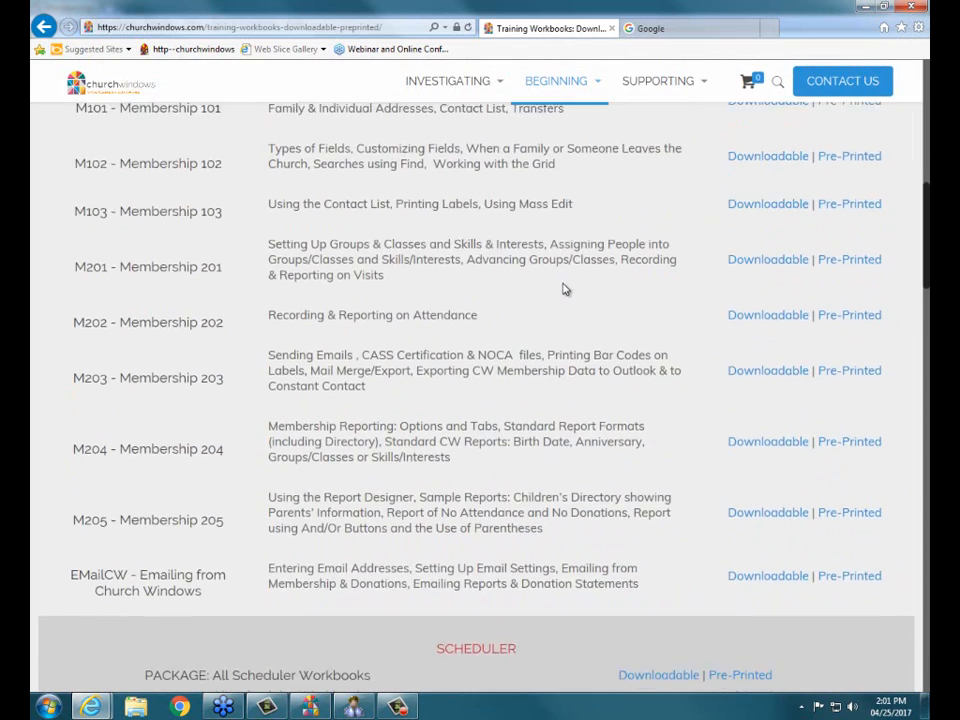
scroll(563, 283, "down", 1)
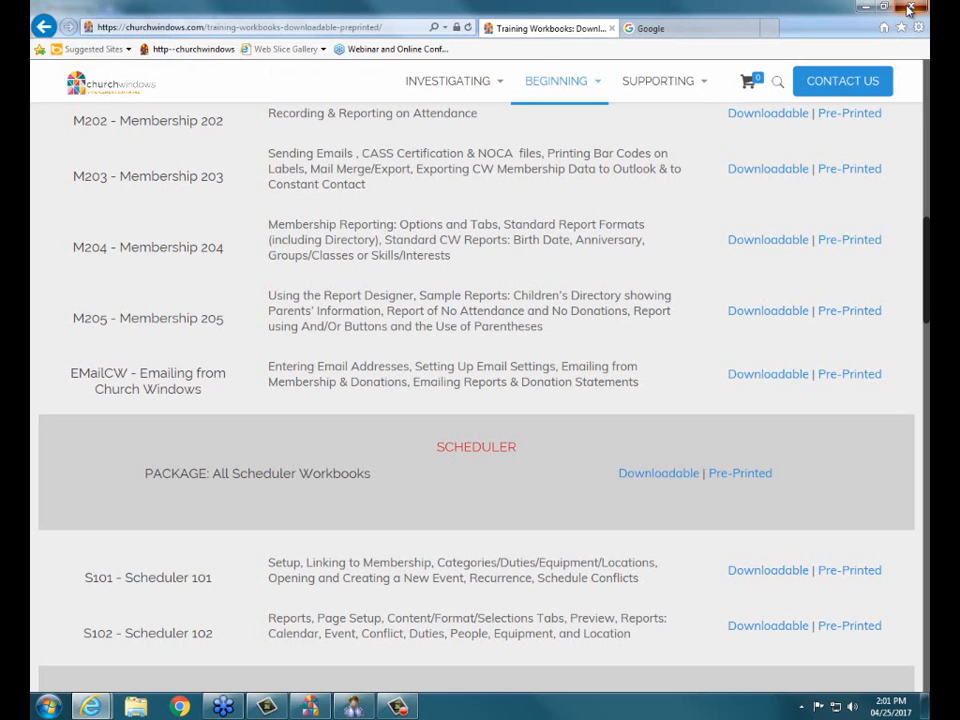
left_click(909, 10)
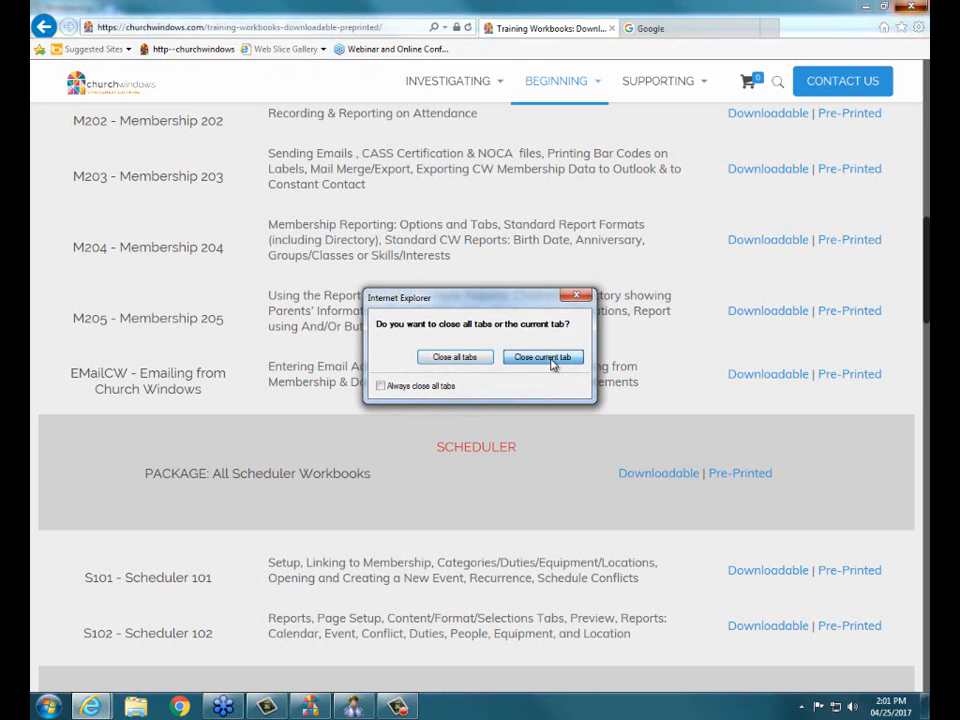
left_click(551, 365)
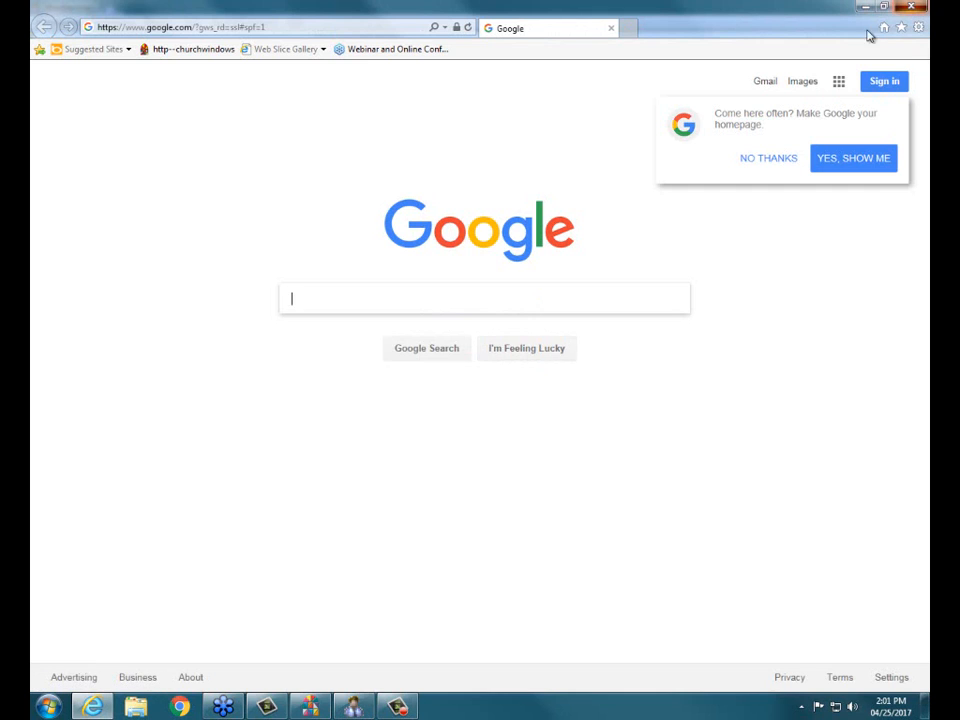
left_click(910, 7)
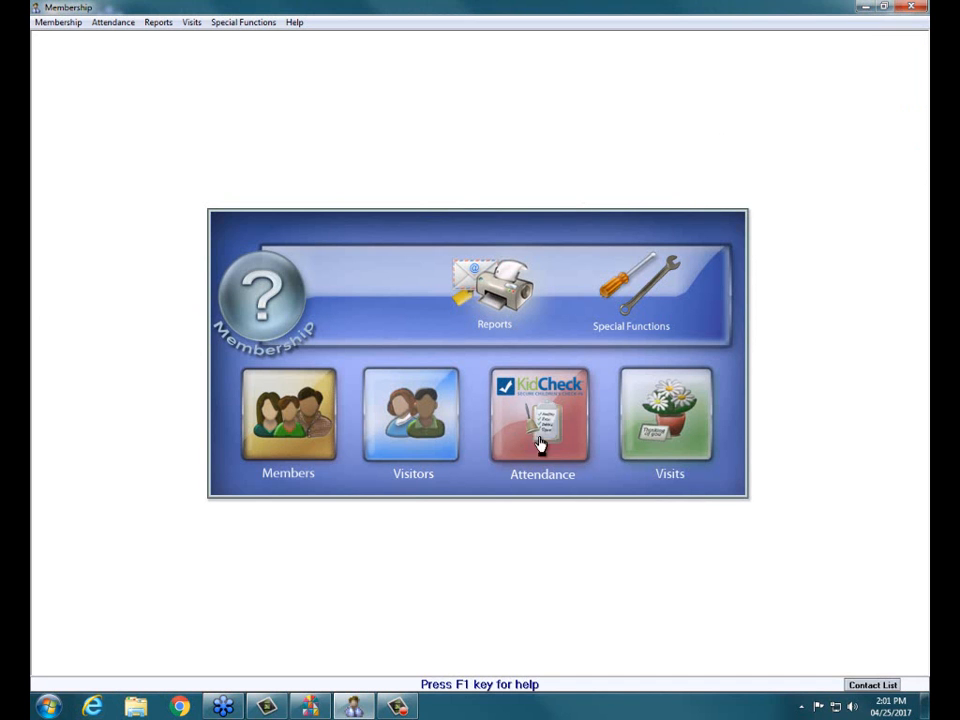
Step: Start a Reports/Directory/Export report and add the selection Directory/report order = 3 - Child (w/family)
left_click(497, 292)
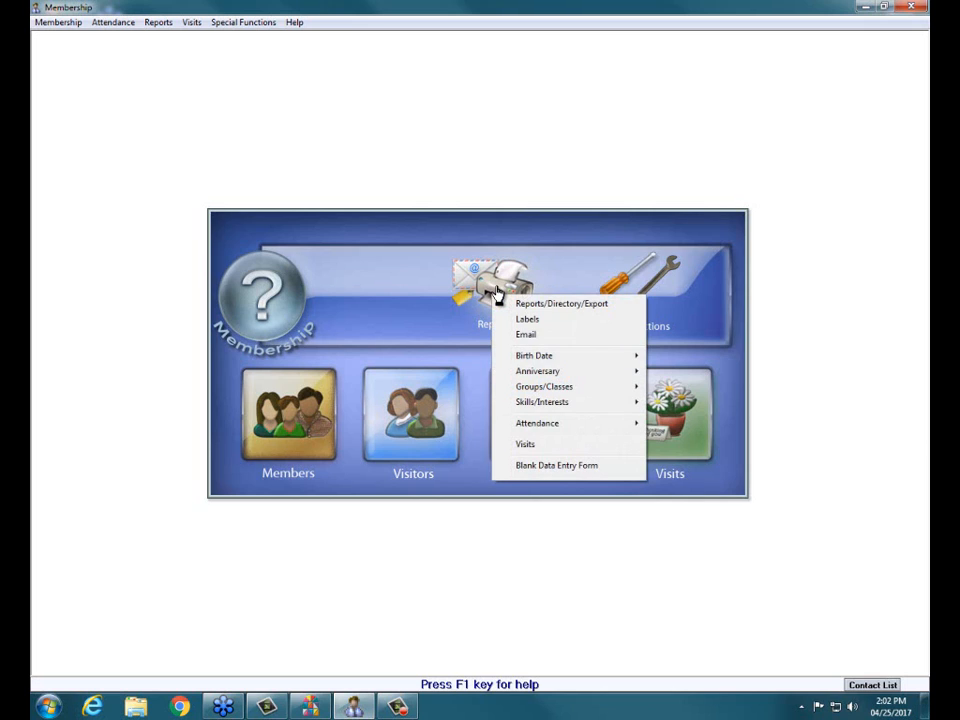
left_click(510, 304)
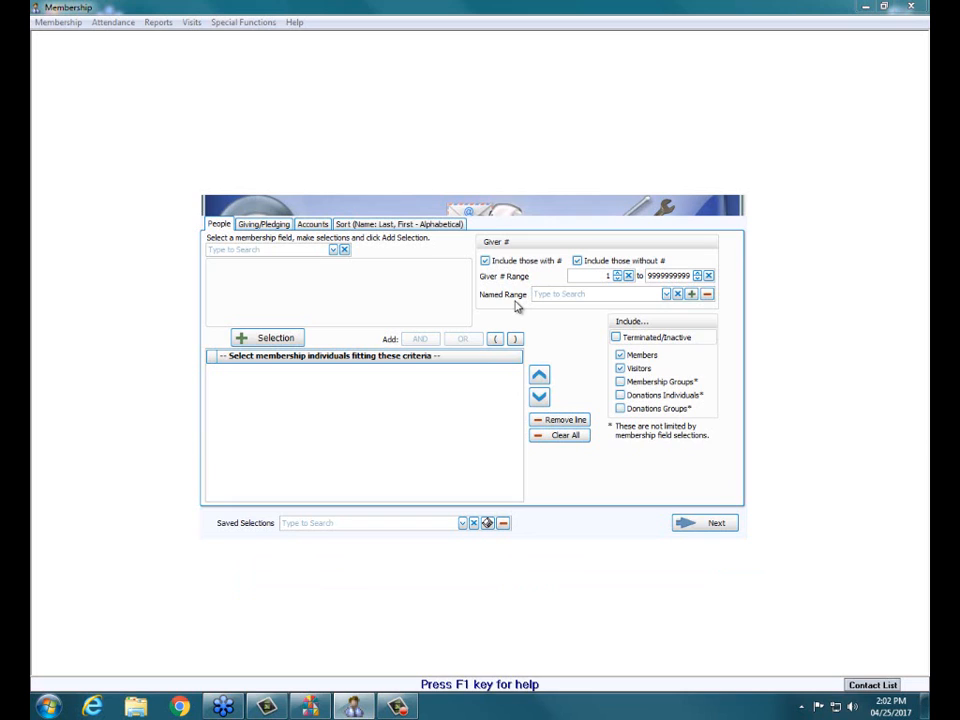
left_click(334, 250)
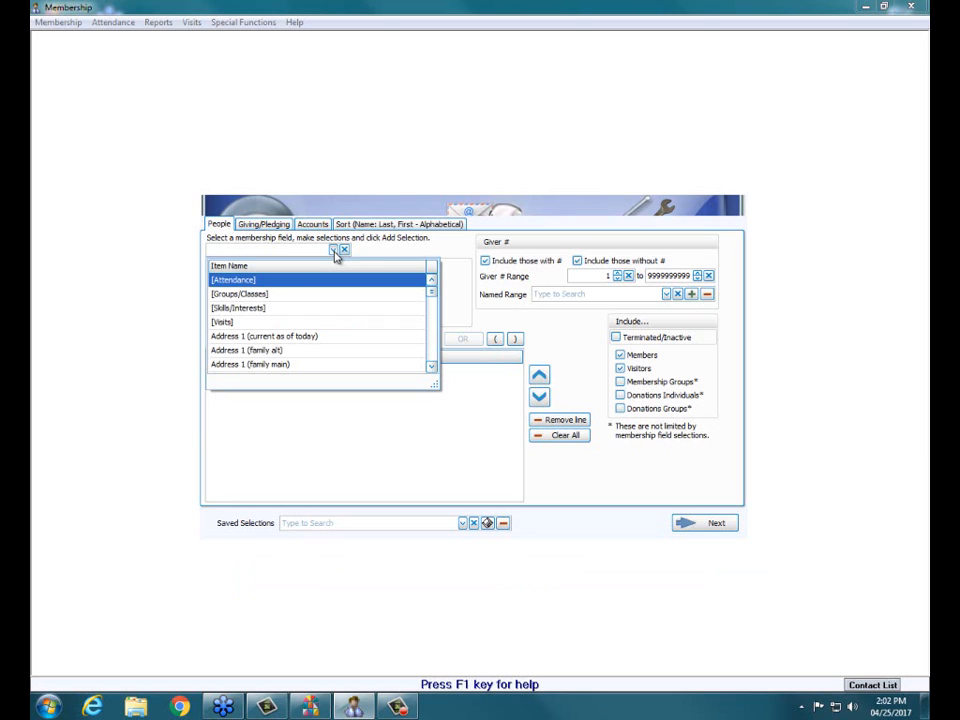
type("dire")
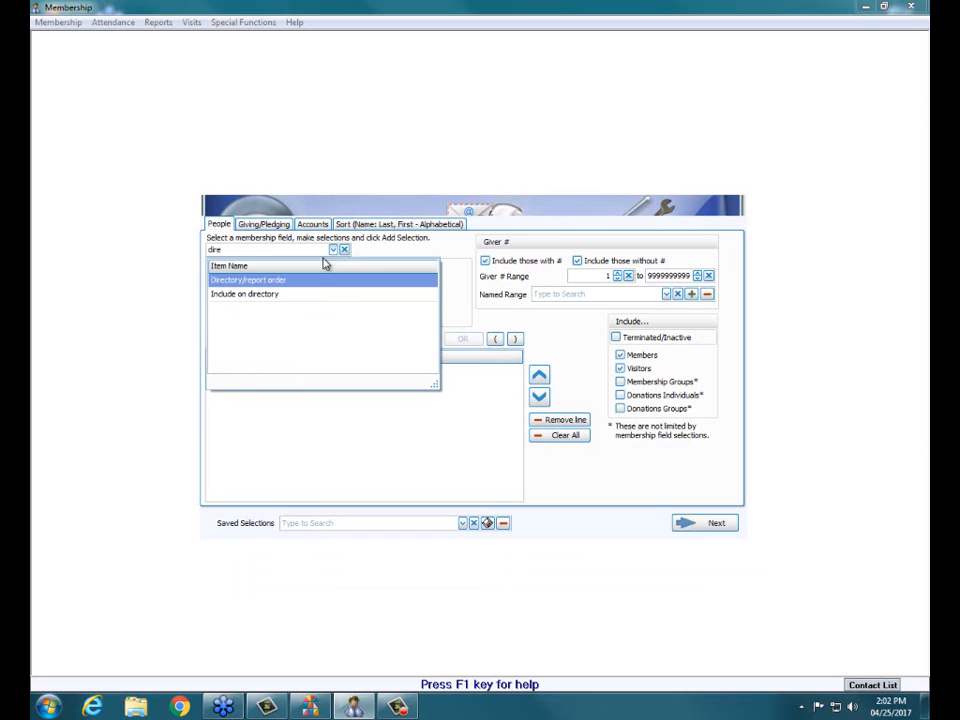
left_click(299, 281)
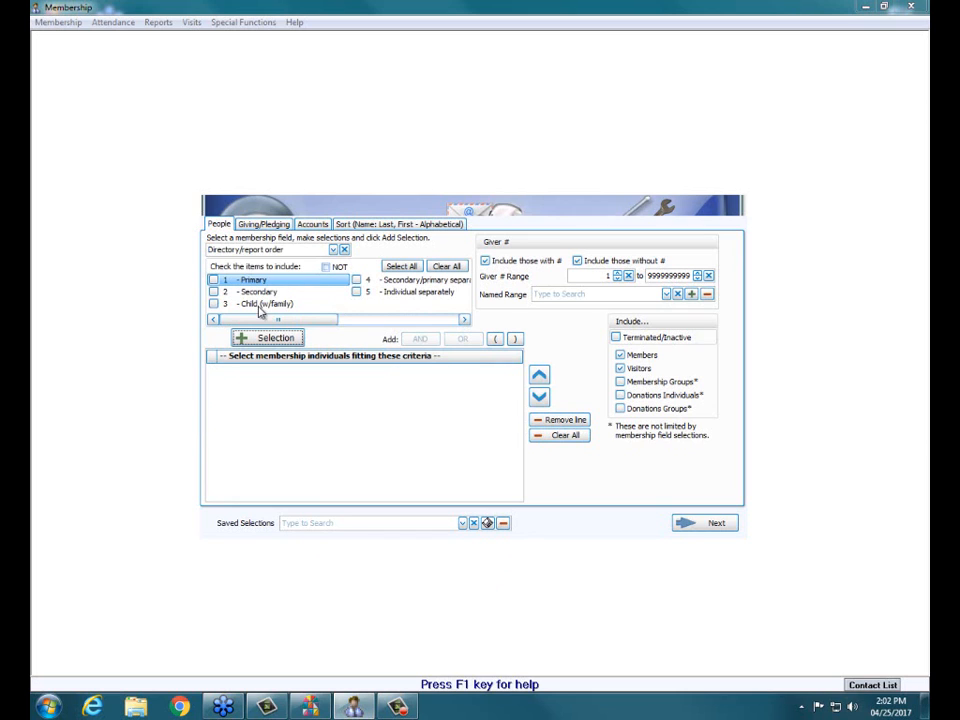
left_click(213, 304)
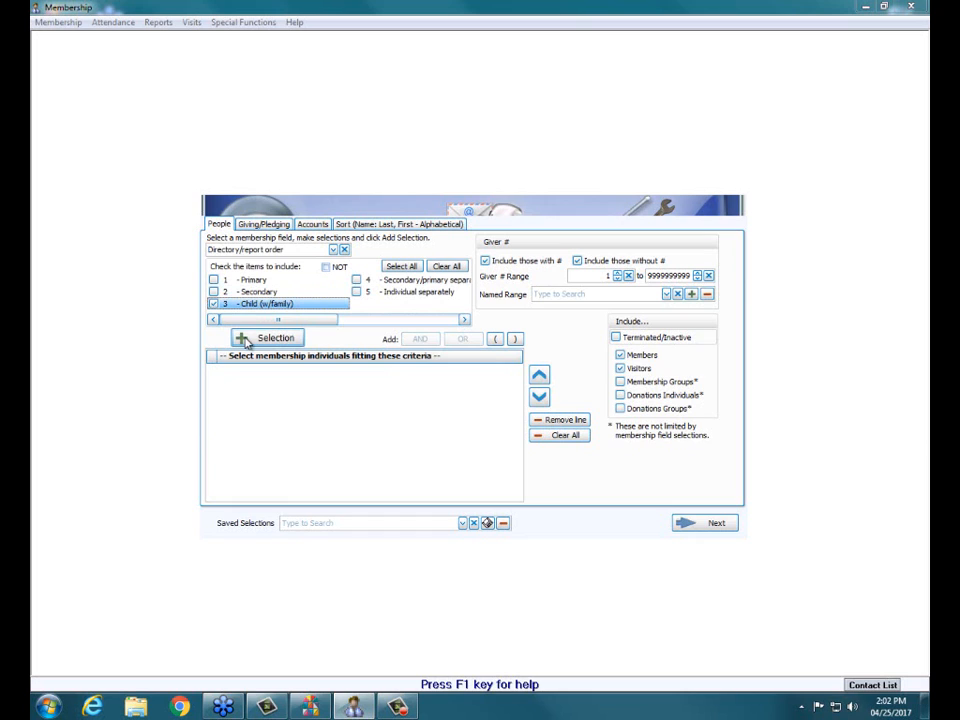
left_click(243, 341)
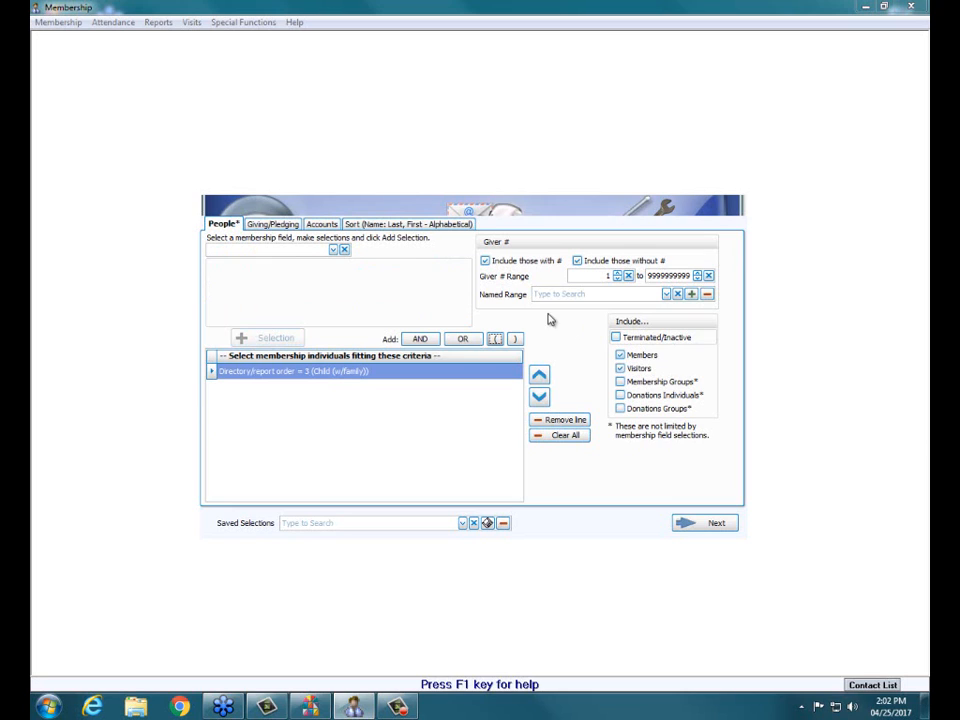
Step: Check the sort settings, continue to the report options, and choose the Custom report format
left_click(451, 226)
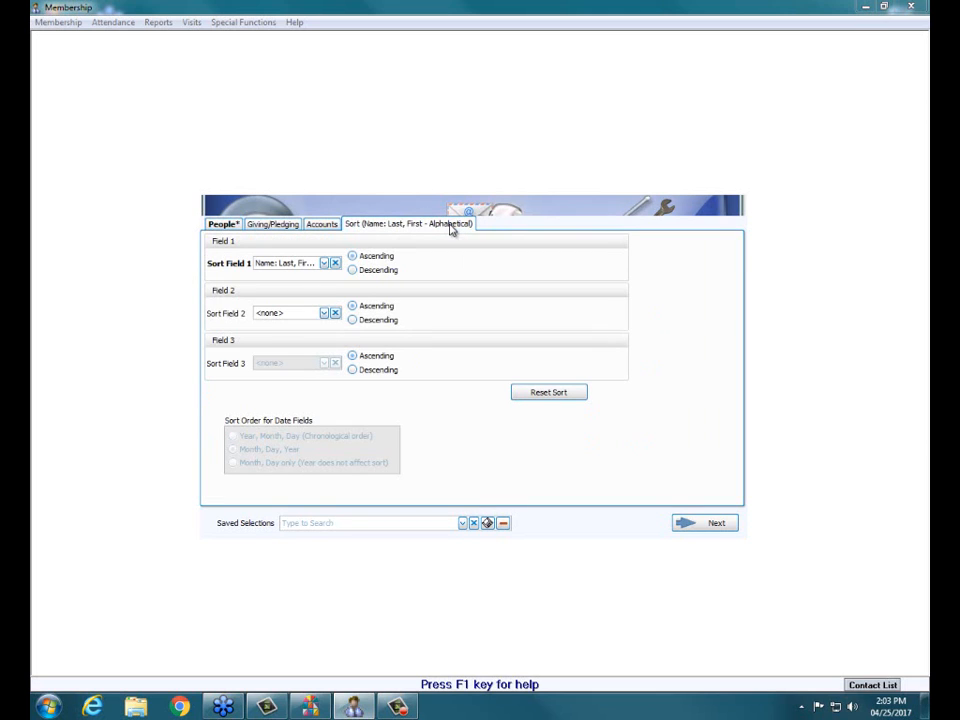
left_click(698, 533)
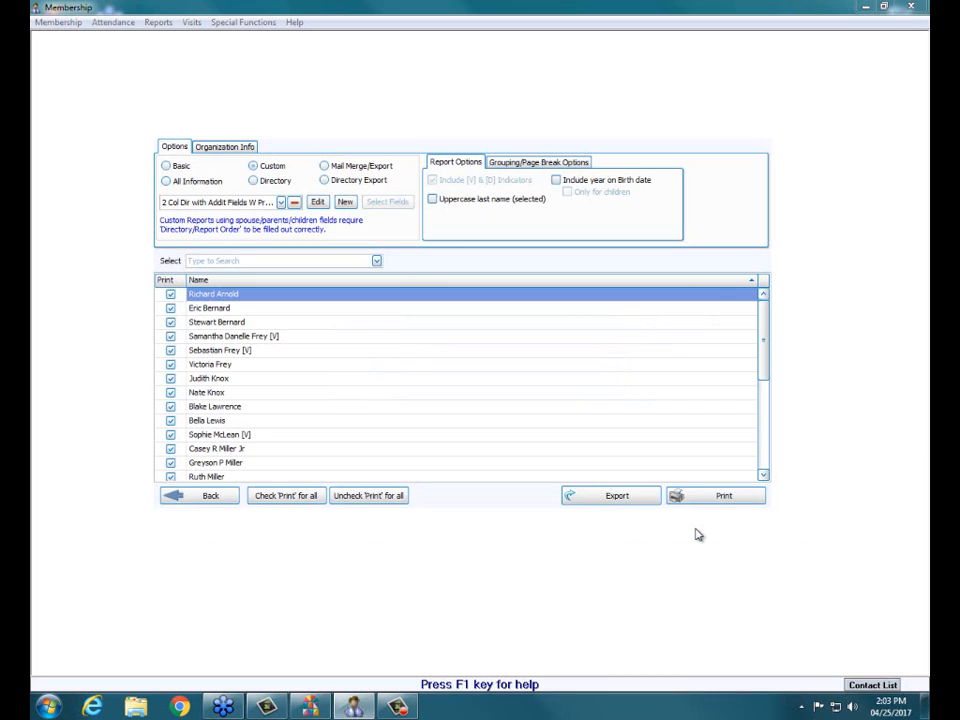
left_click(253, 166)
Step: Examine the saved report layouts offered for the Custom and Directory formats, ending with the Custom format selected
left_click(280, 203)
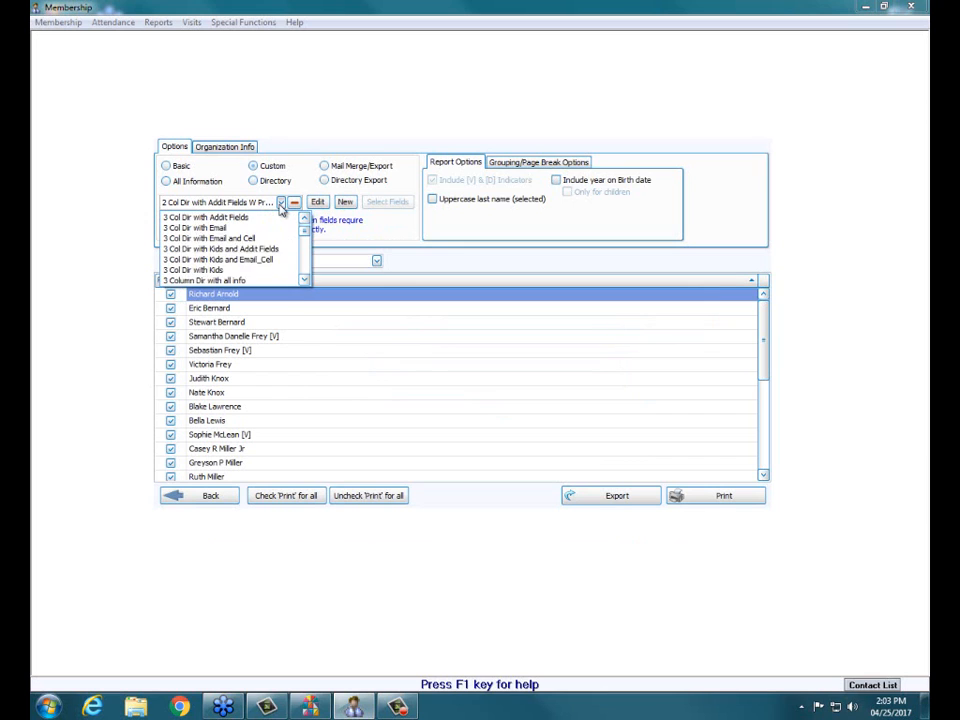
scroll(281, 205, "down", 5)
scroll(281, 207, "up", 5)
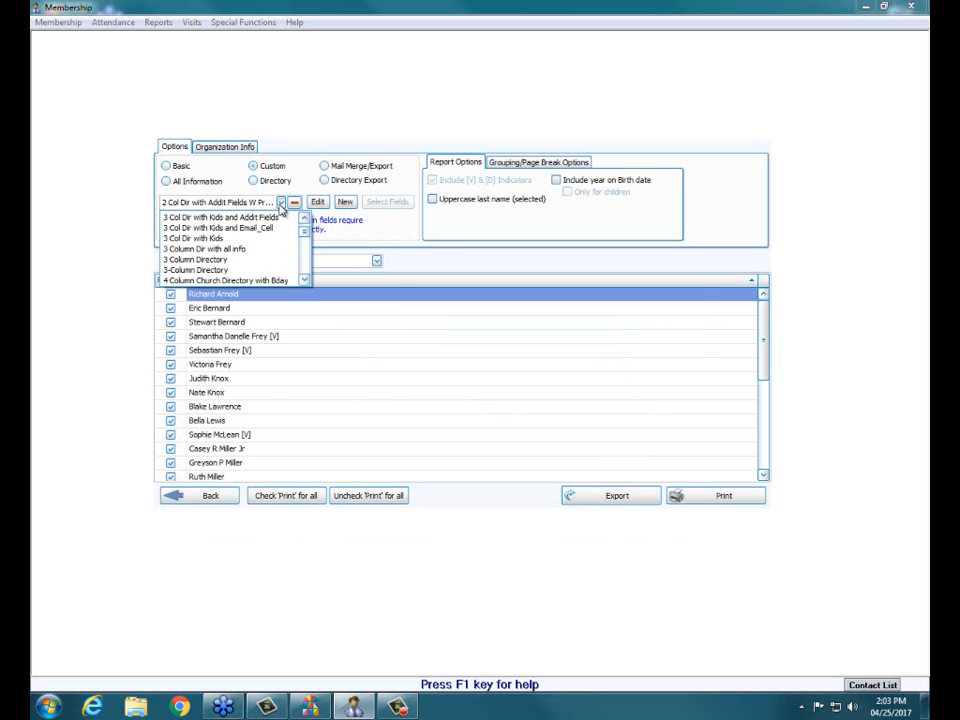
left_click(256, 183)
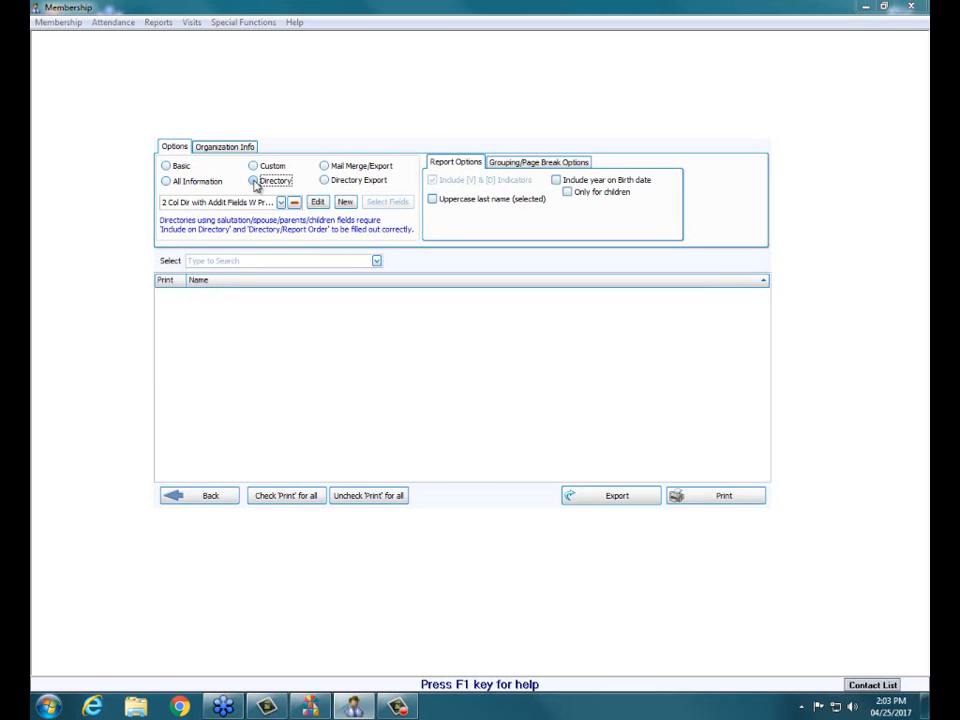
left_click(281, 202)
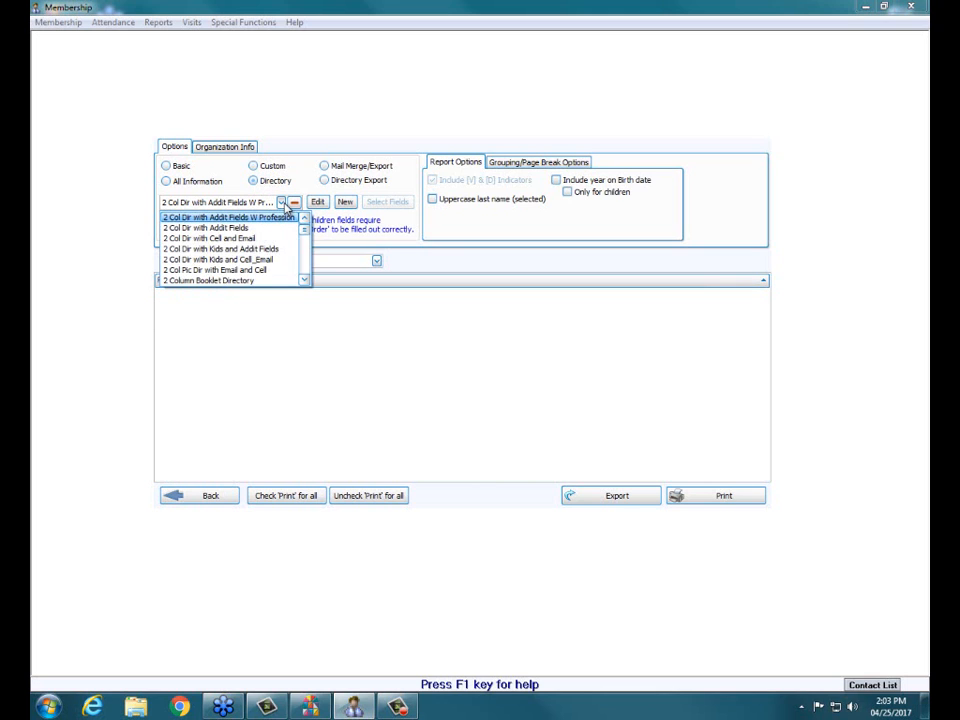
scroll(279, 237, "down", 3)
scroll(277, 236, "up", 3)
left_click(253, 166)
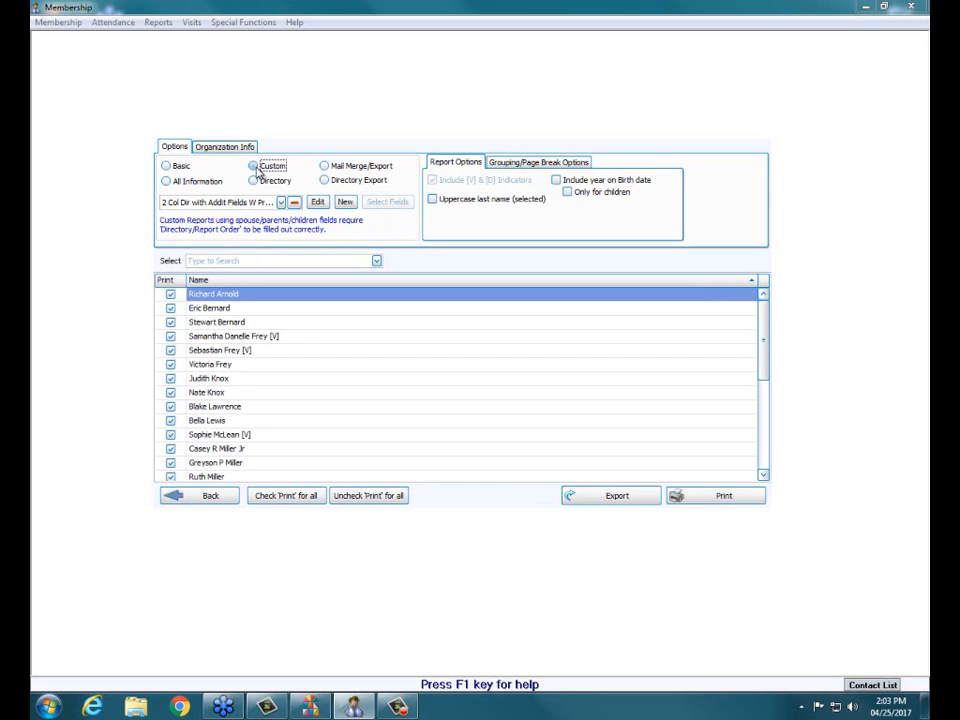
left_click(281, 202)
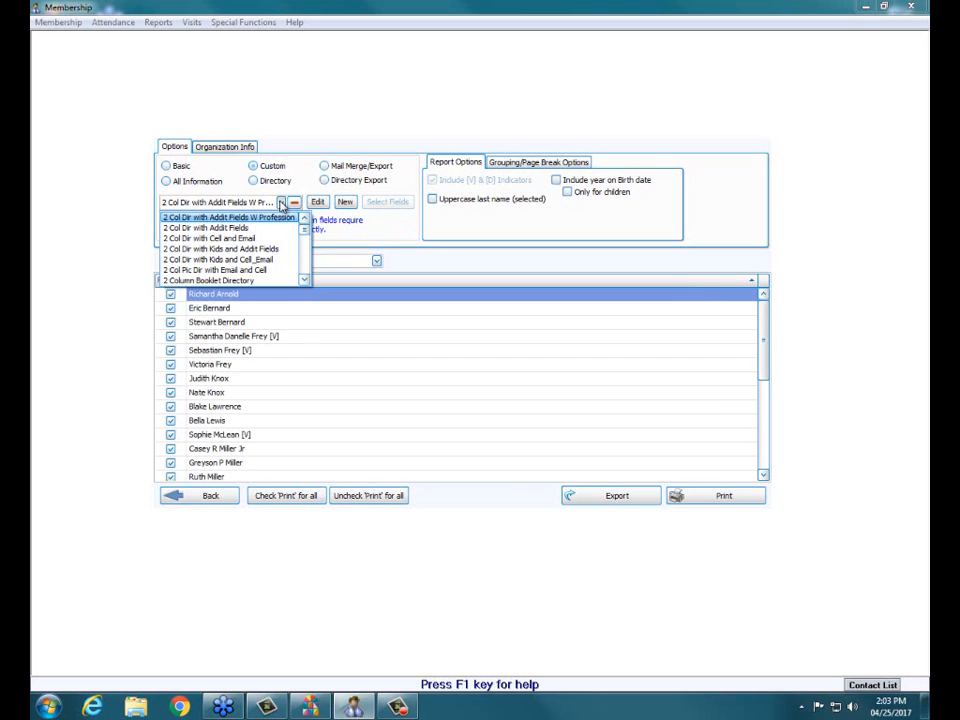
left_click(281, 202)
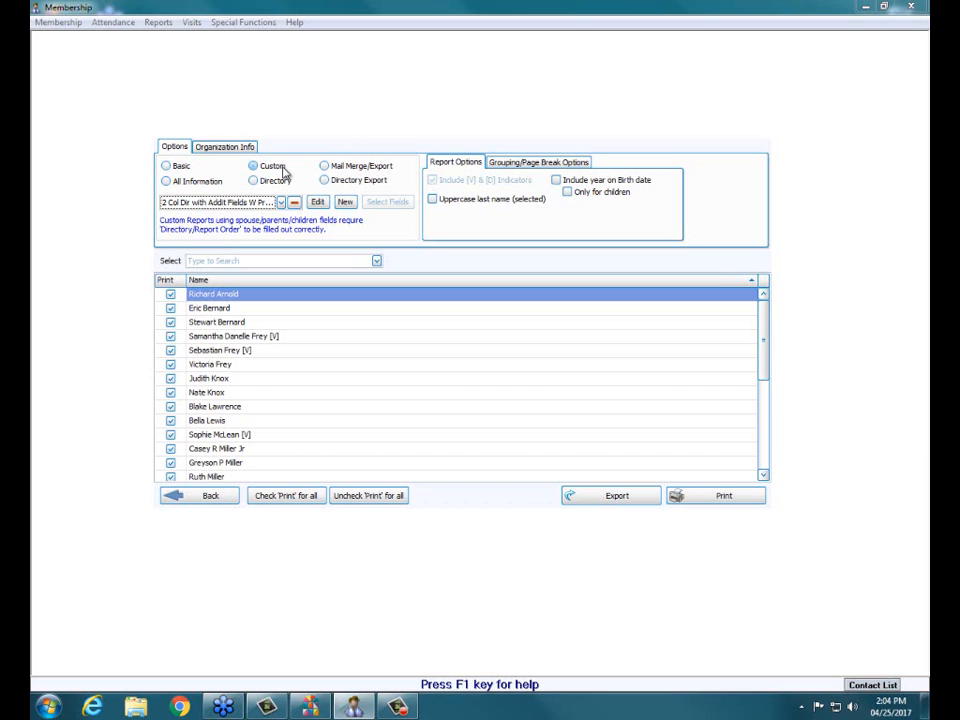
Step: Create a new custom report named "Children's Directory" and open it in the Report Designer
left_click(344, 202)
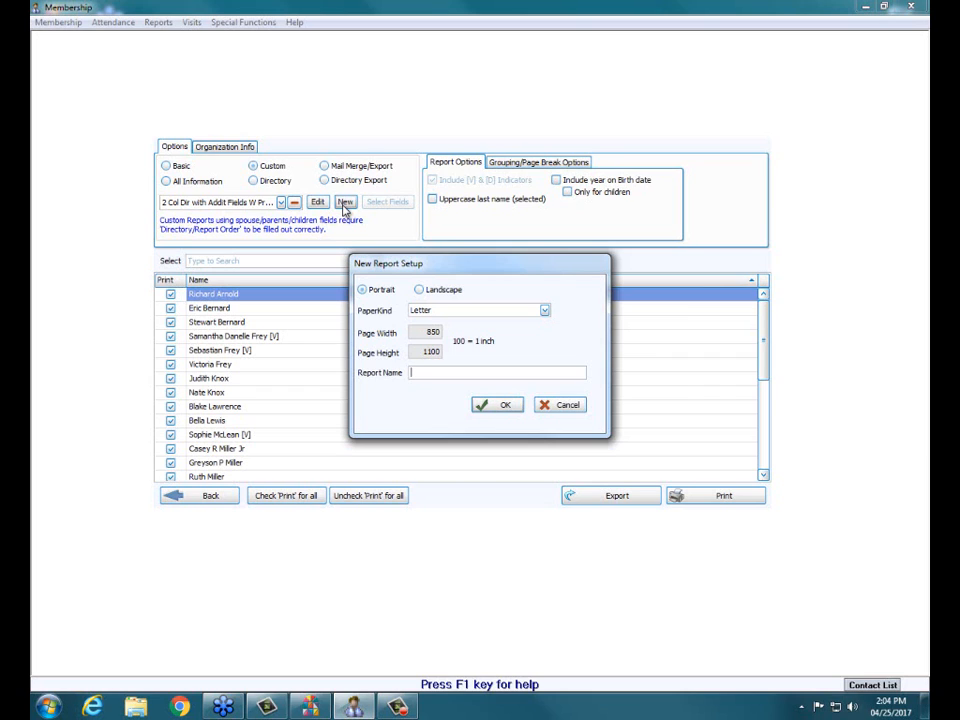
type("Children's Directory")
left_click(486, 408)
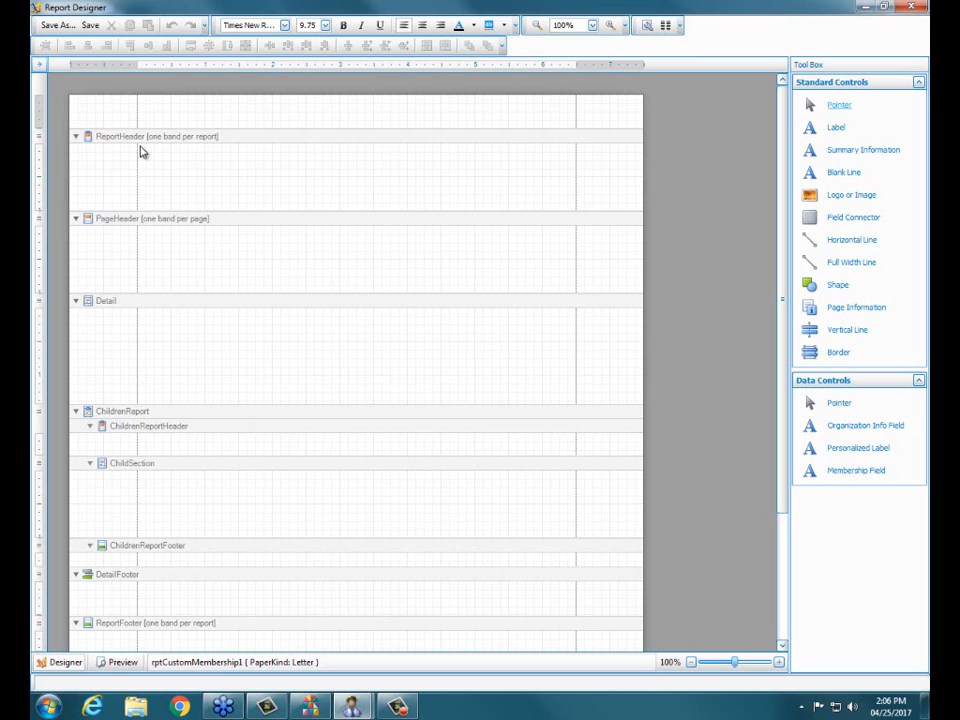
Step: Add an organization info field showing Organization Name to the ReportHeader band
left_click(862, 430)
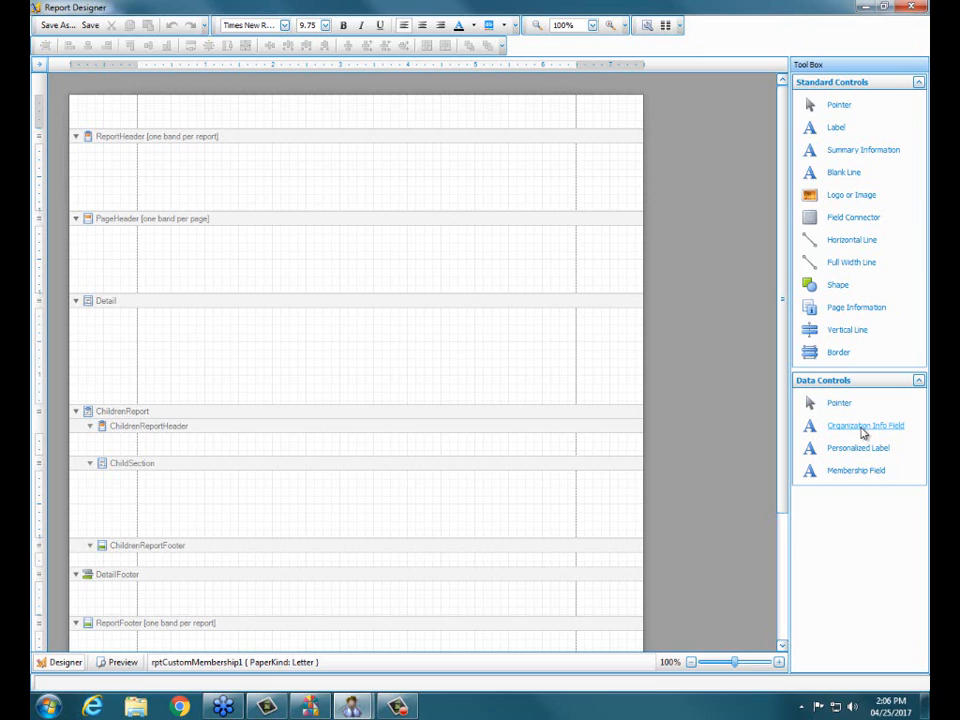
left_click_drag(863, 432, 337, 160)
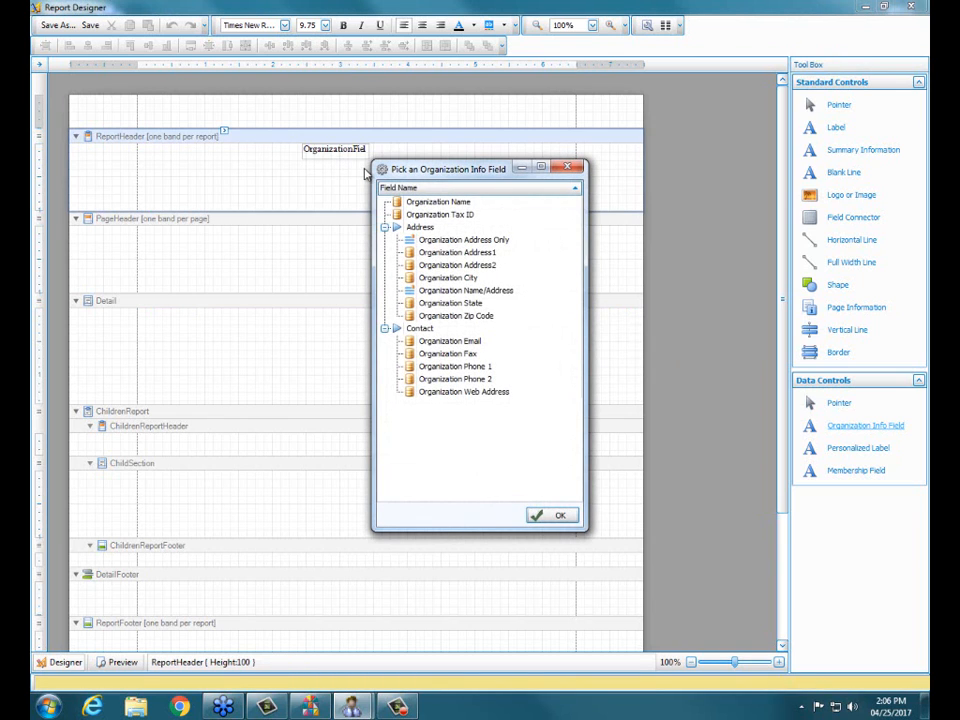
left_click(425, 204)
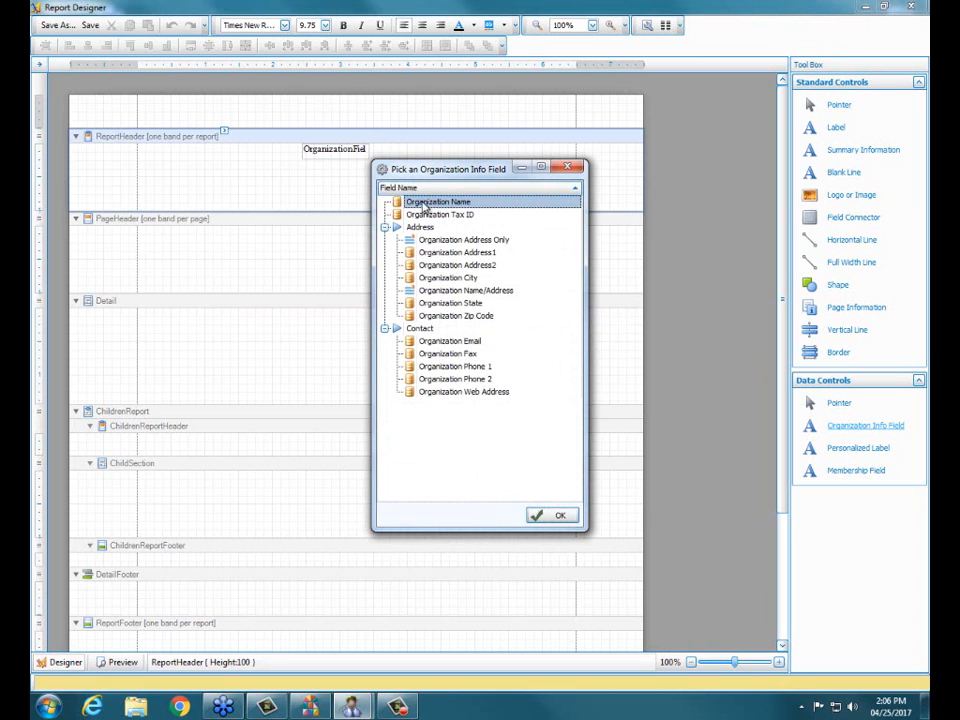
left_click(544, 520)
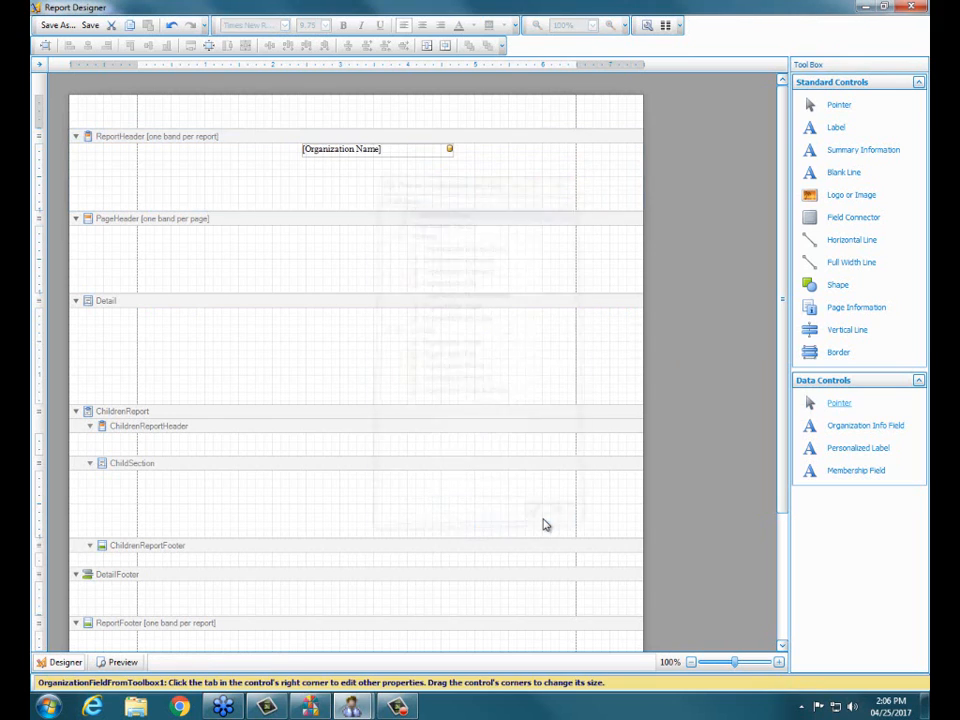
Step: Widen the Organization Name field in both directions to span nearly the full space between the margins, about 630 wide
left_click(358, 148)
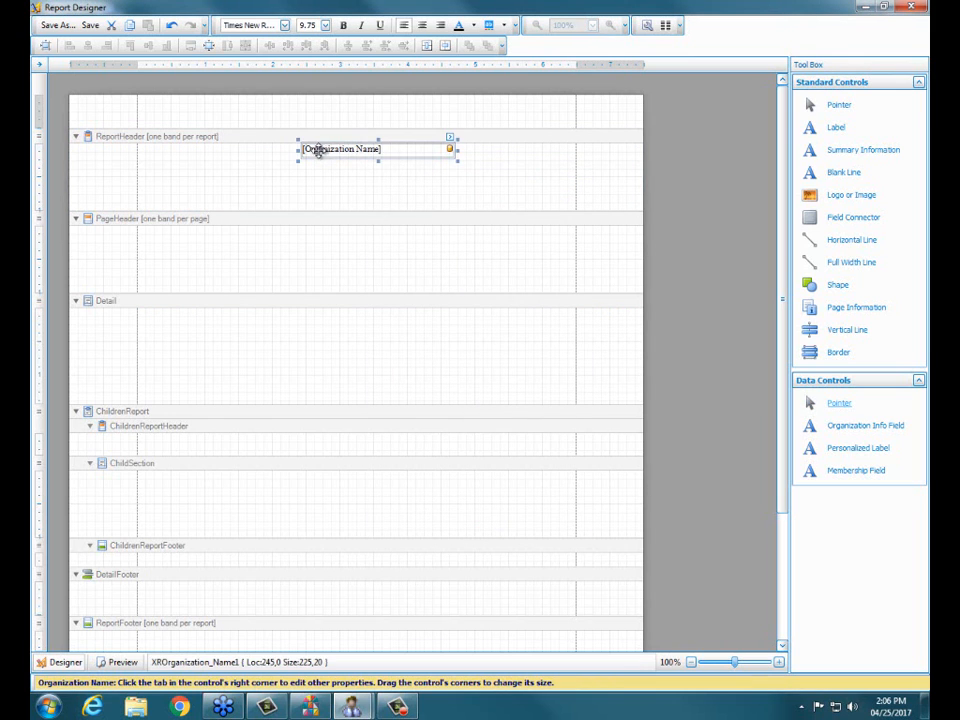
left_click_drag(298, 149, 140, 150)
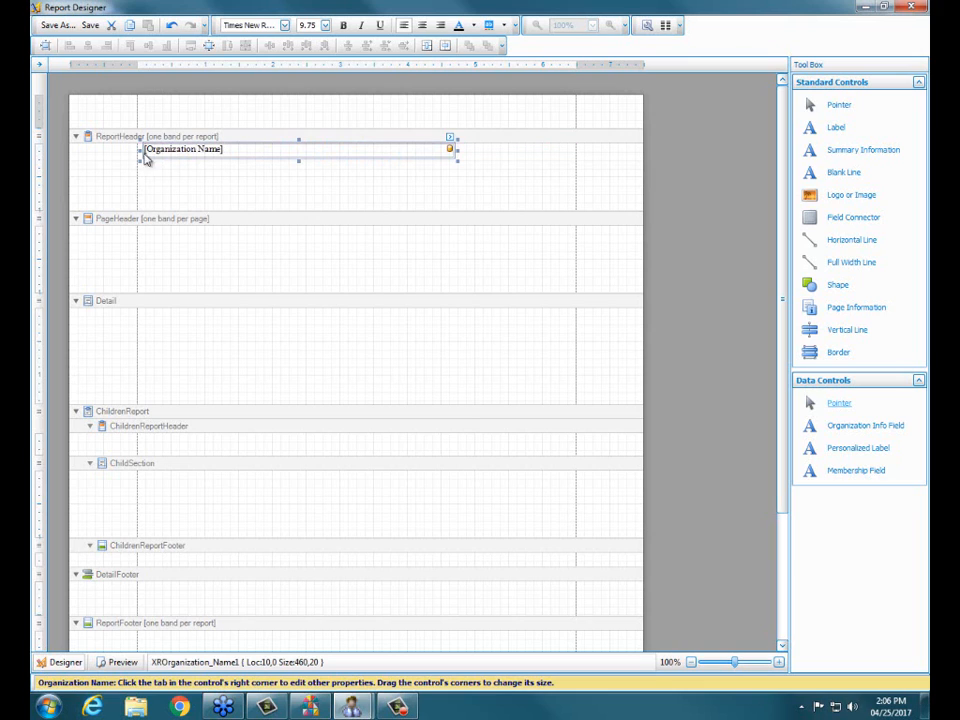
left_click_drag(453, 151, 569, 157)
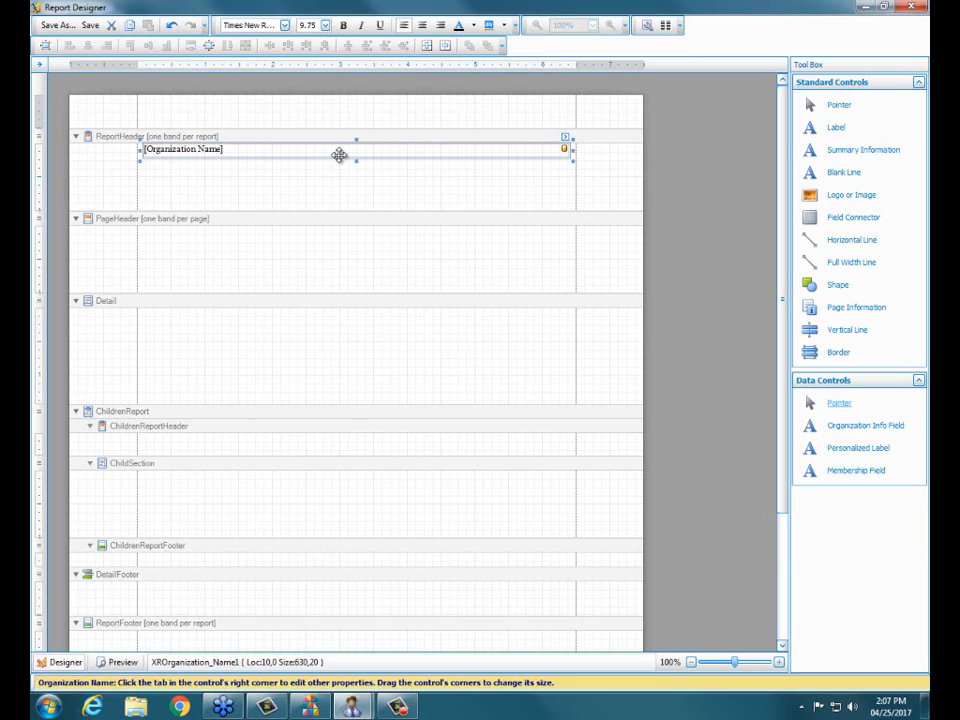
Step: Try vertically centering the Organization Name field within the ReportHeader band, and undo it
left_click(445, 47)
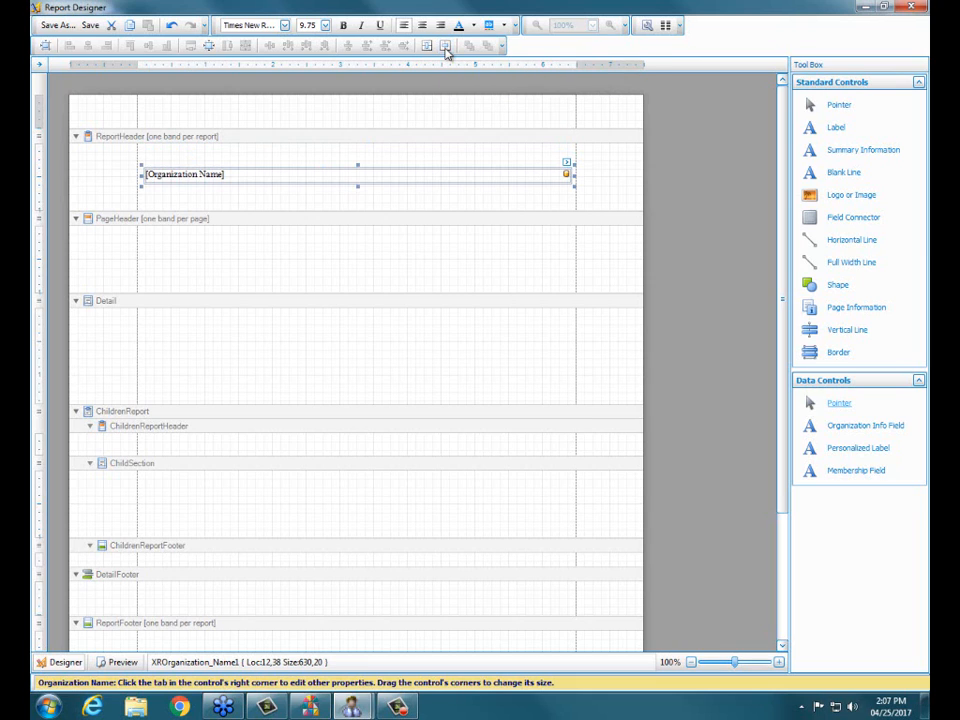
left_click(172, 25)
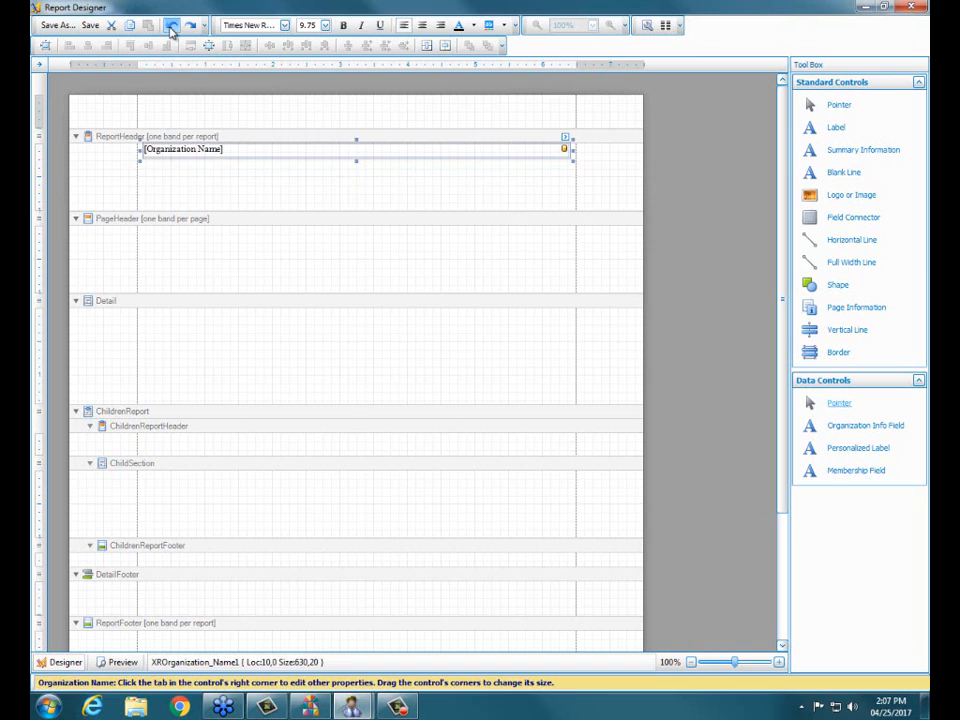
Step: Center the Organization Name field horizontally in its band and format its text as centered, 14-point, bold and underlined
left_click(428, 47)
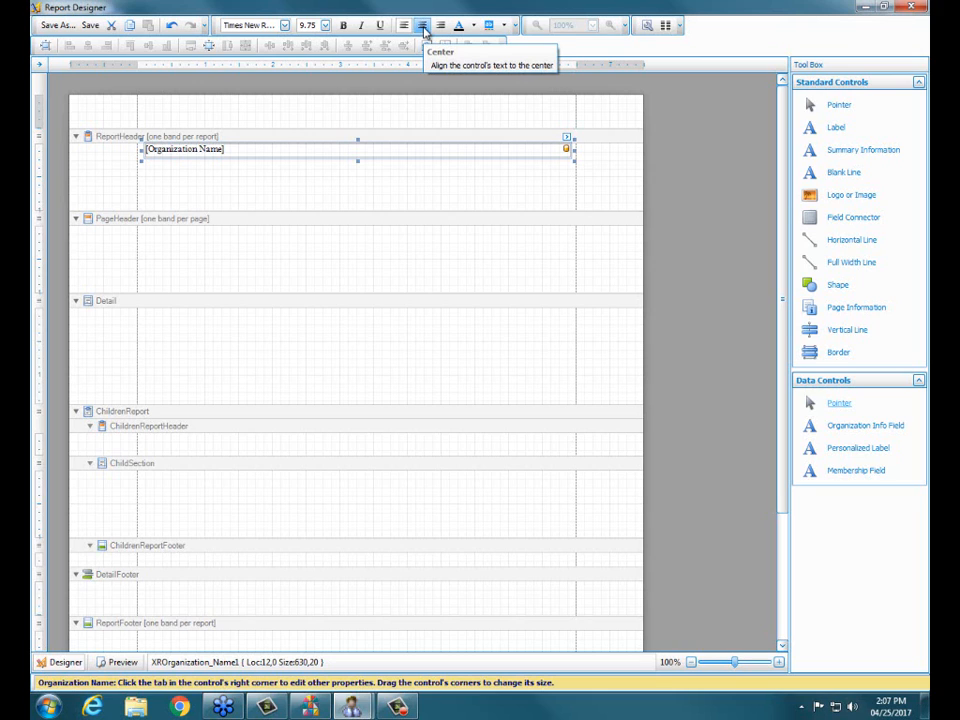
left_click(423, 27)
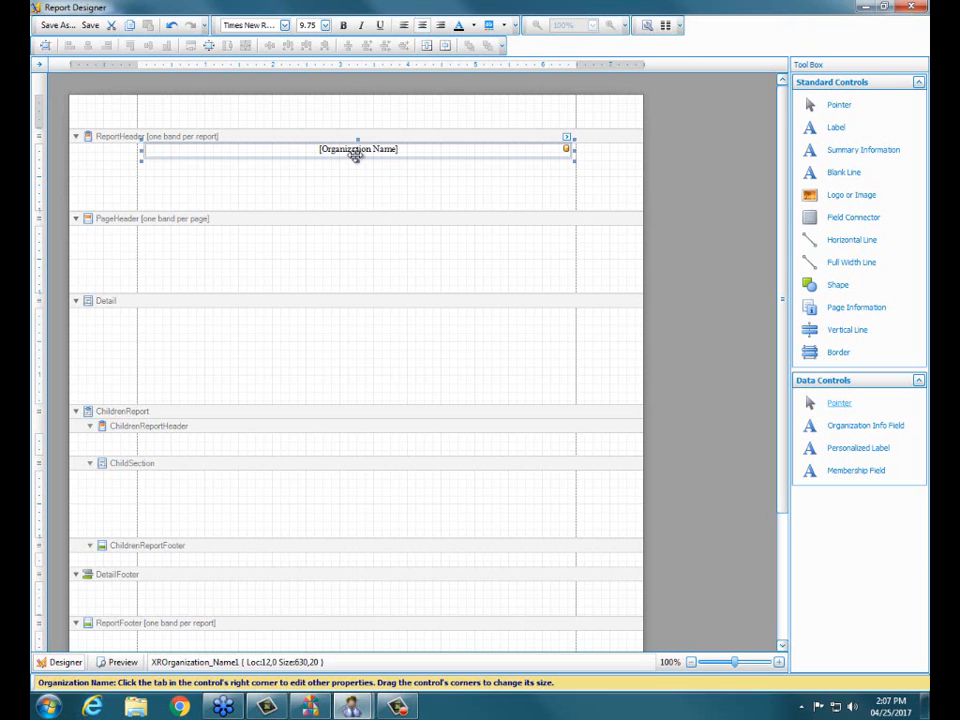
left_click(326, 26)
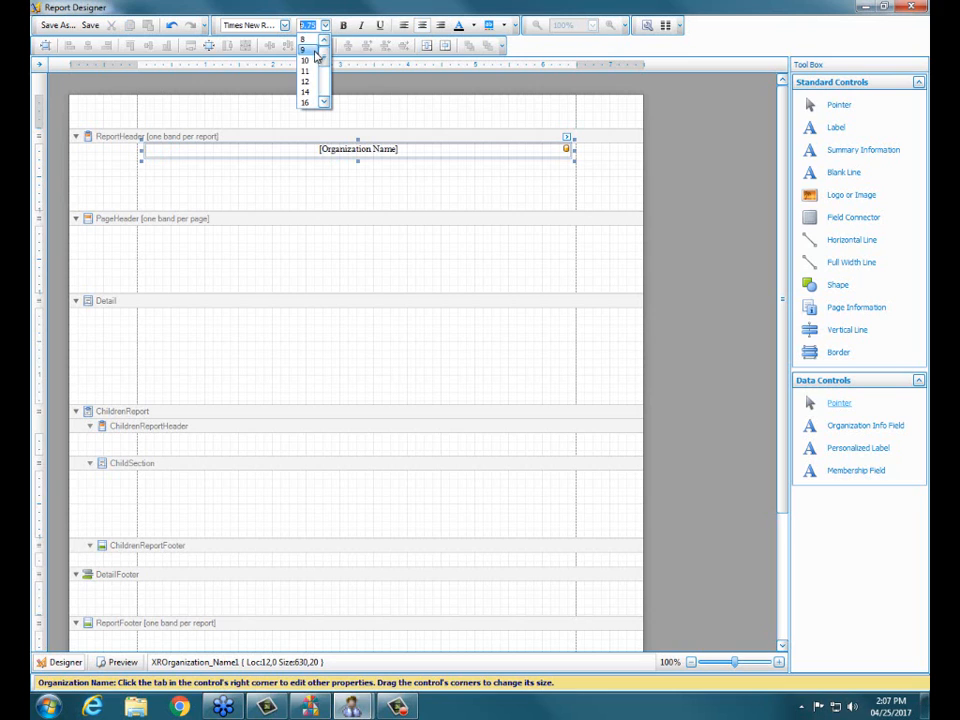
left_click(311, 93)
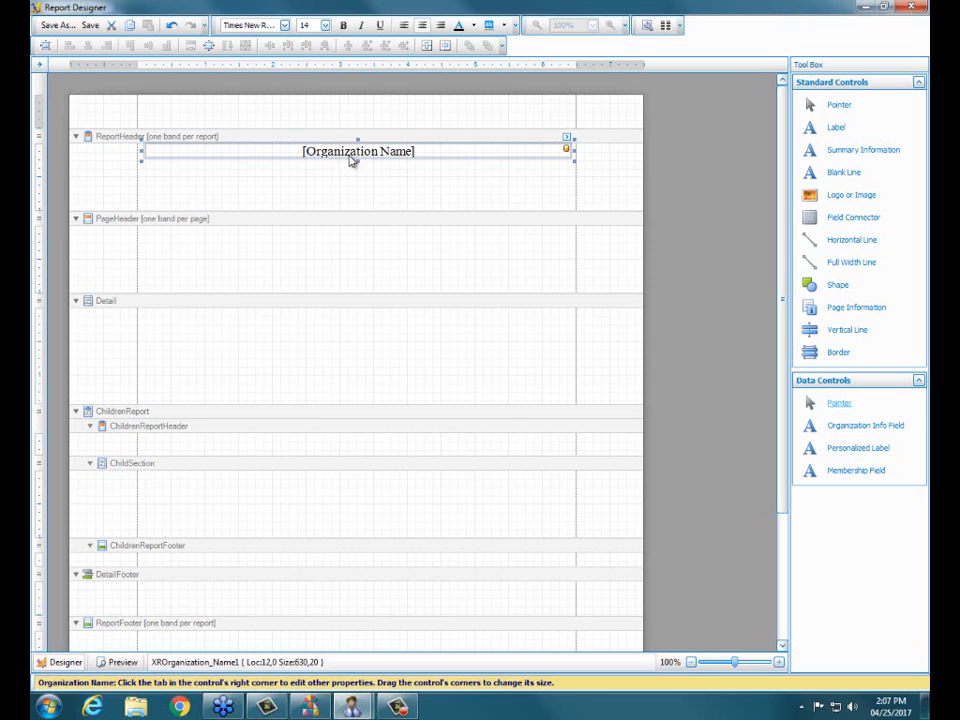
left_click(345, 26)
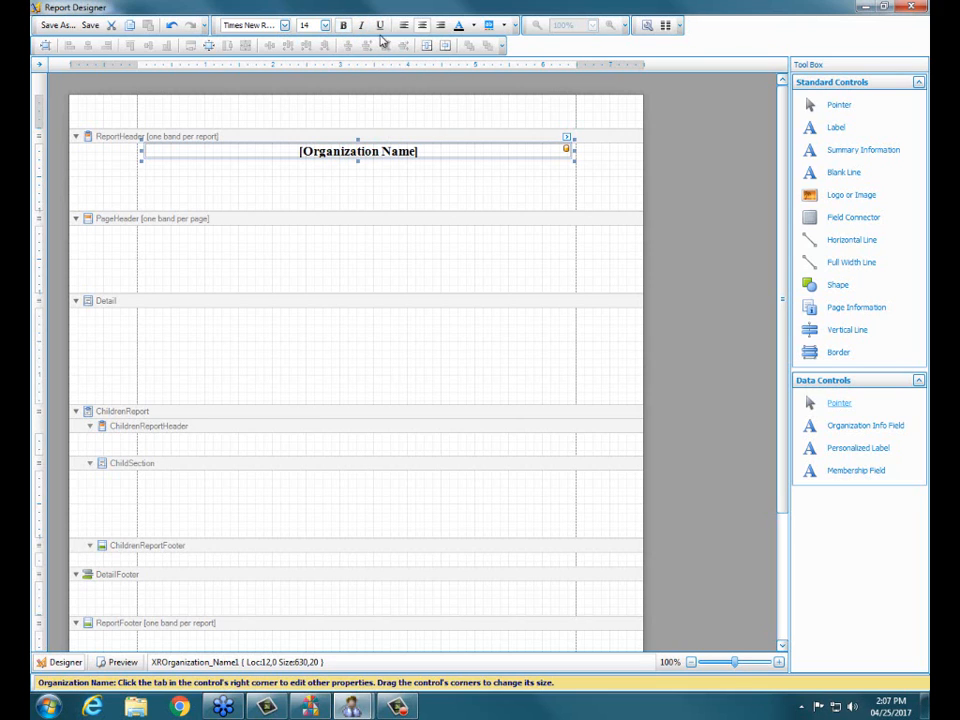
left_click(380, 27)
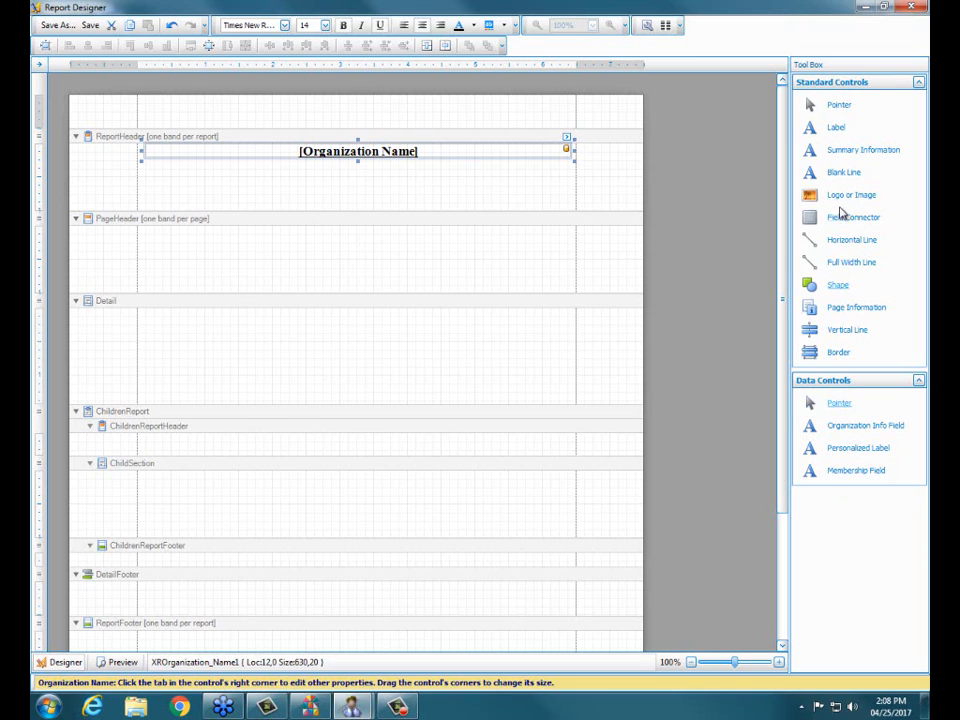
Step: Add a label about 627 wide to the PageHeader band, with centered text and horizontally centered in the band
left_click(838, 134)
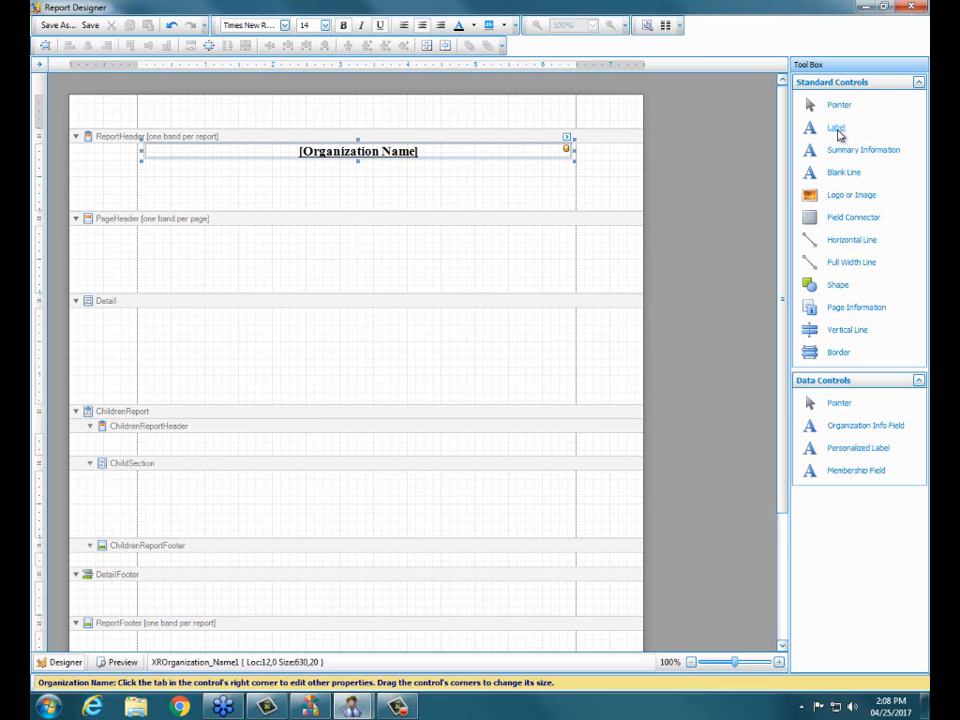
left_click_drag(840, 135, 143, 233)
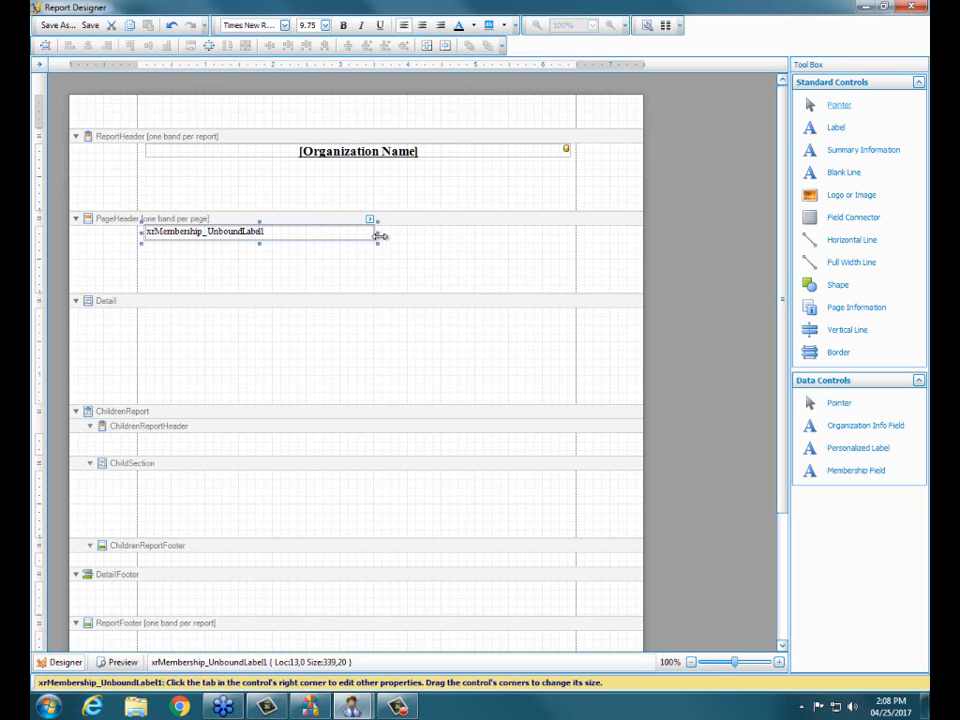
left_click_drag(379, 235, 572, 252)
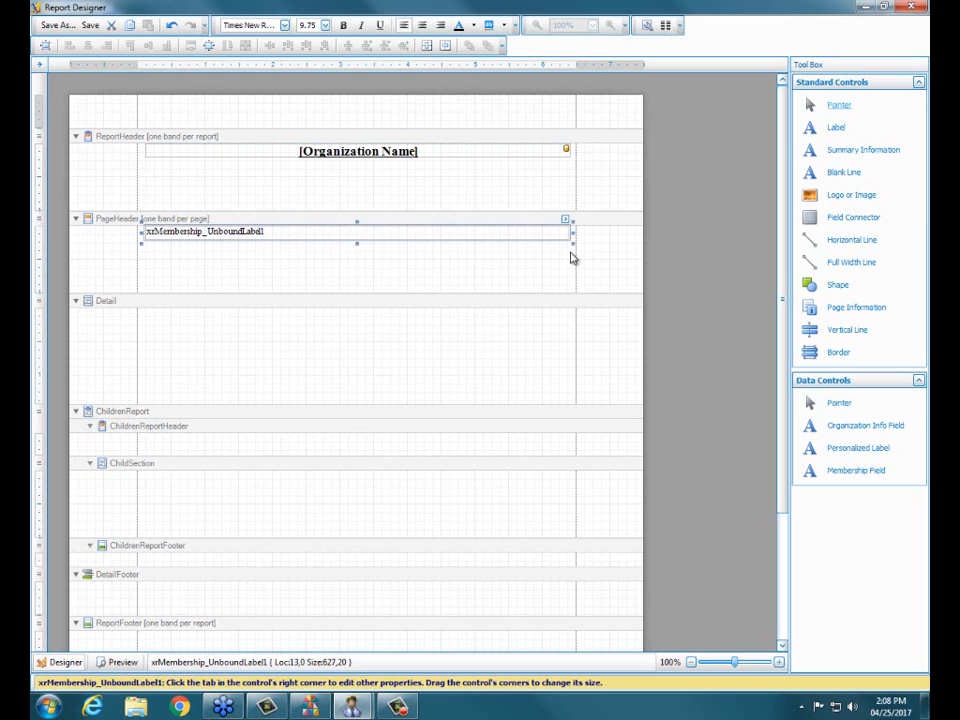
left_click(422, 27)
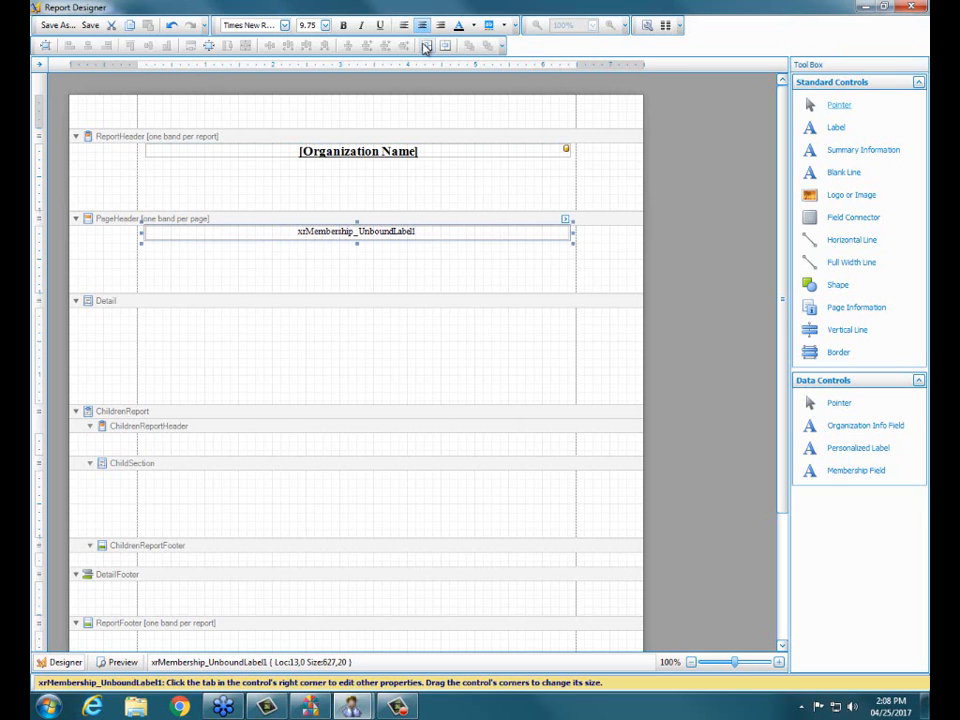
left_click(425, 48)
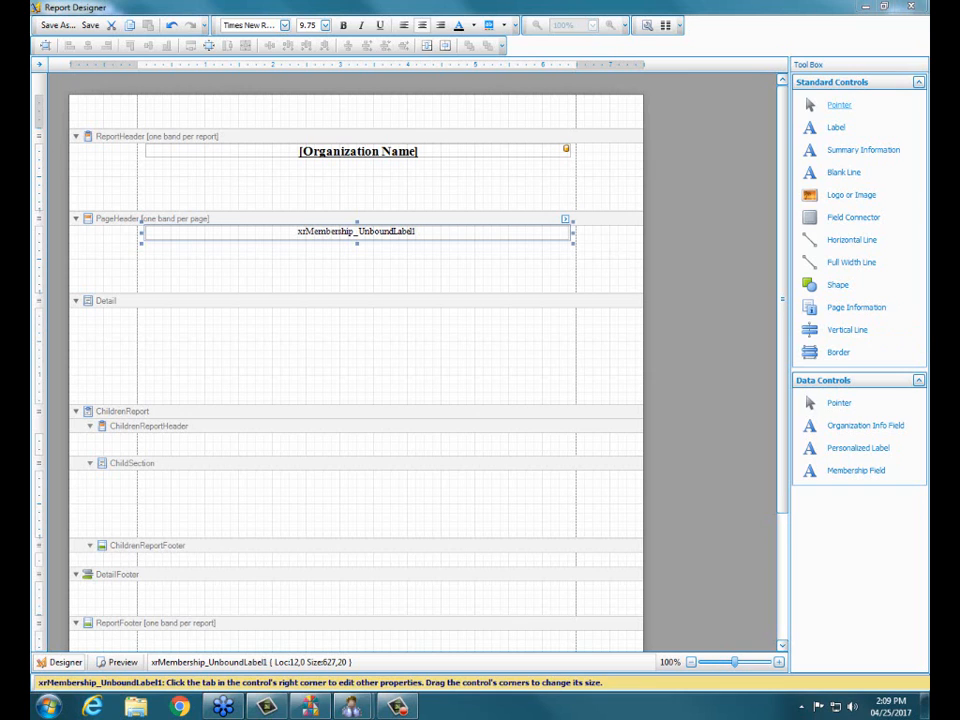
Step: Set the PageHeader label's text to "Children's Directory" and widen the label to about 628, nearly margin to margin
left_click(565, 219)
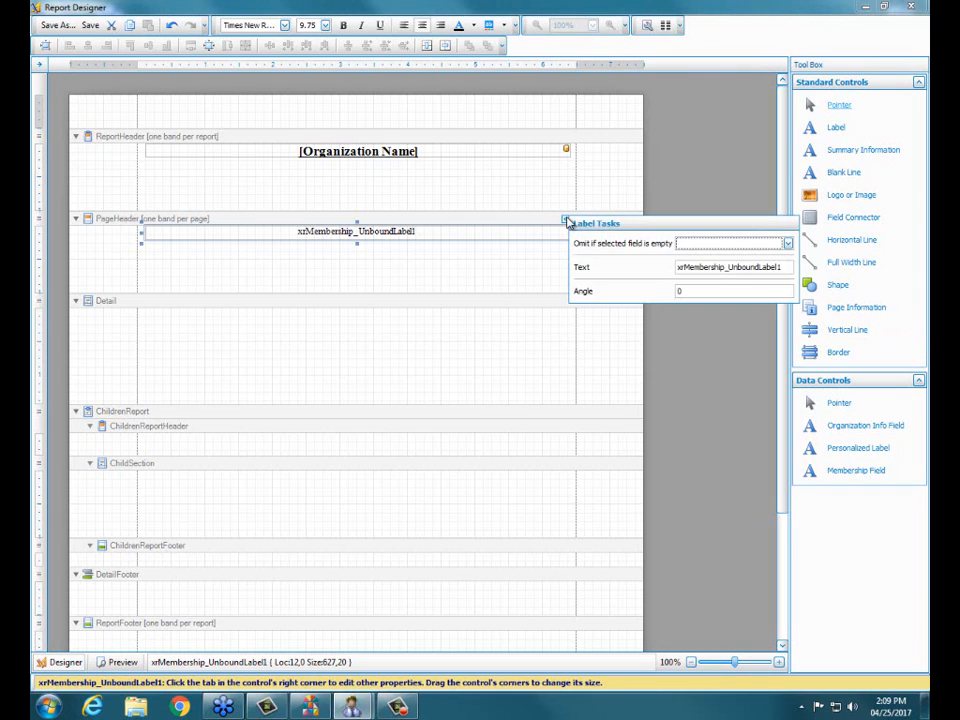
left_click(789, 268)
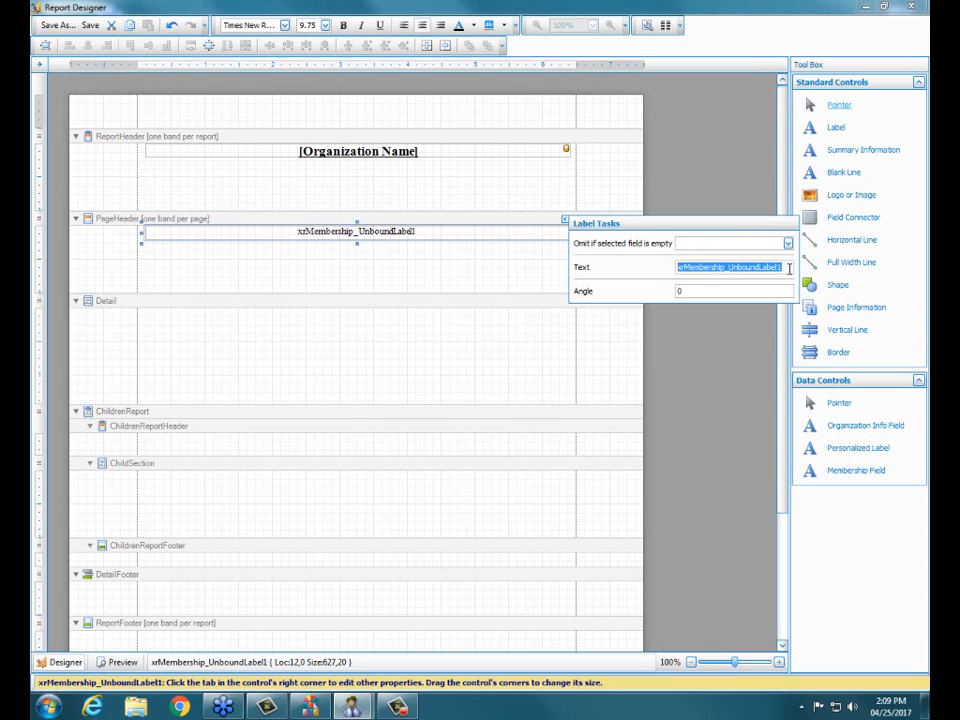
type("Chil")
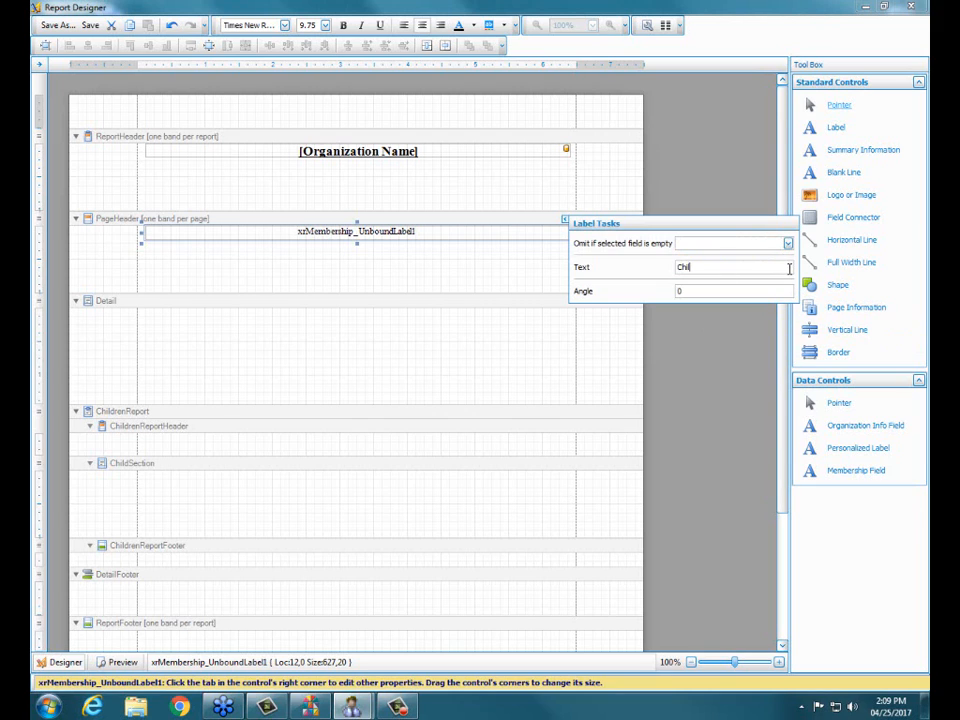
type("dren's Directory")
left_click(643, 172)
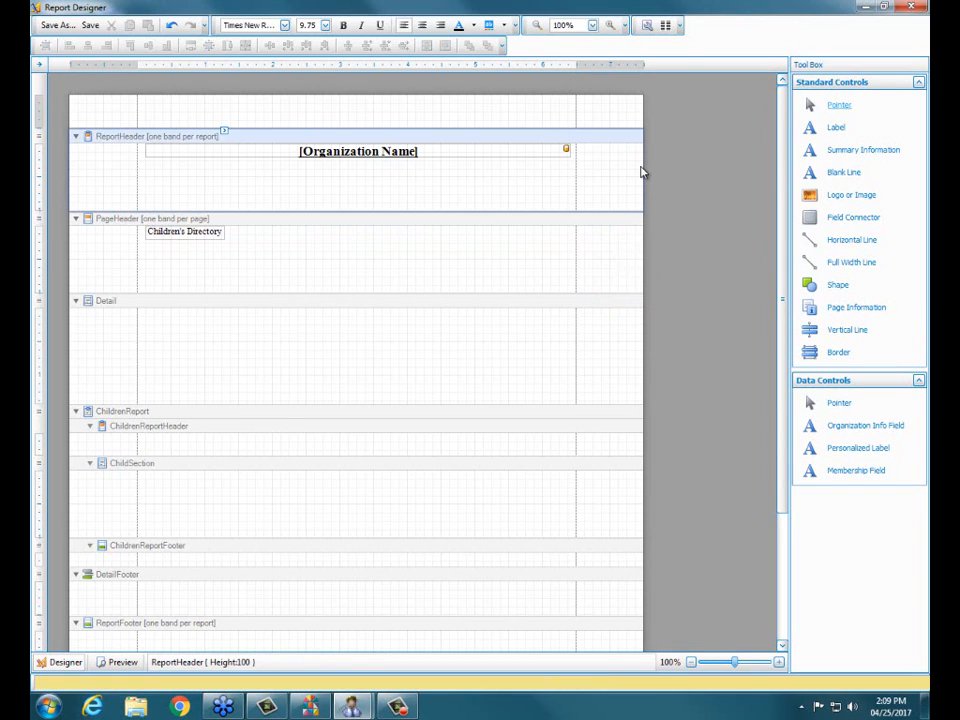
left_click(208, 234)
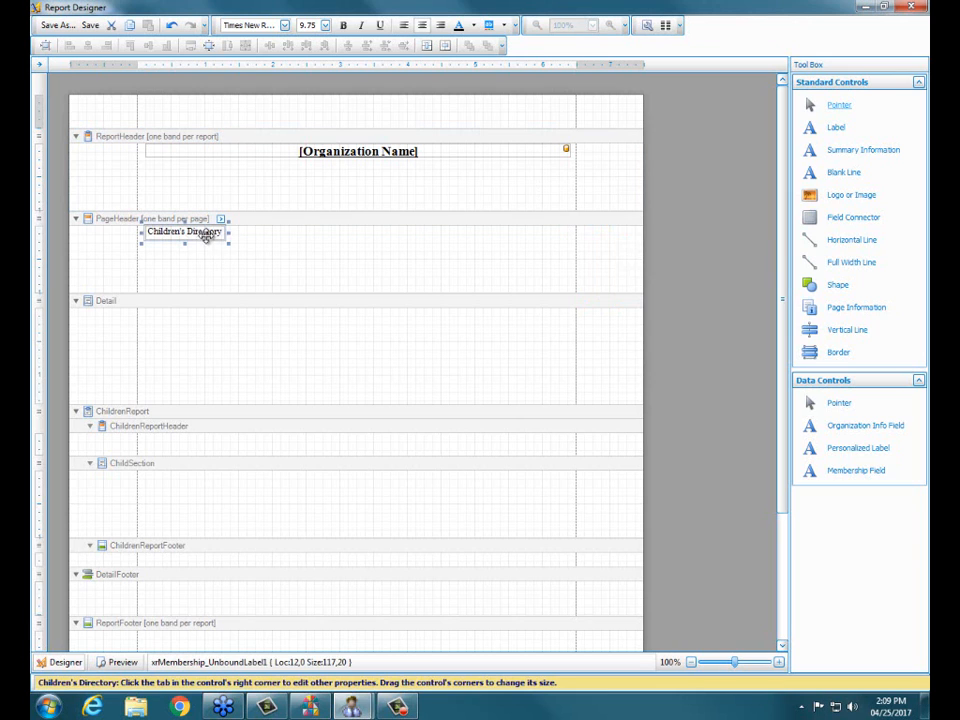
left_click_drag(230, 233, 566, 268)
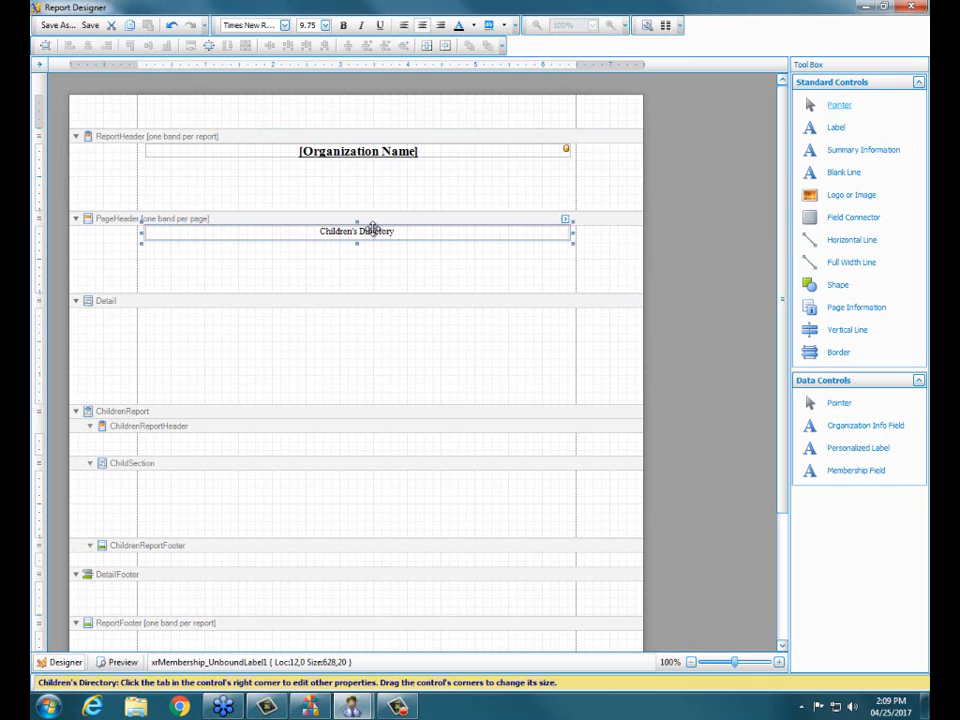
Step: Format the Children's Directory label in the PageHeader band as 12-point bold text
left_click(358, 283)
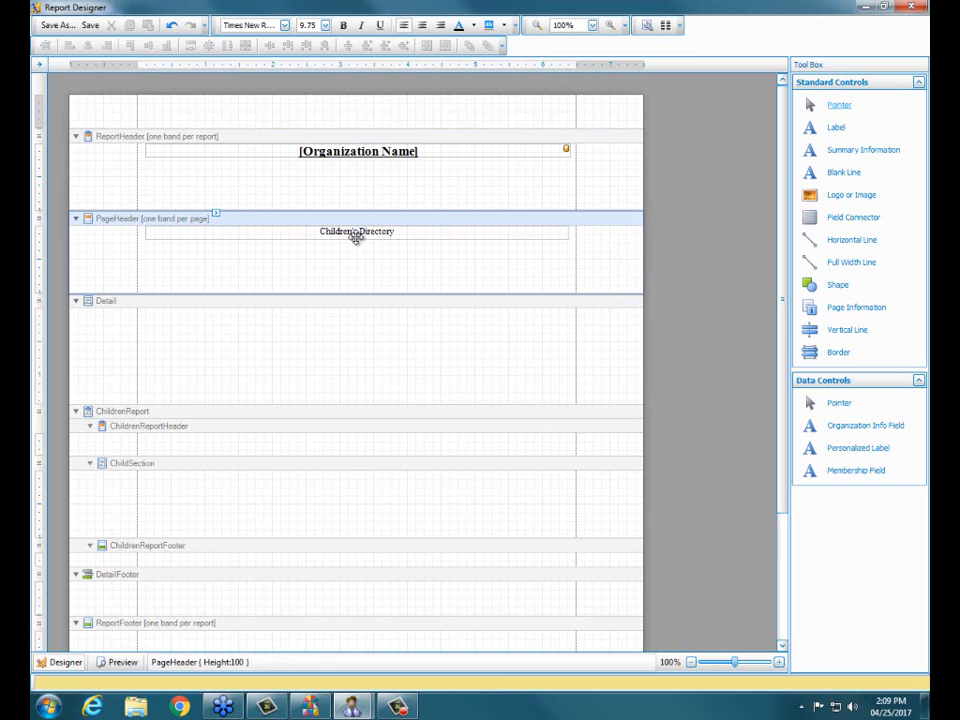
left_click(356, 234)
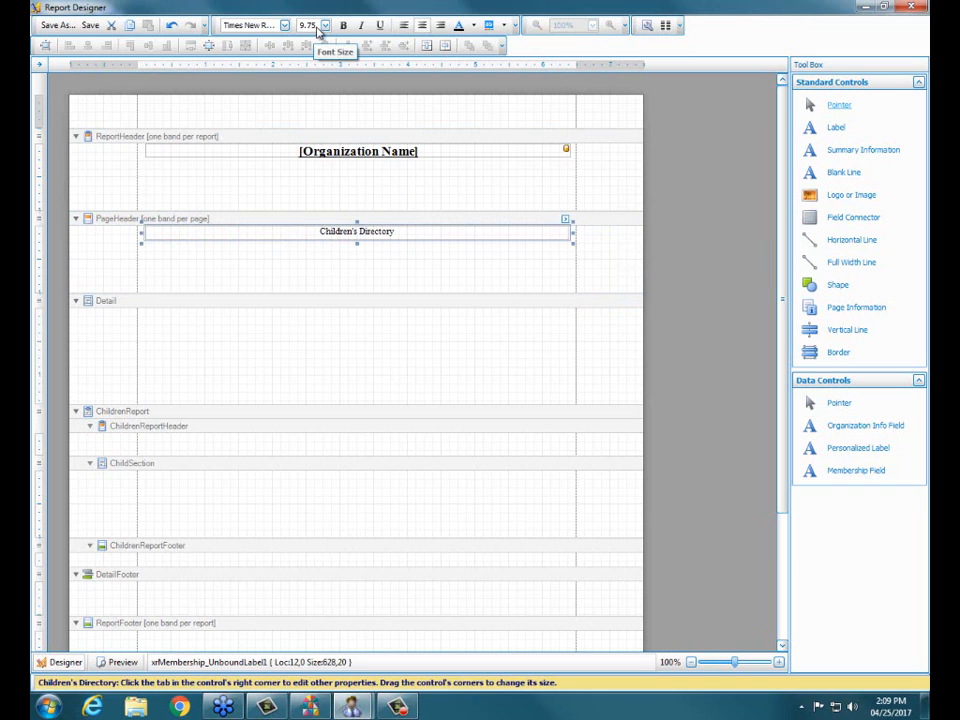
left_click(325, 25)
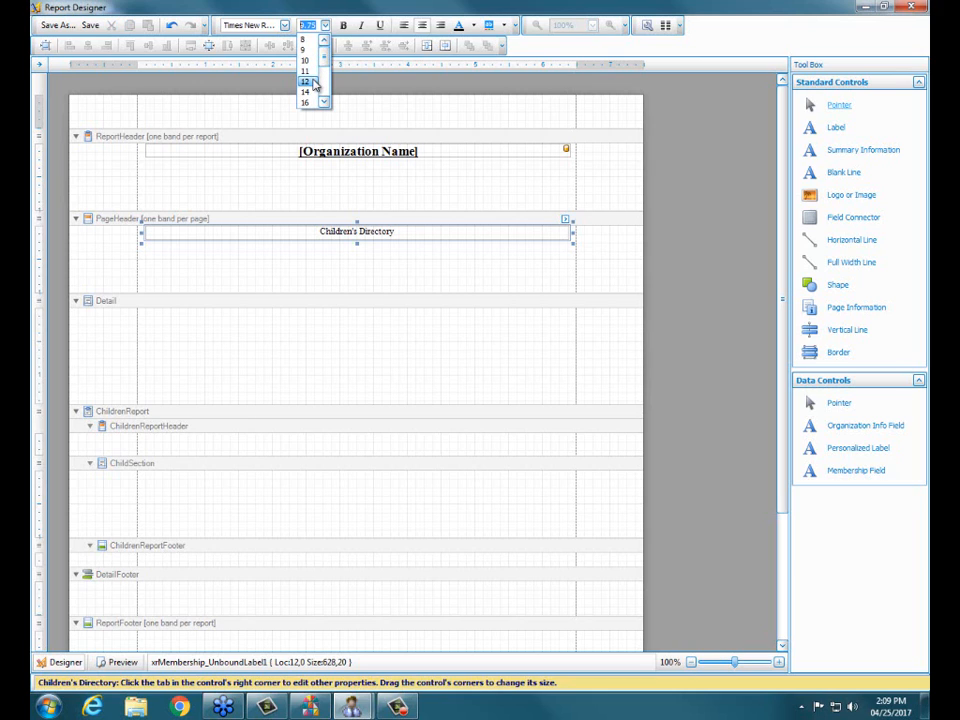
left_click(312, 82)
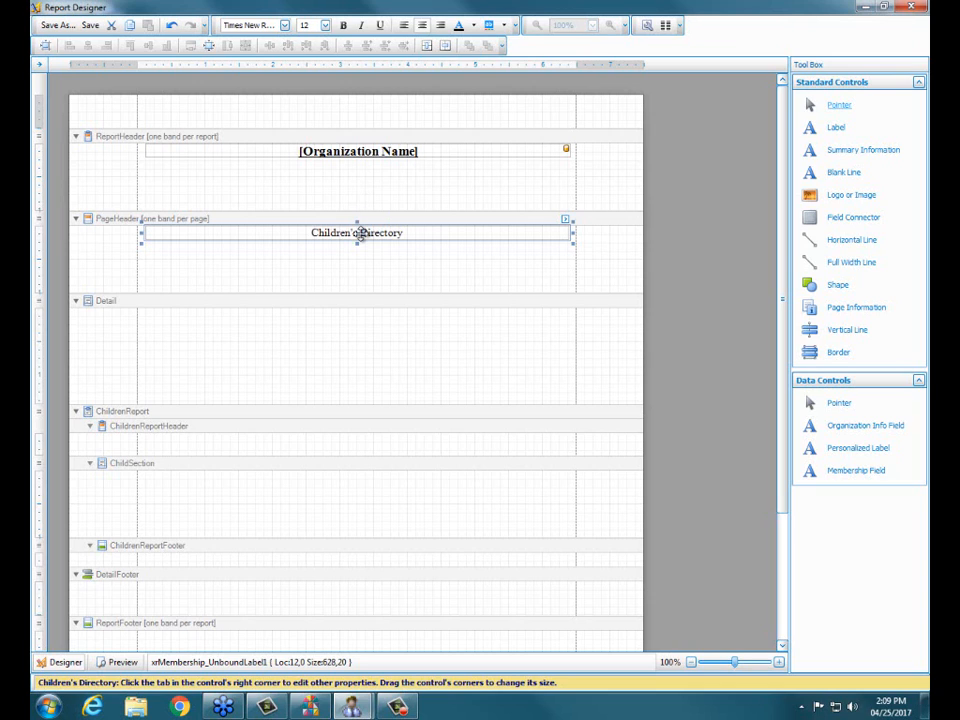
left_click(344, 26)
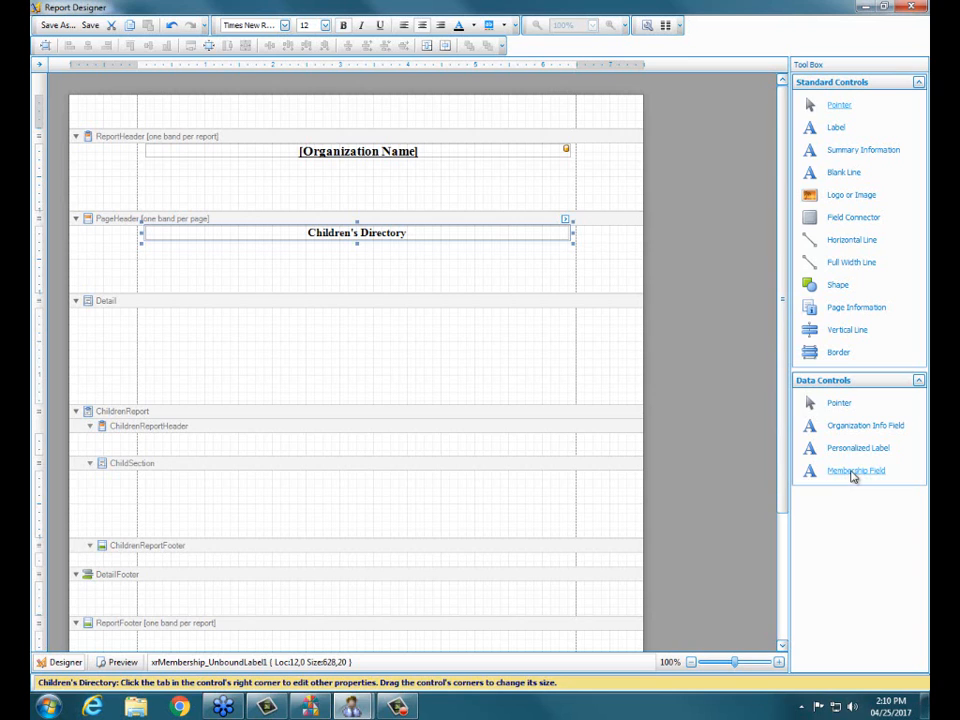
Step: Add the membership fields Name (First Last) and Current Address Block to the Detail band, one below the other
left_click_drag(853, 477, 167, 323)
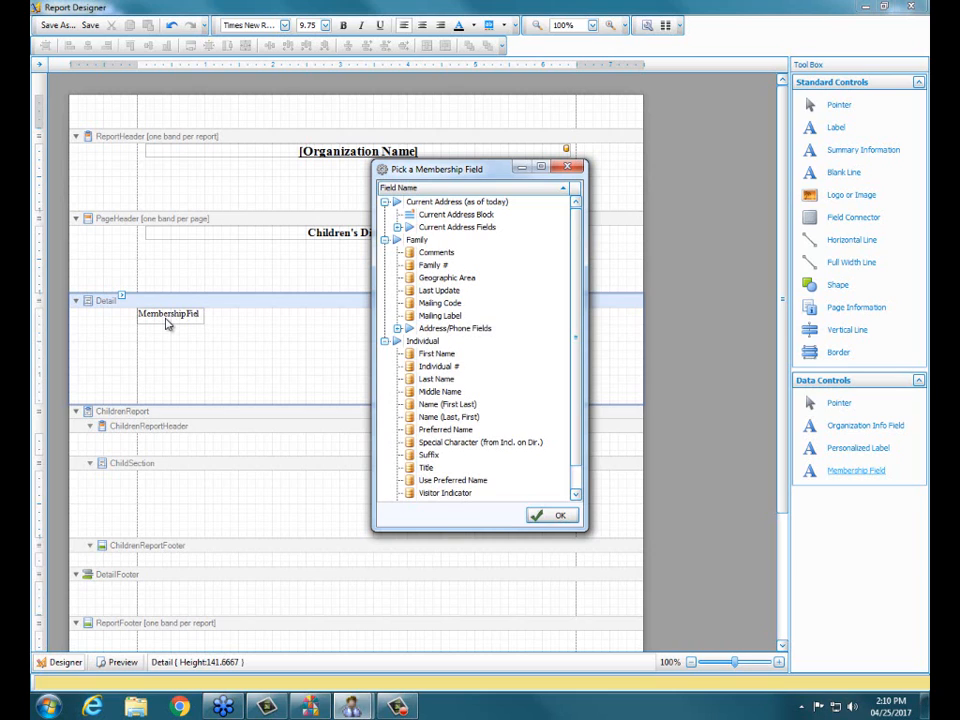
left_click(430, 406)
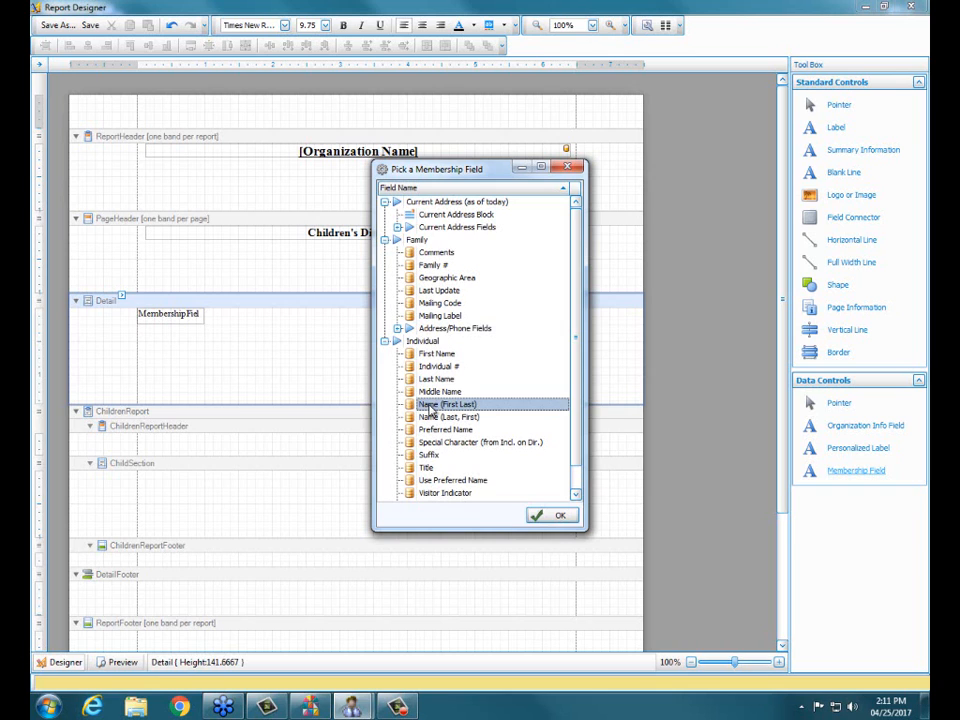
left_click(551, 526)
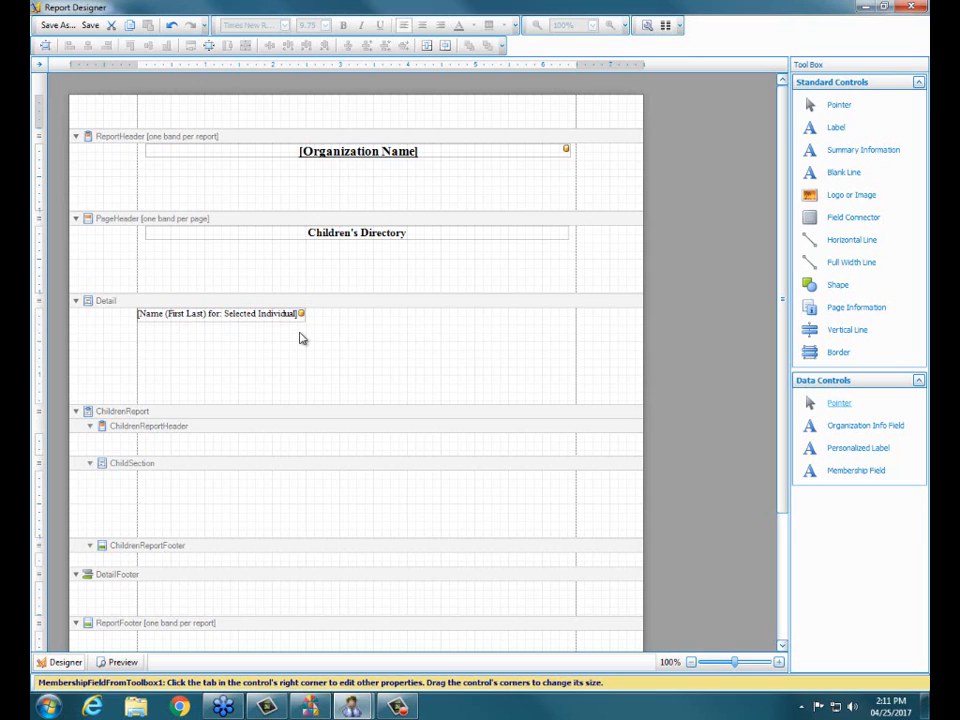
left_click_drag(838, 472, 172, 337)
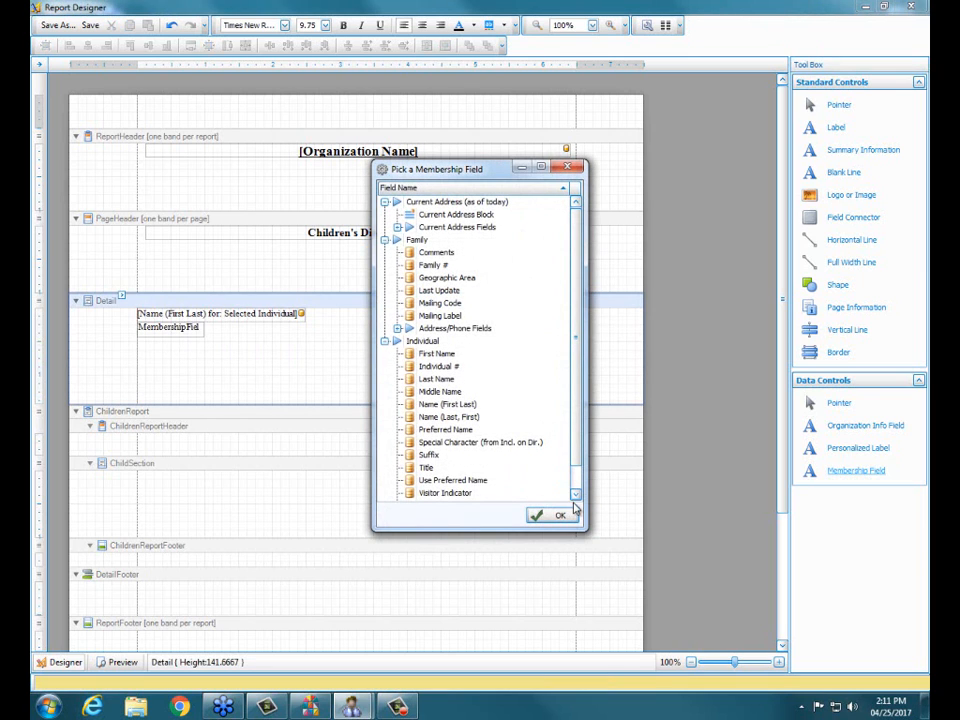
left_click(447, 219)
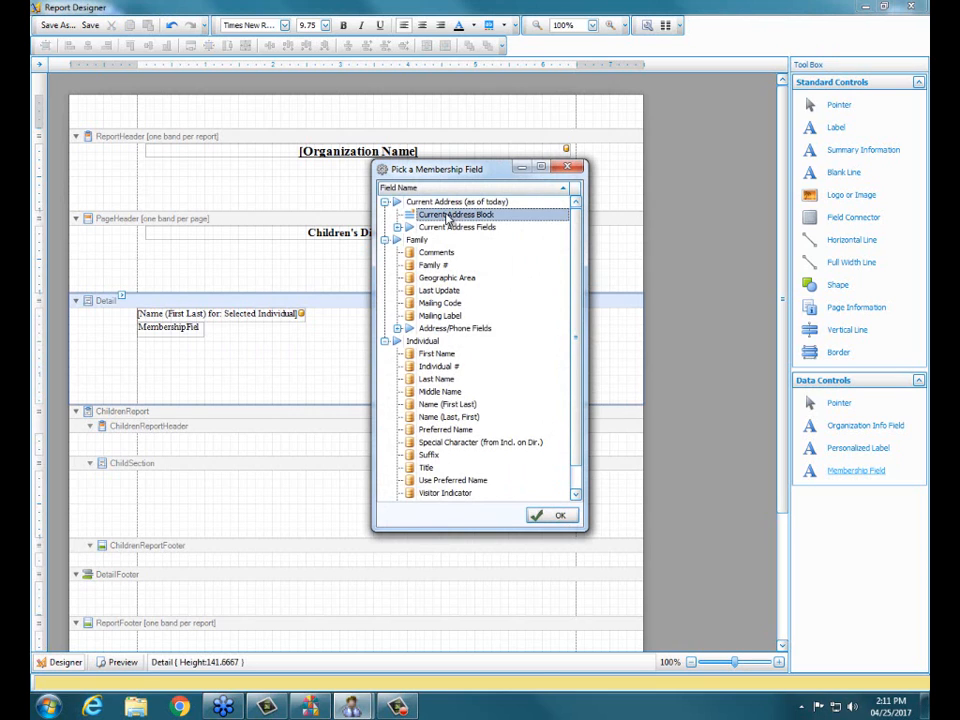
left_click(548, 519)
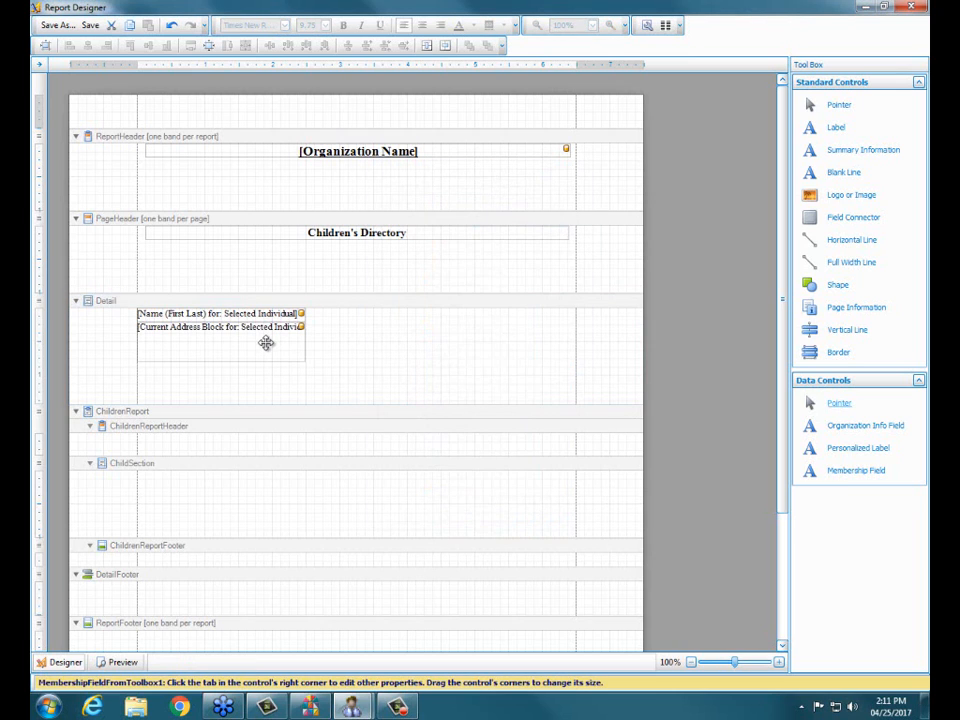
Step: Add a membership field for Current Phone, from the Current Address Fields, below the address block in the Detail band
left_click(845, 472)
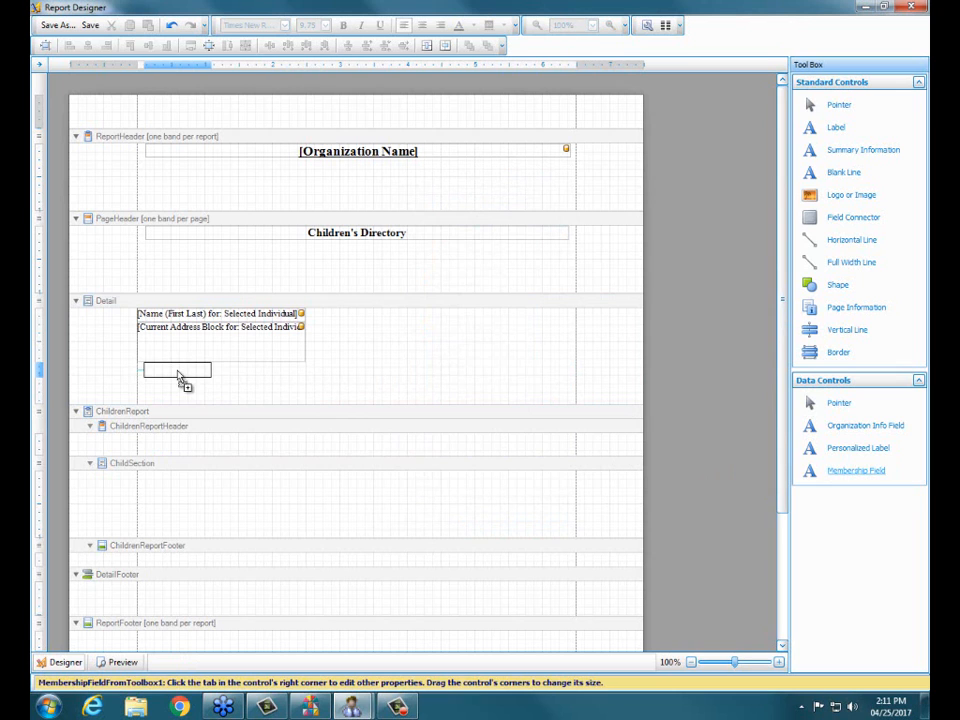
left_click(173, 377)
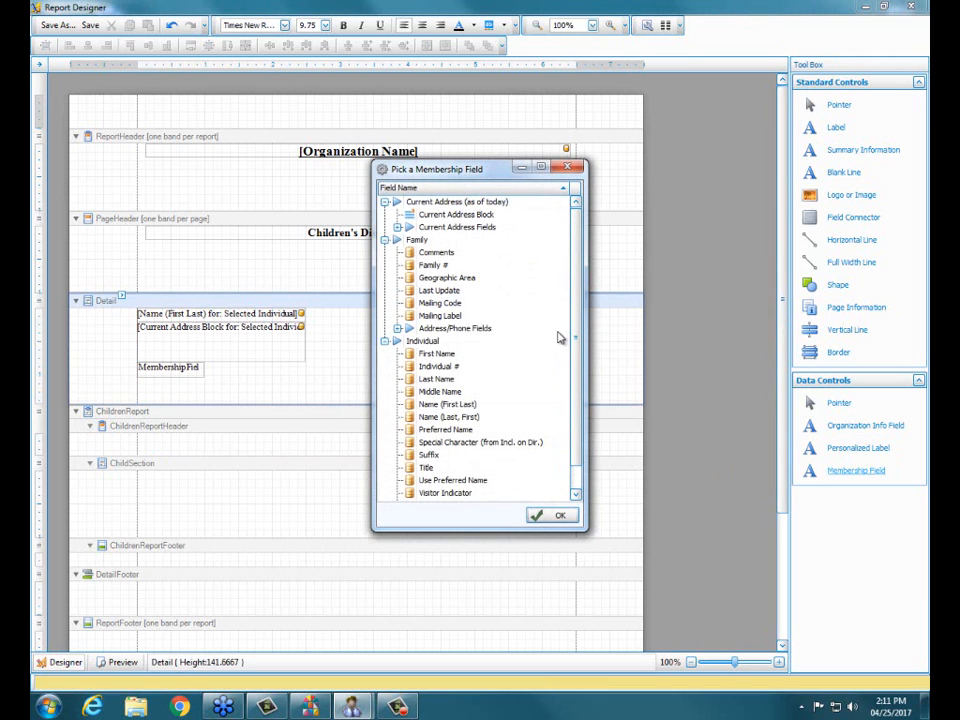
left_click(398, 329)
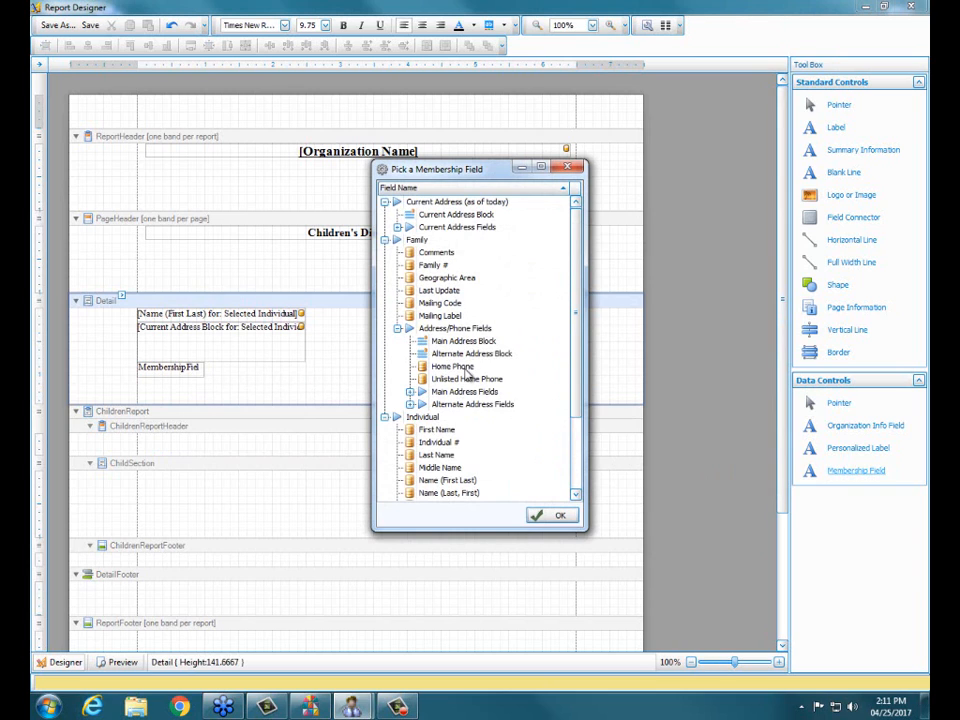
left_click(398, 227)
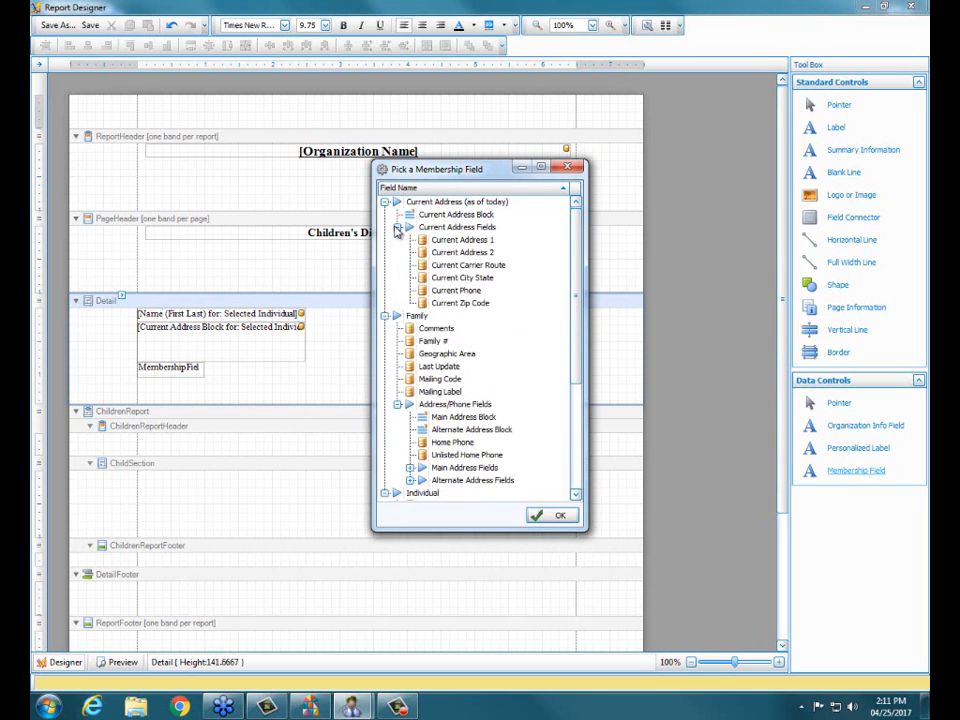
left_click(455, 291)
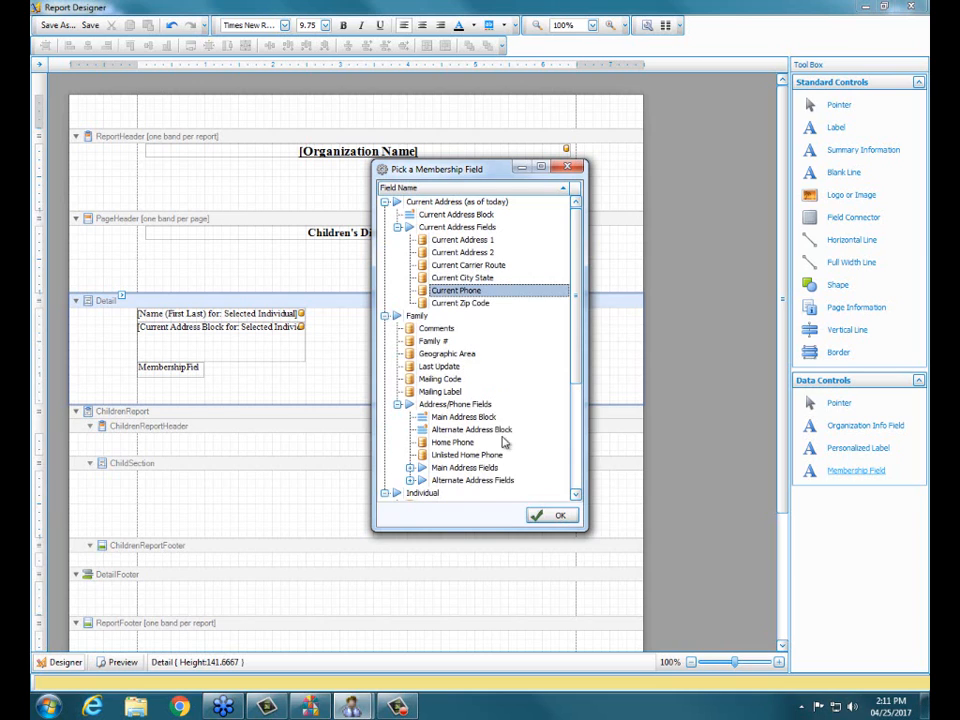
left_click(549, 516)
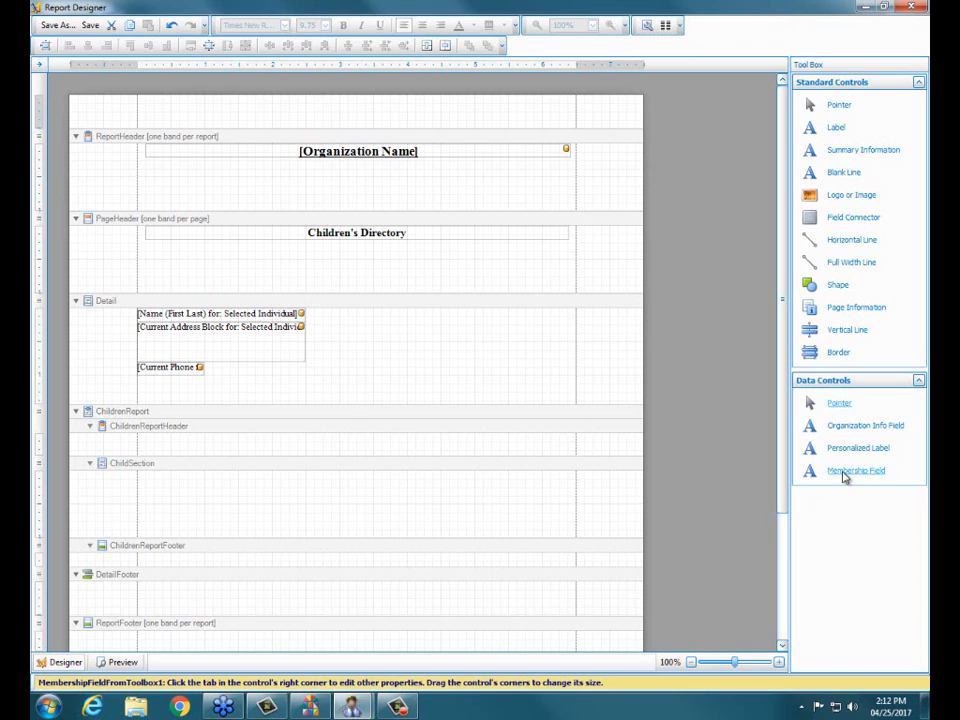
Step: Add a Name (First Last) membership field below the Current Phone field in the Detail band
left_click_drag(843, 477, 186, 386)
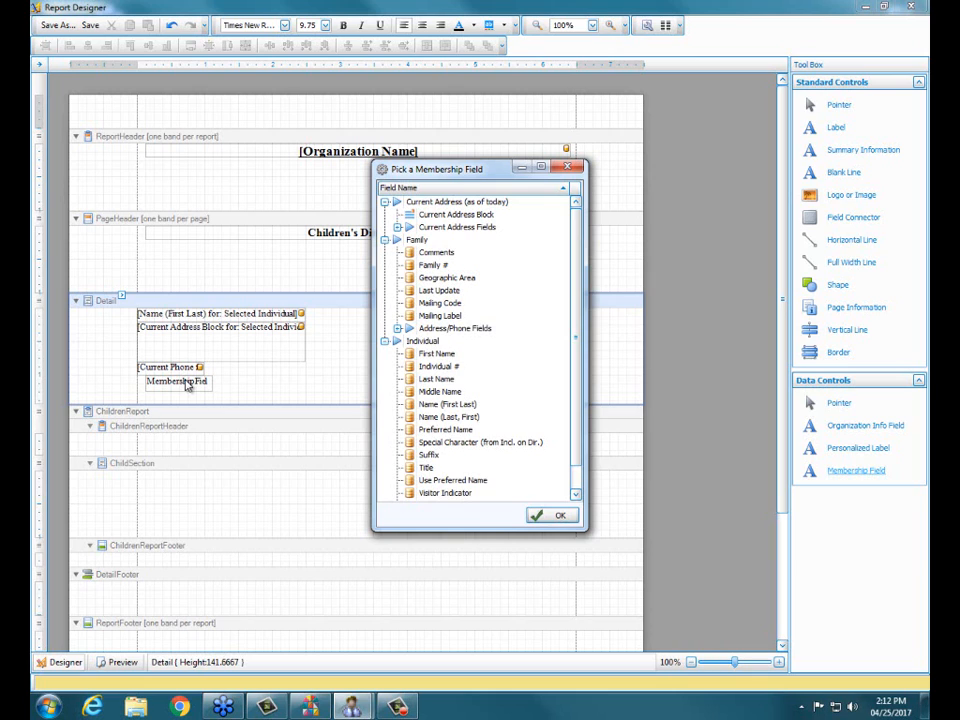
left_click(440, 405)
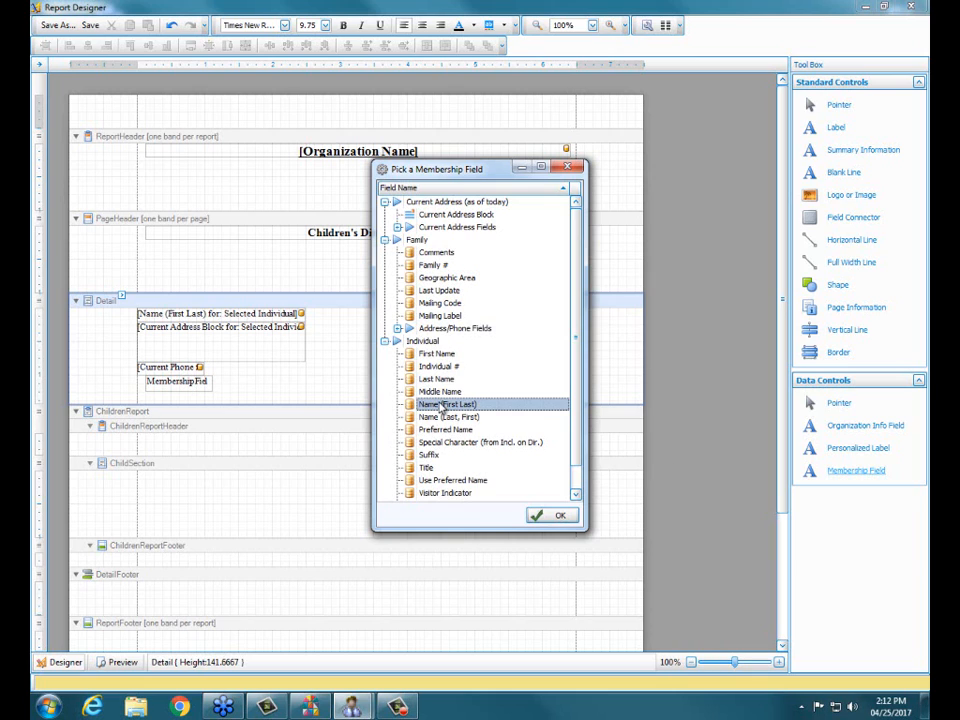
left_click(553, 517)
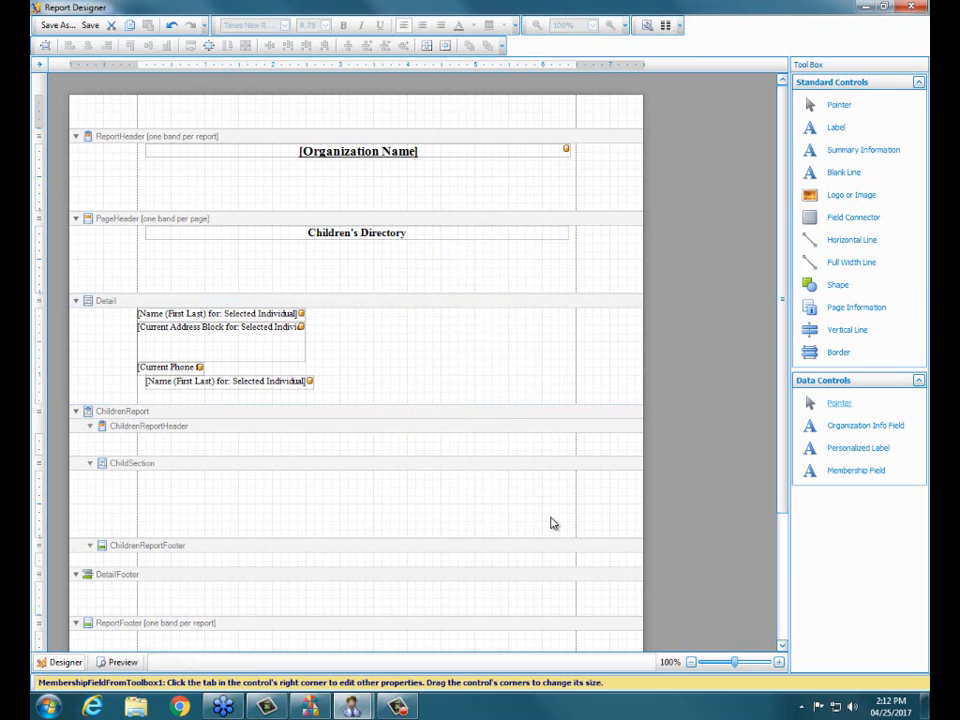
Step: Set the family member of the lower Name (First Last) field to Parent/Adult(s) of Child(ren)
left_click(226, 385)
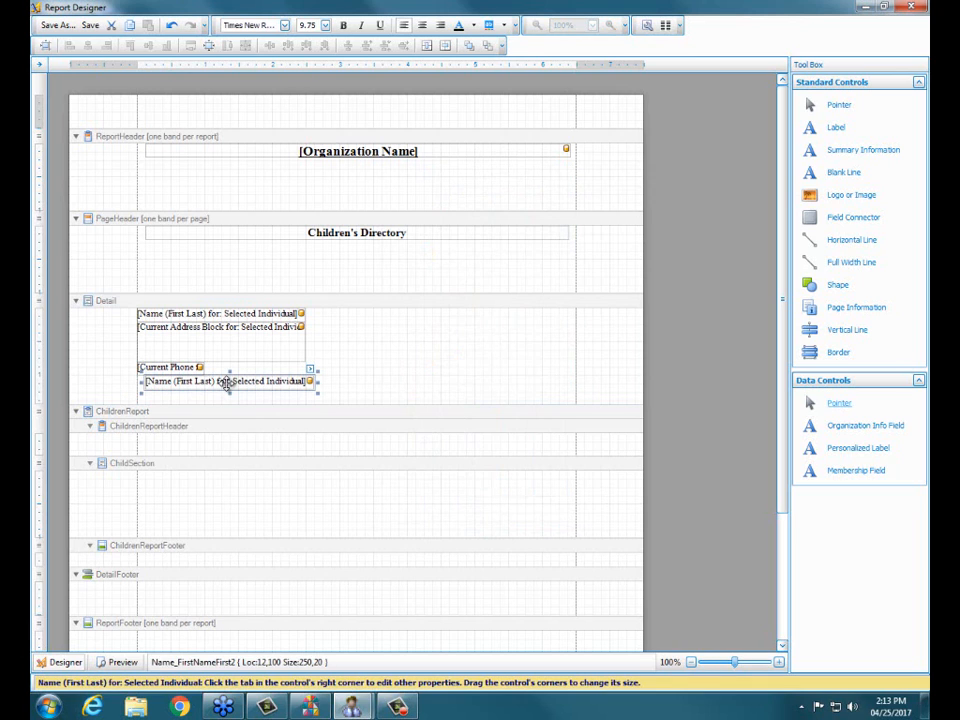
left_click(310, 370)
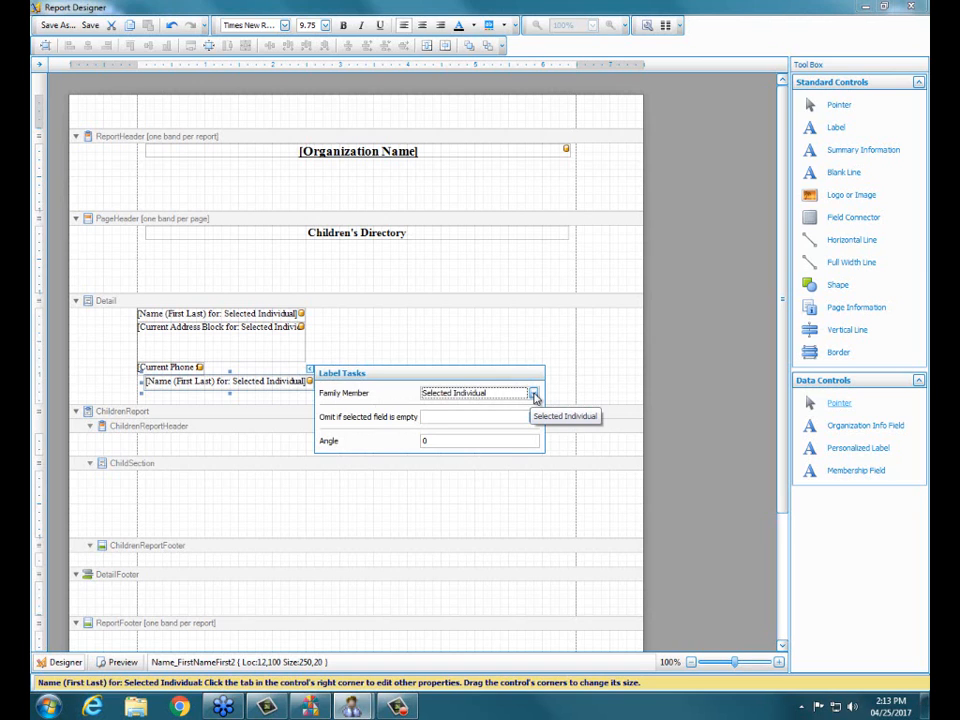
left_click(534, 394)
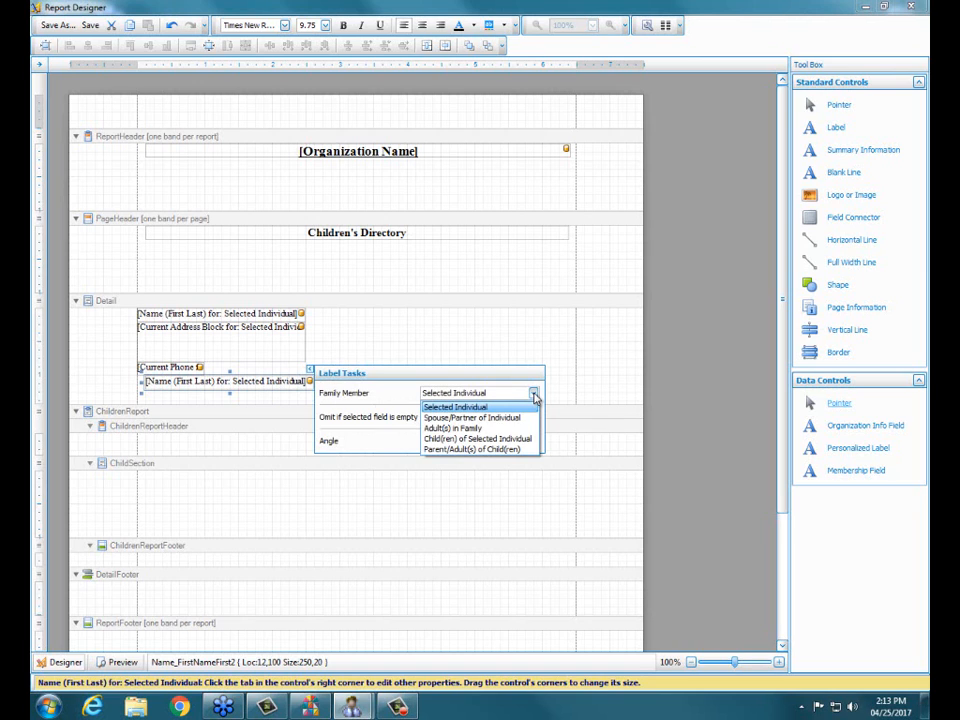
left_click(482, 450)
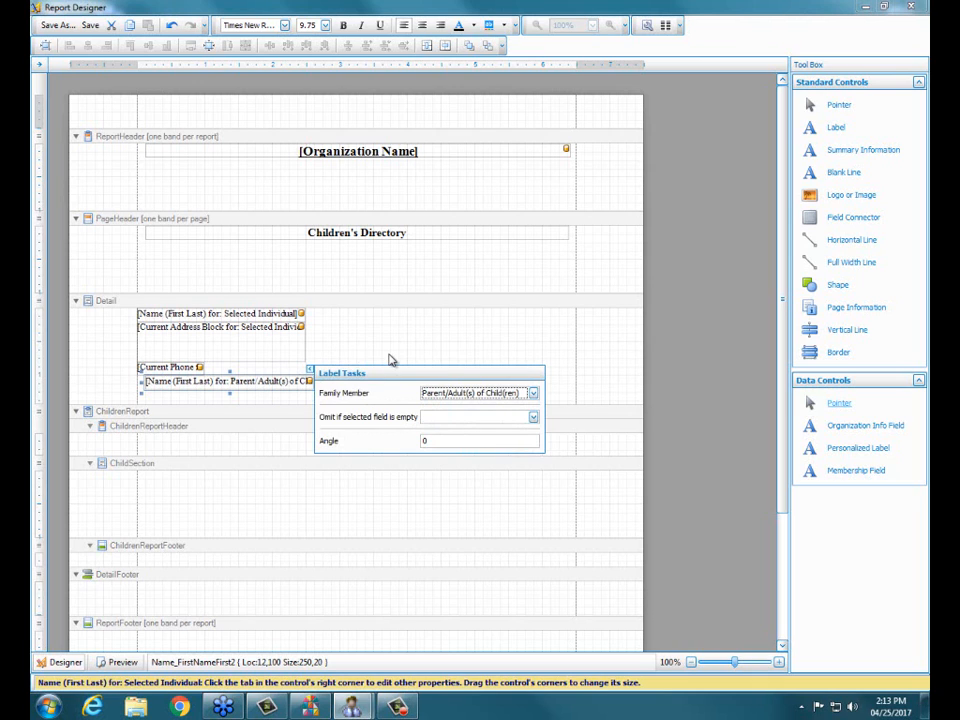
left_click(391, 360)
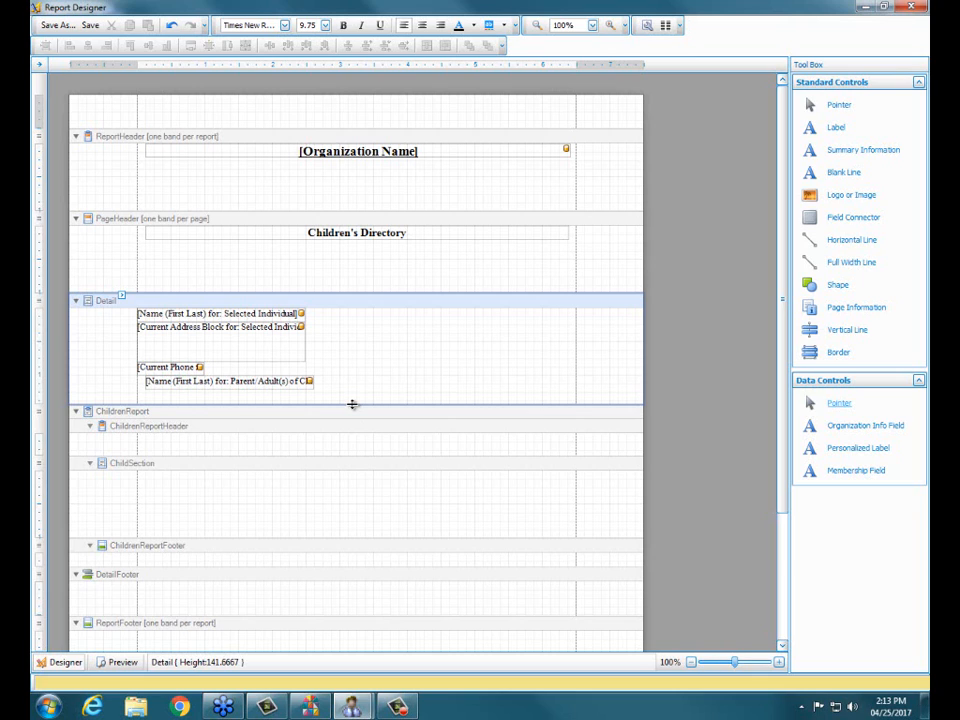
Step: Enlarge the Detail band to a height of about 219 and add a field connector directly below the parent name field
left_click_drag(352, 404, 359, 456)
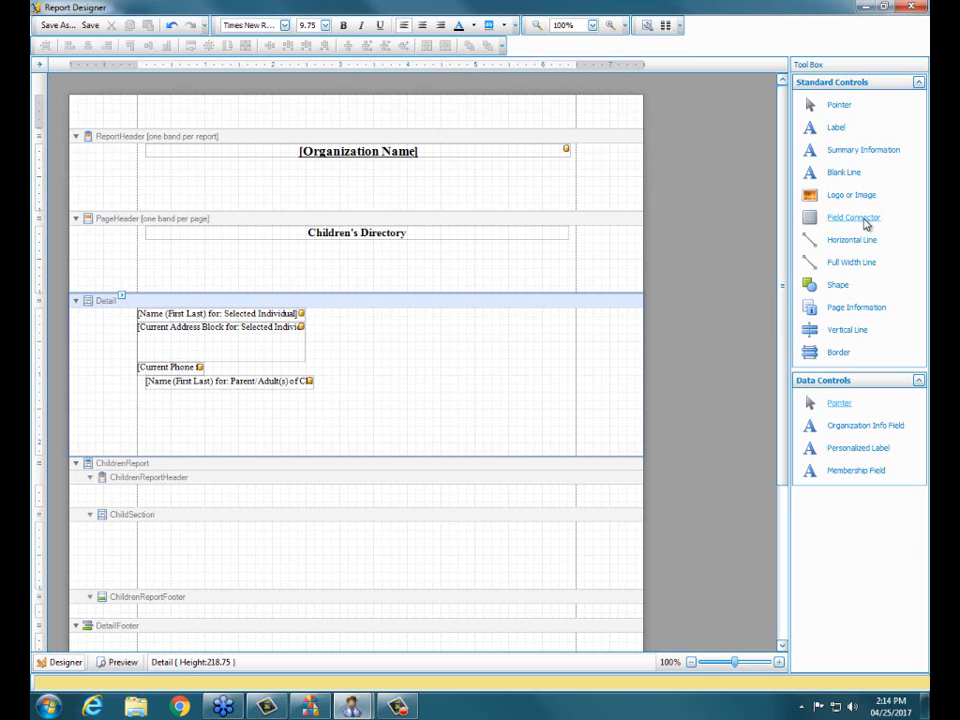
left_click_drag(866, 224, 262, 398)
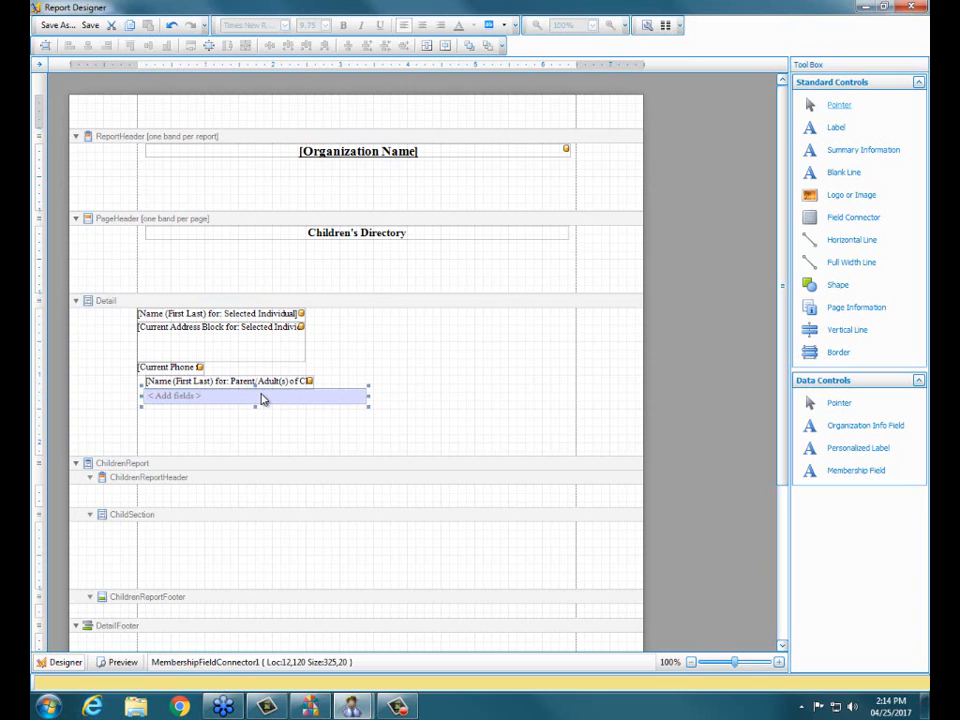
left_click(445, 411)
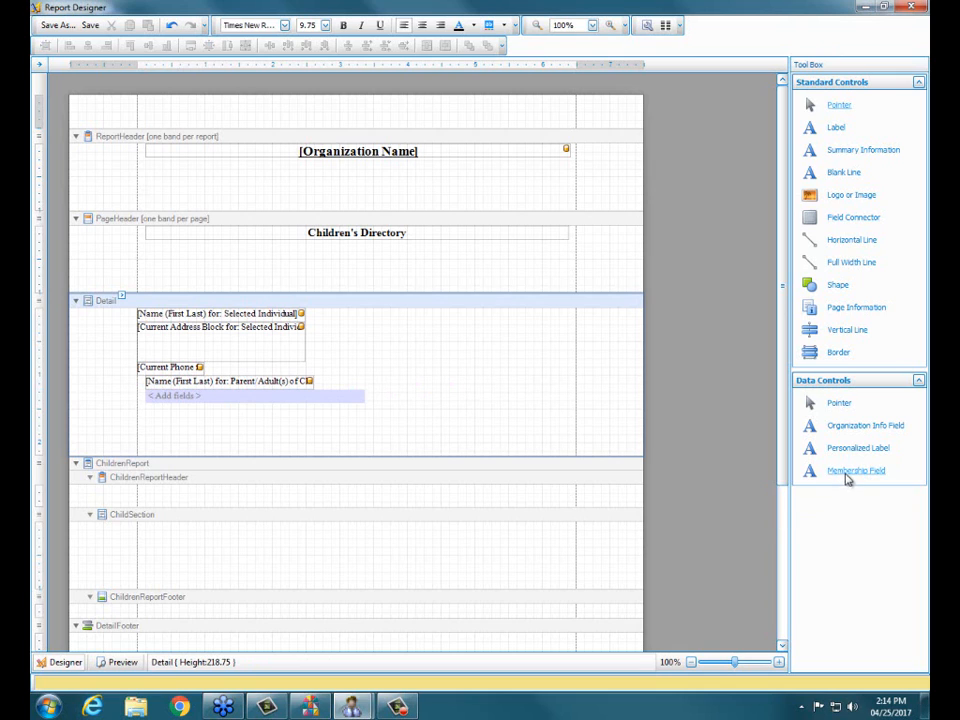
left_click_drag(848, 478, 497, 373)
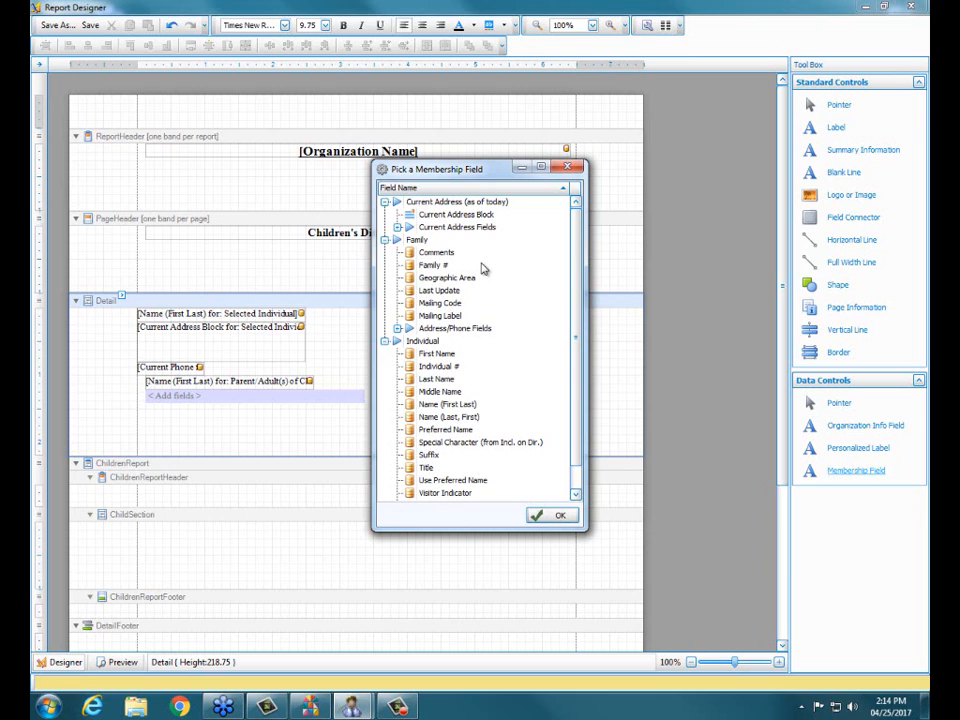
left_click(567, 167)
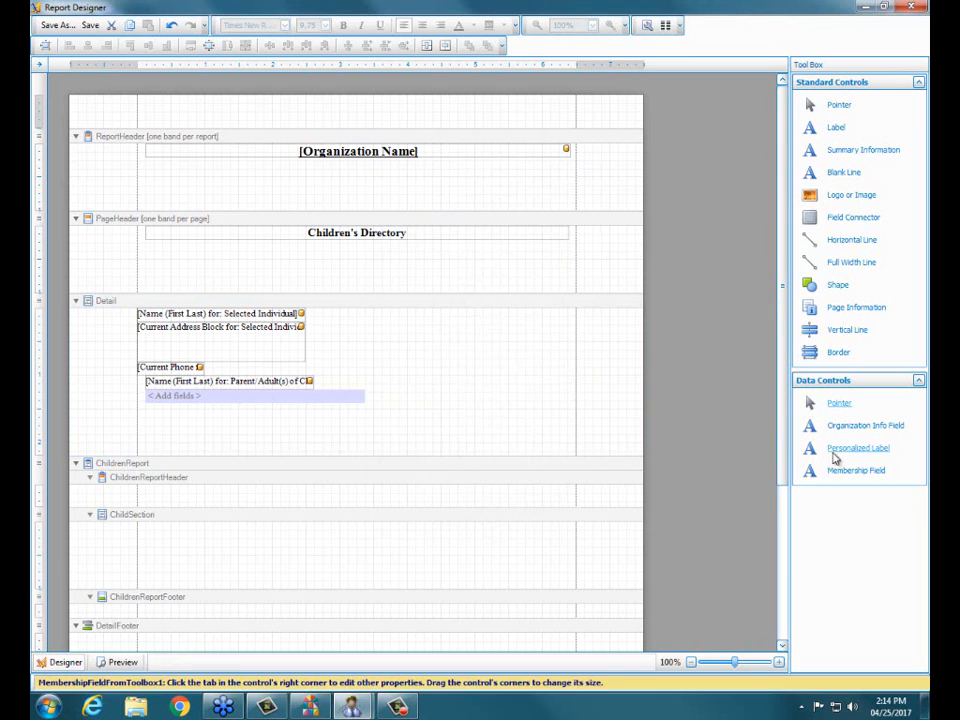
Step: Add a personalized label about 121 wide to the Detail band, assigned to Parent/Adult(s) of Child(ren), with the text "Cell"
left_click_drag(842, 452, 465, 350)
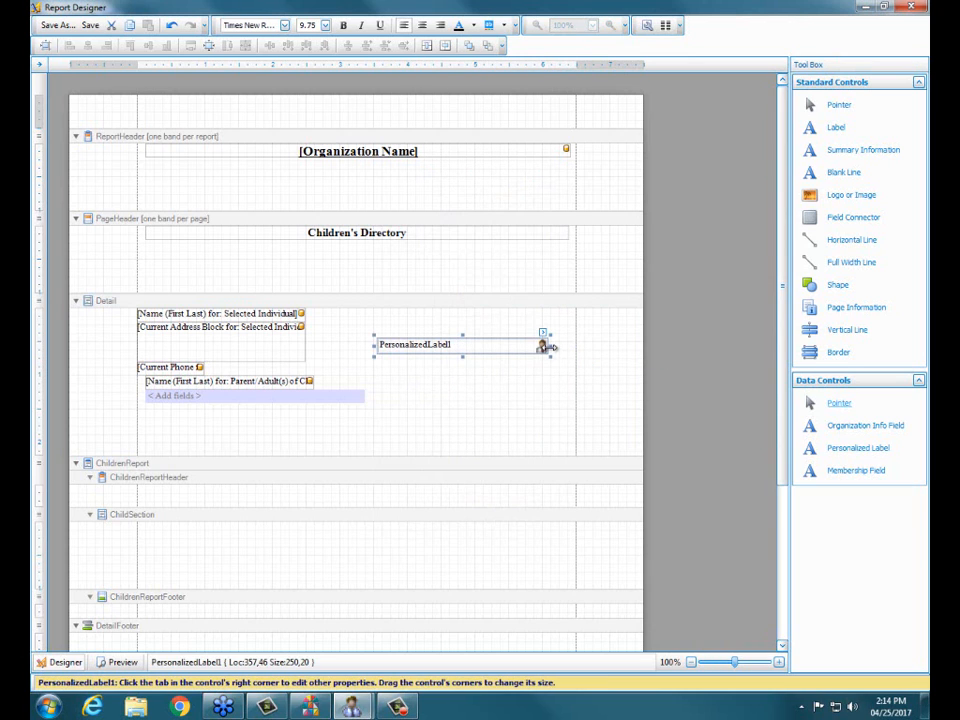
left_click_drag(549, 344, 463, 345)
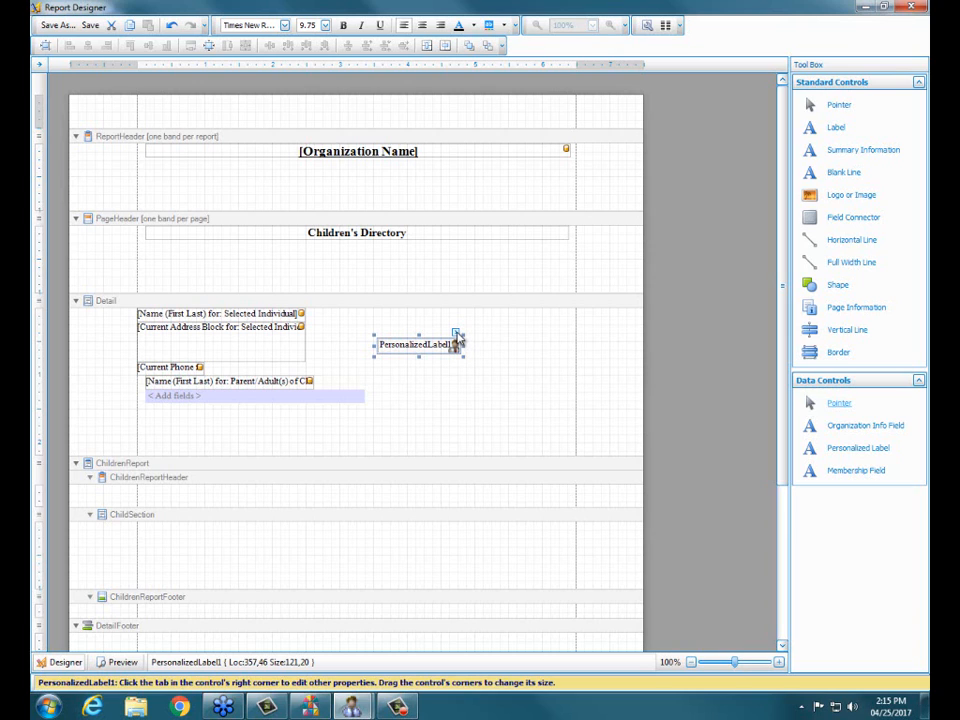
left_click(456, 333)
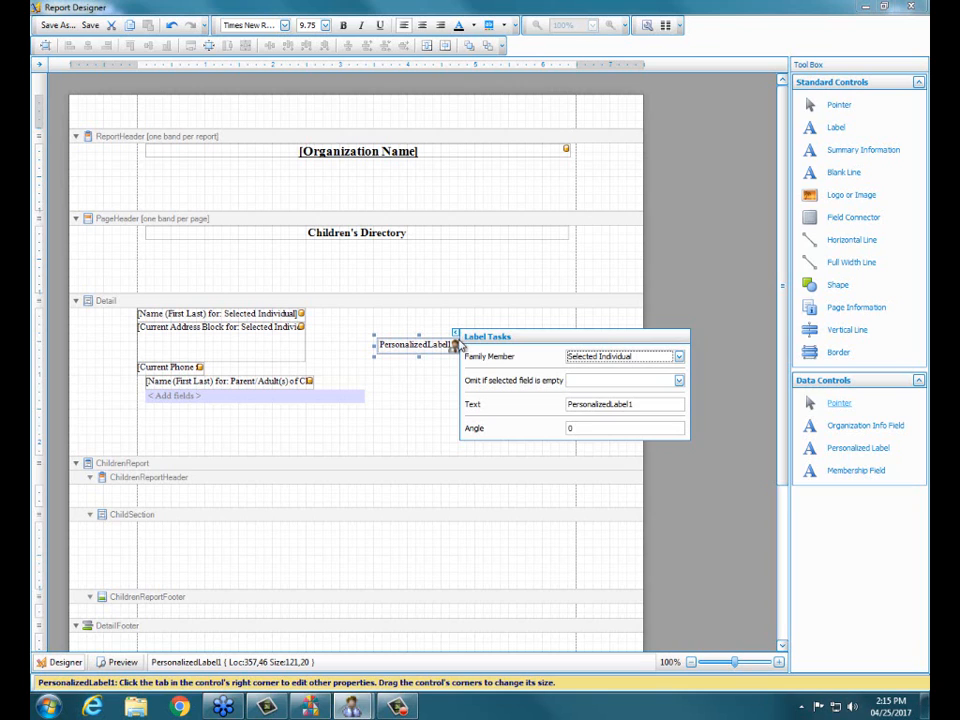
left_click(679, 357)
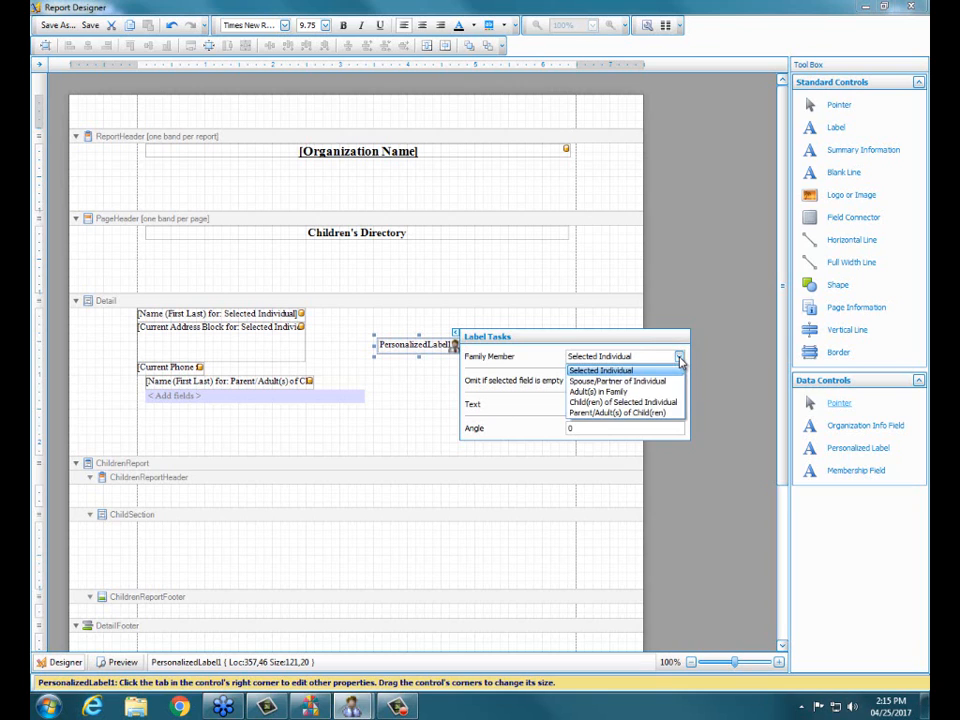
left_click(648, 416)
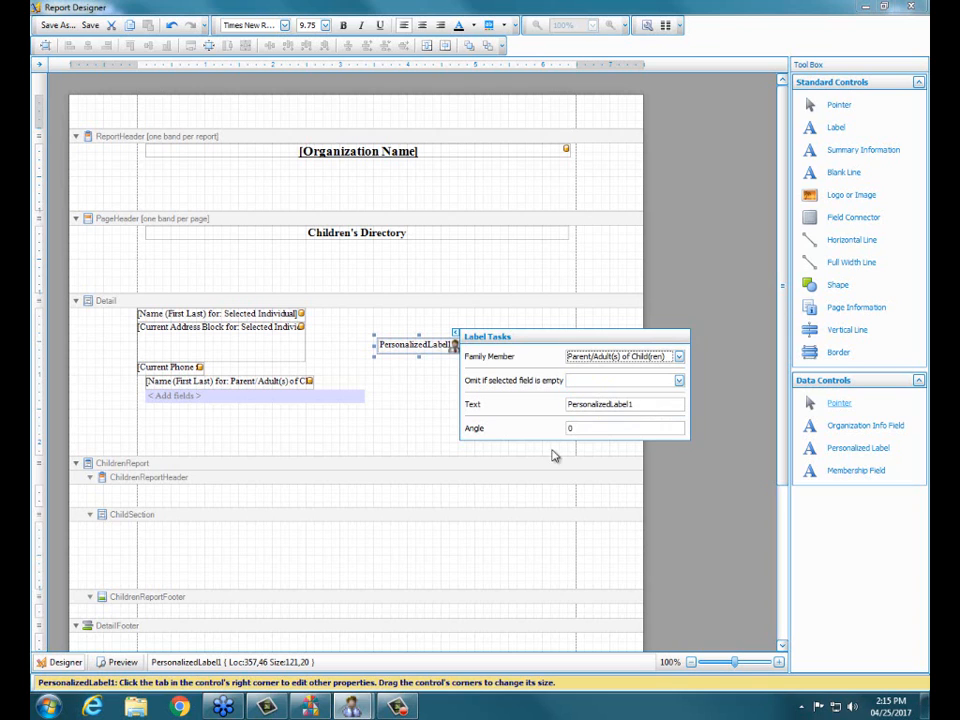
left_click(661, 405)
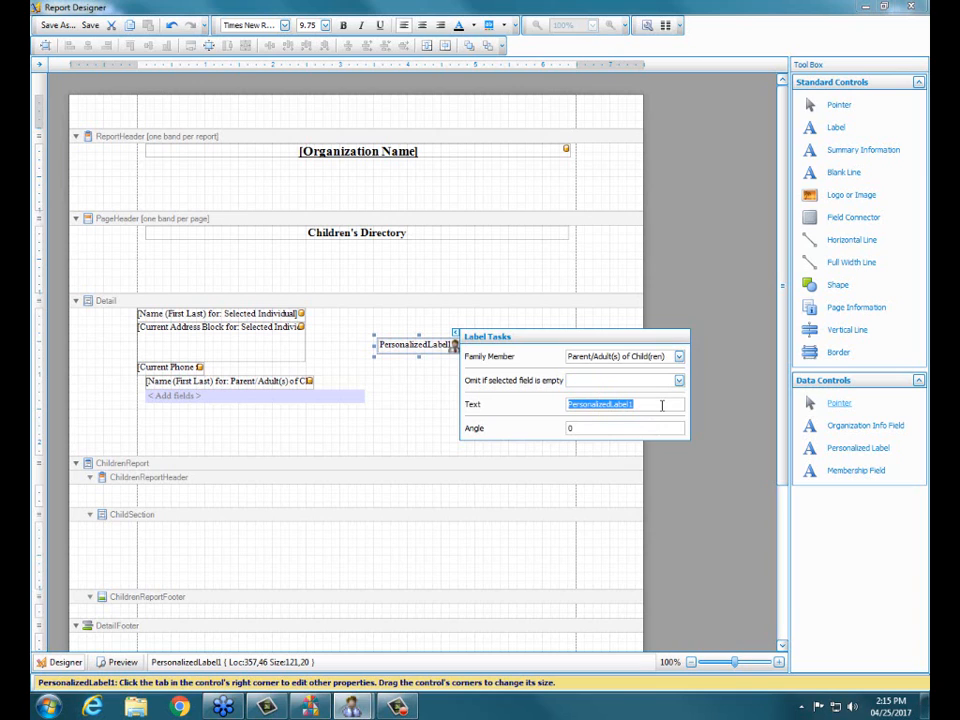
type("Cell")
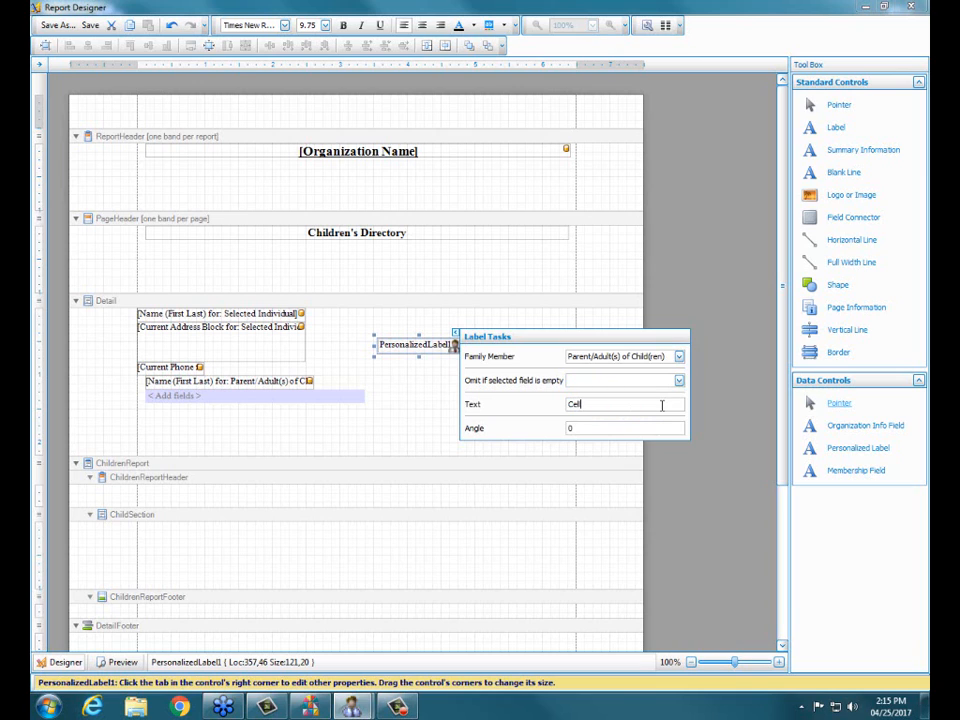
left_click(671, 270)
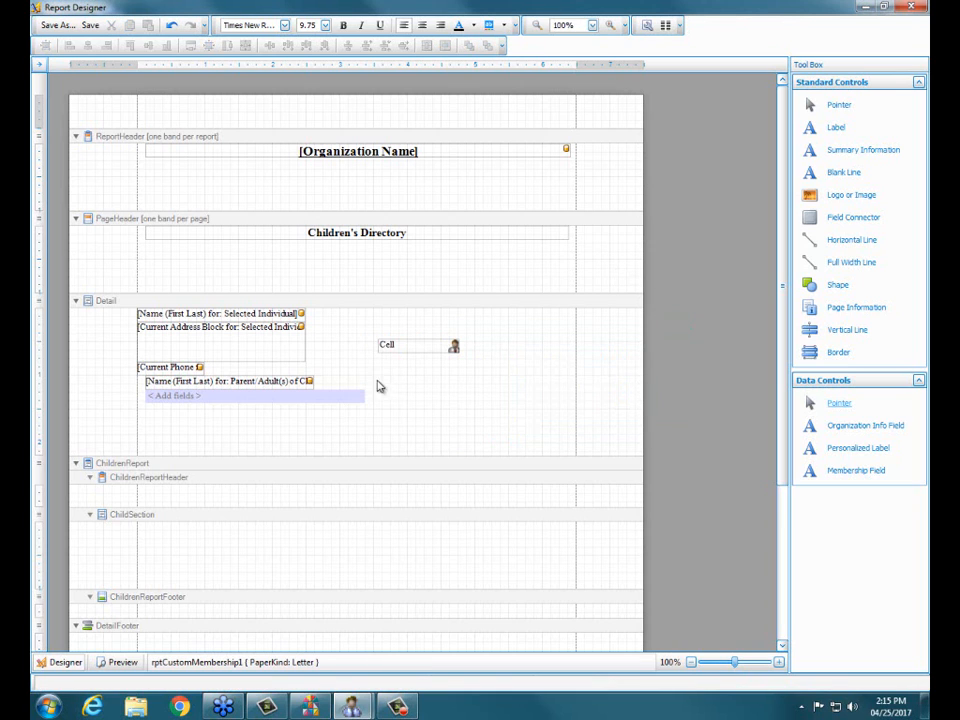
Step: Move the Cell label to the start of the field connector and add a second field connector directly below it
left_click_drag(399, 347, 182, 395)
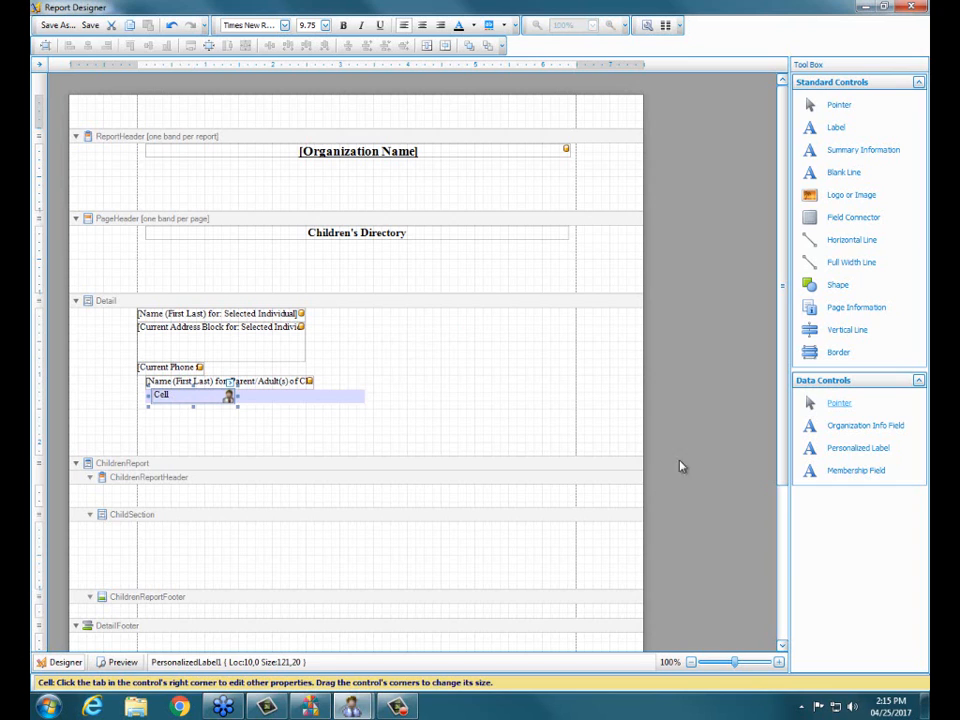
left_click_drag(863, 224, 258, 415)
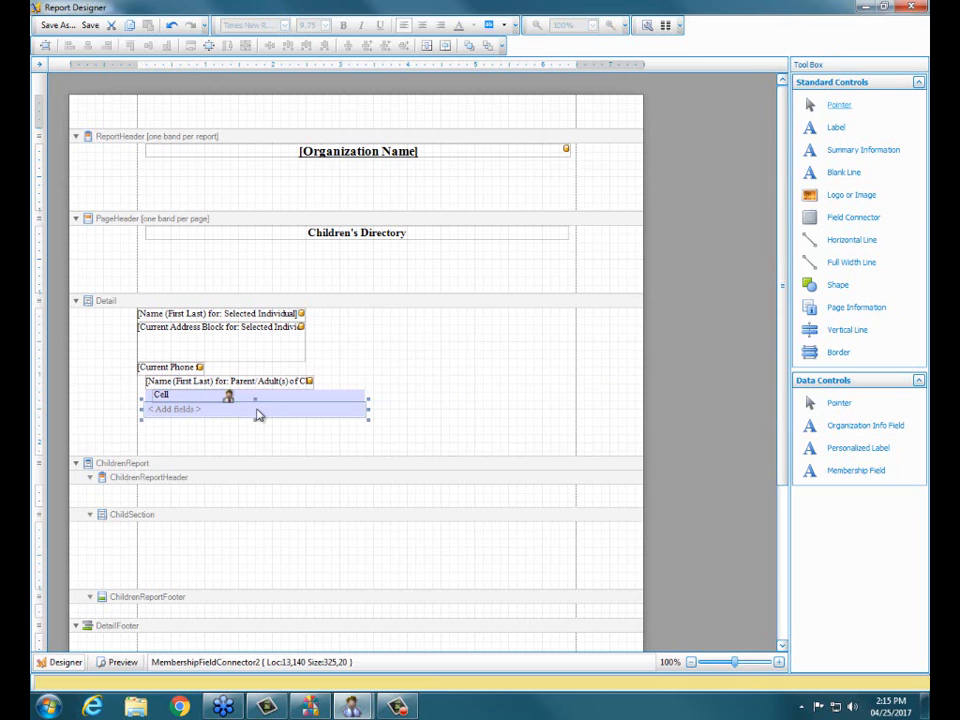
left_click(437, 439)
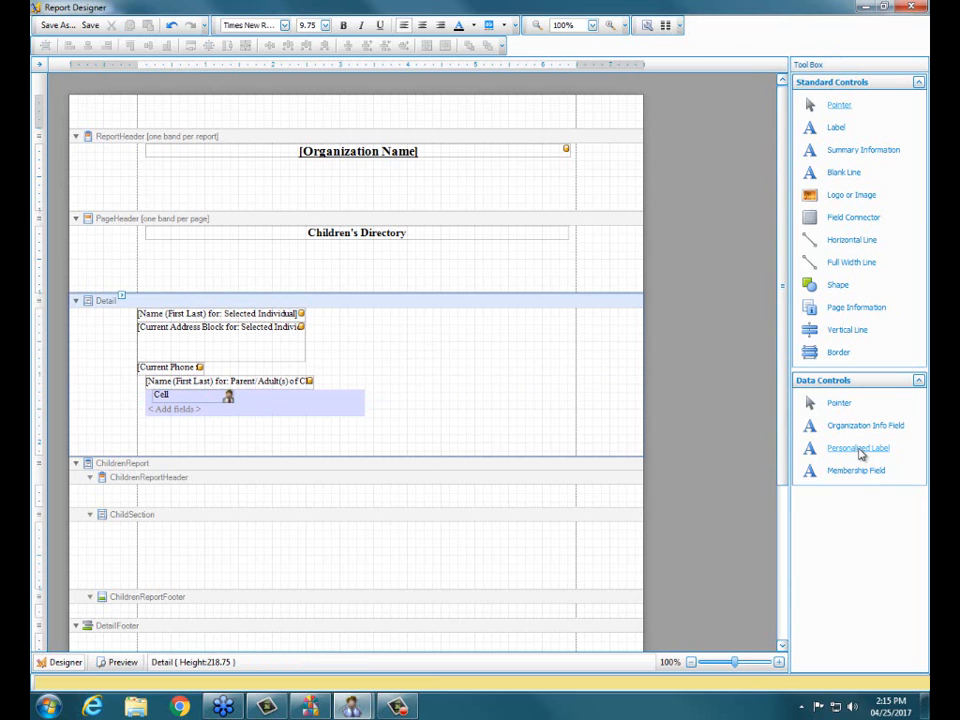
Step: Add an "Email" personalized label about 117 wide for Parent/Adult(s) of Child(ren) and place it at the start of the second field connector
left_click_drag(864, 450, 472, 339)
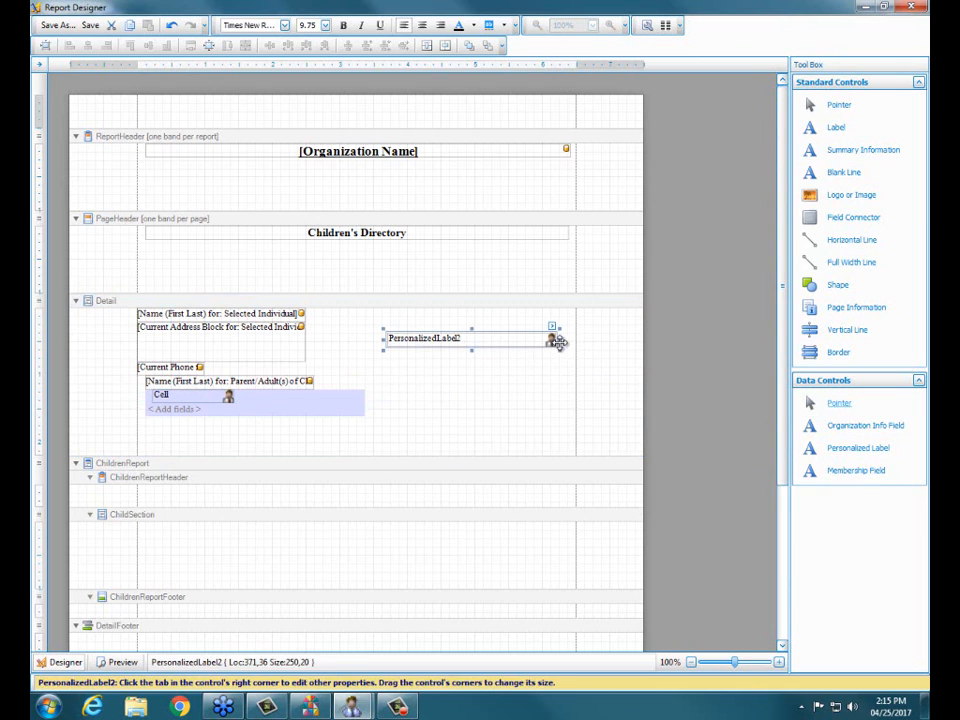
left_click_drag(556, 339, 465, 338)
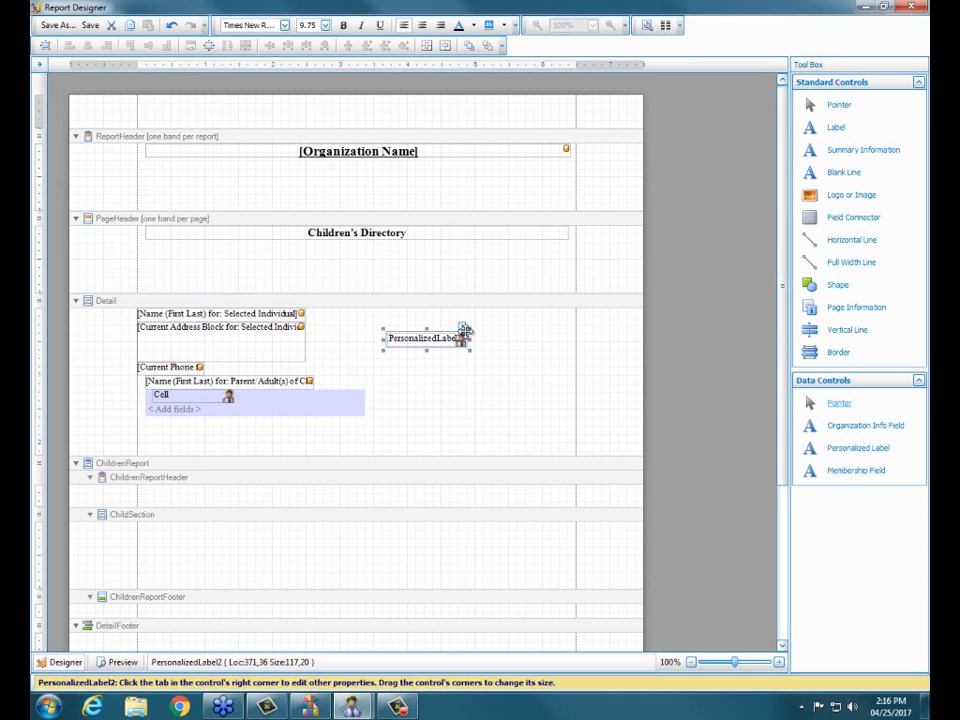
left_click(461, 327)
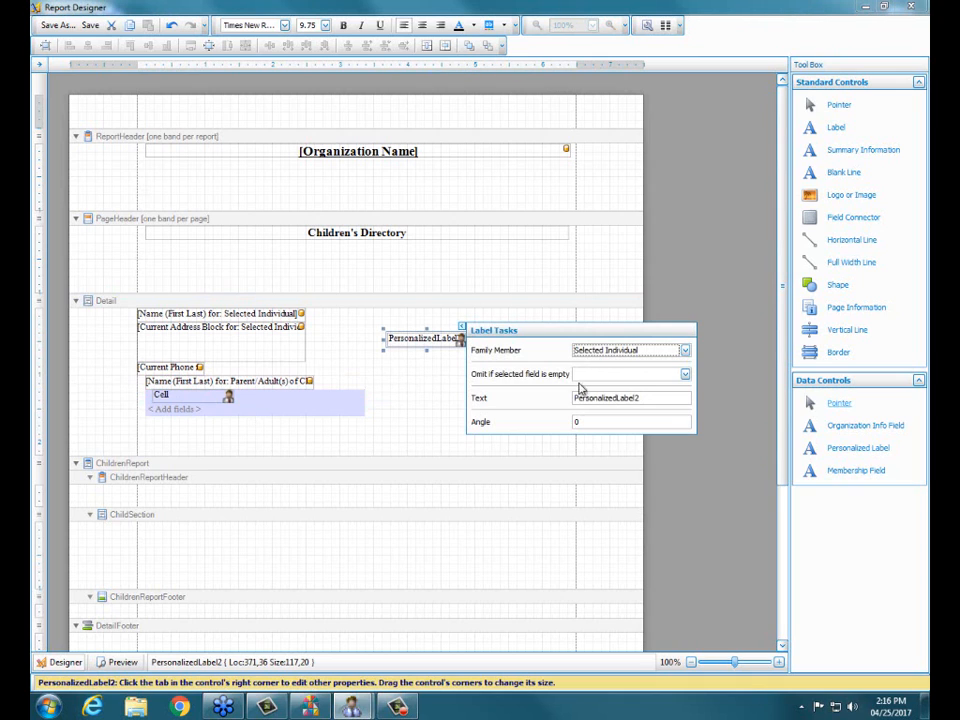
left_click(685, 350)
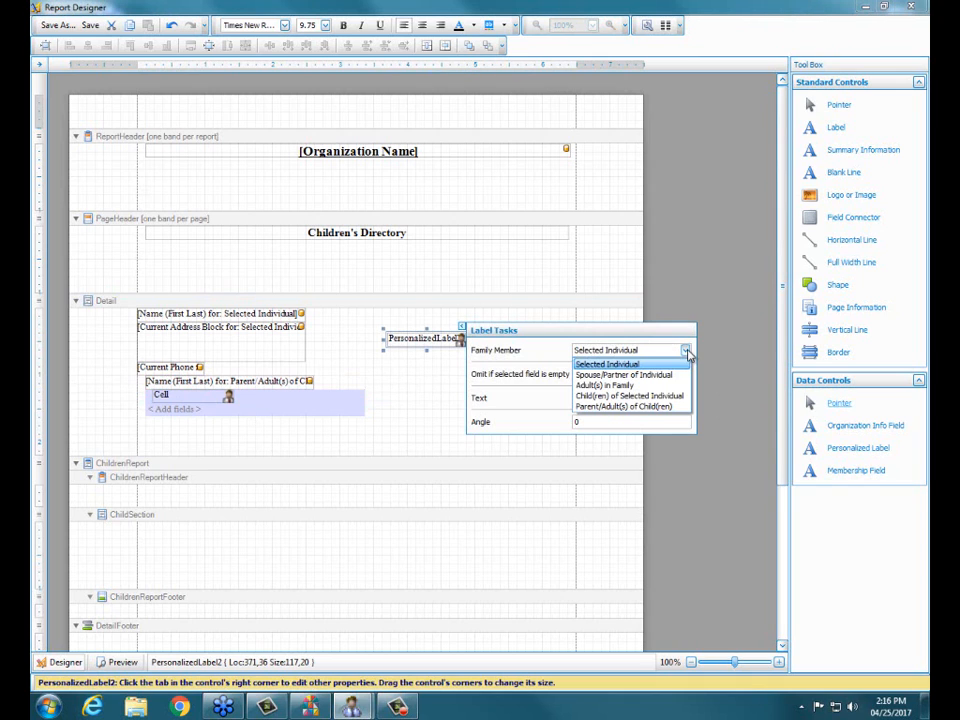
left_click(664, 406)
double_click(644, 398)
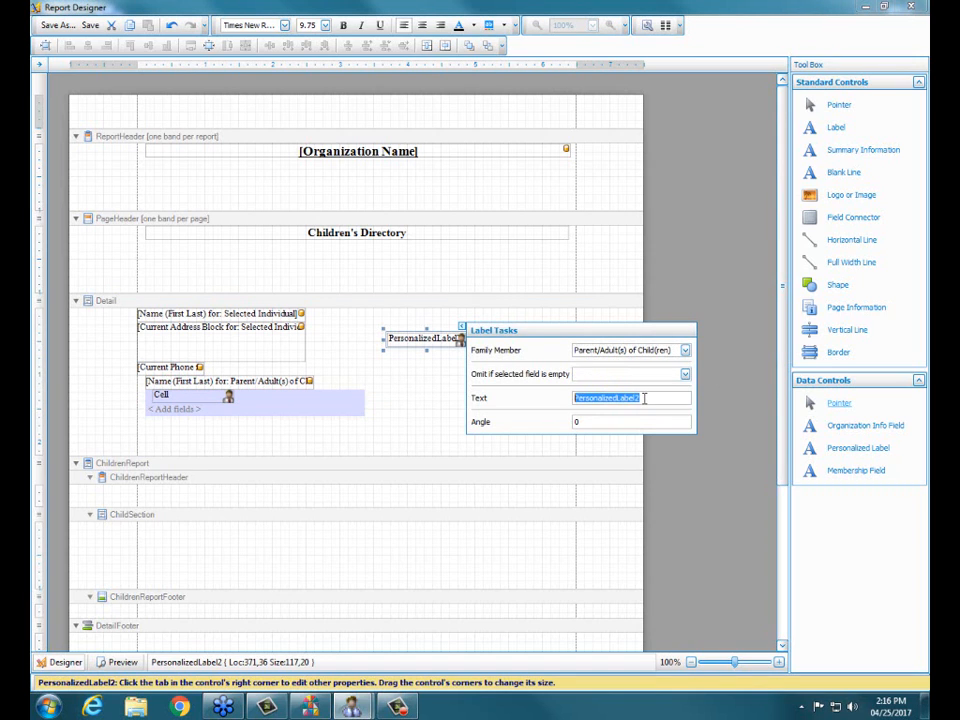
type("Email")
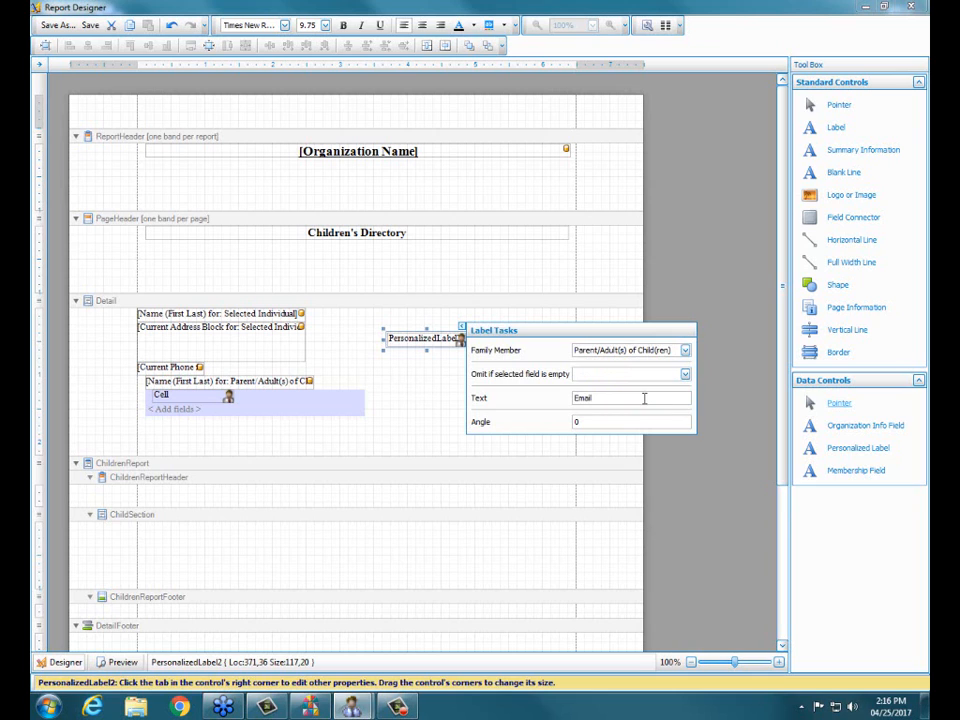
left_click(690, 280)
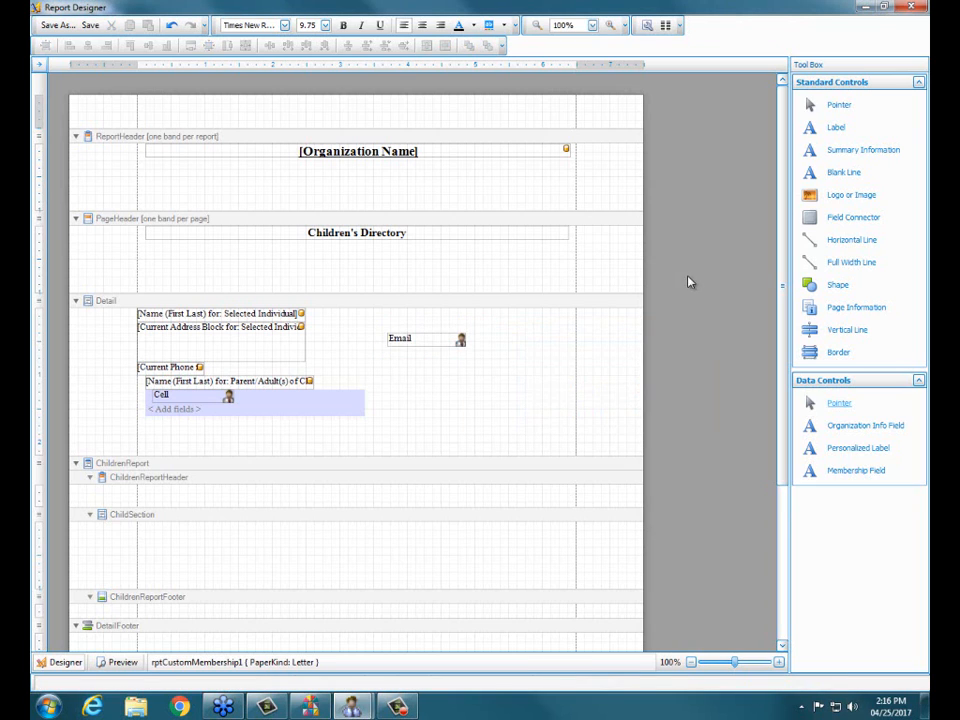
left_click_drag(418, 341, 179, 409)
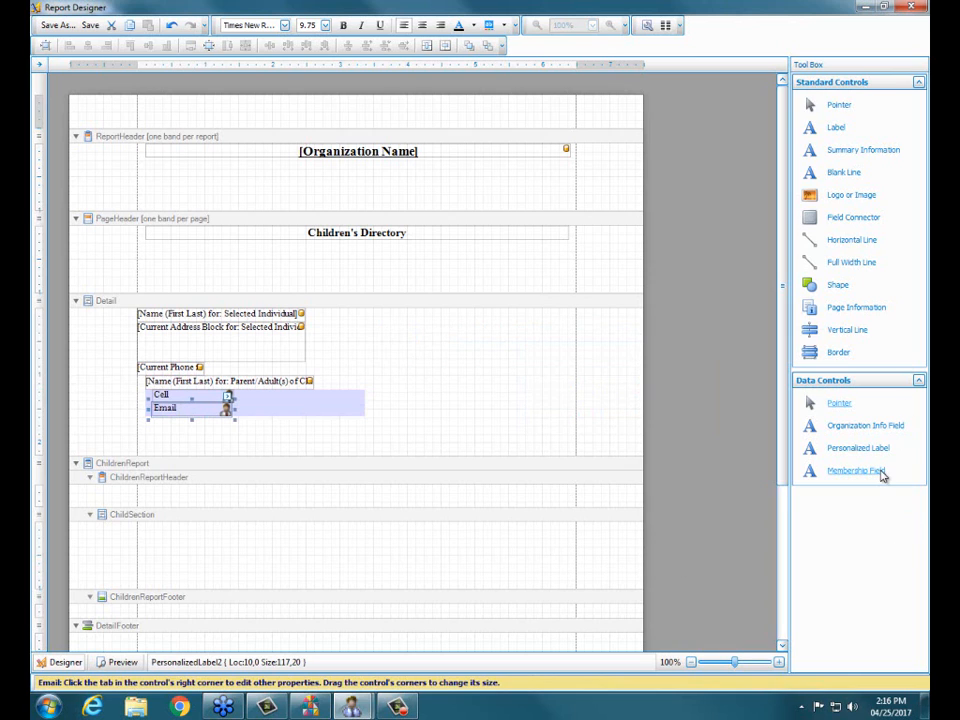
Step: Add a membership field for the individual's Cell phone, from the Personal Information Fields, to the empty area of the Detail band
left_click_drag(882, 476, 479, 359)
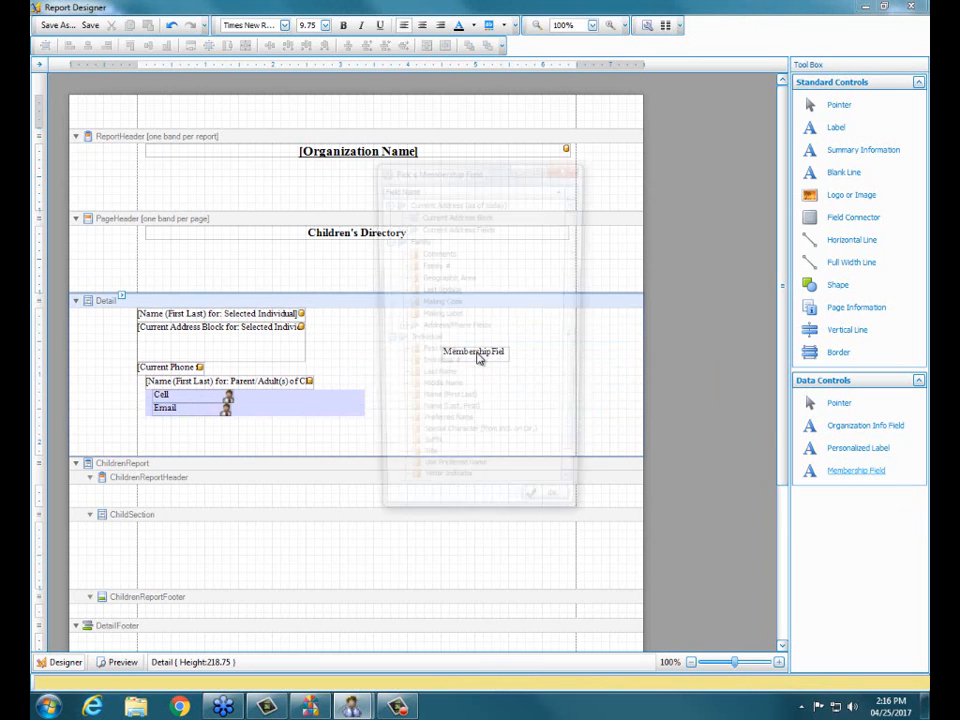
scroll(575, 489, "down", 1)
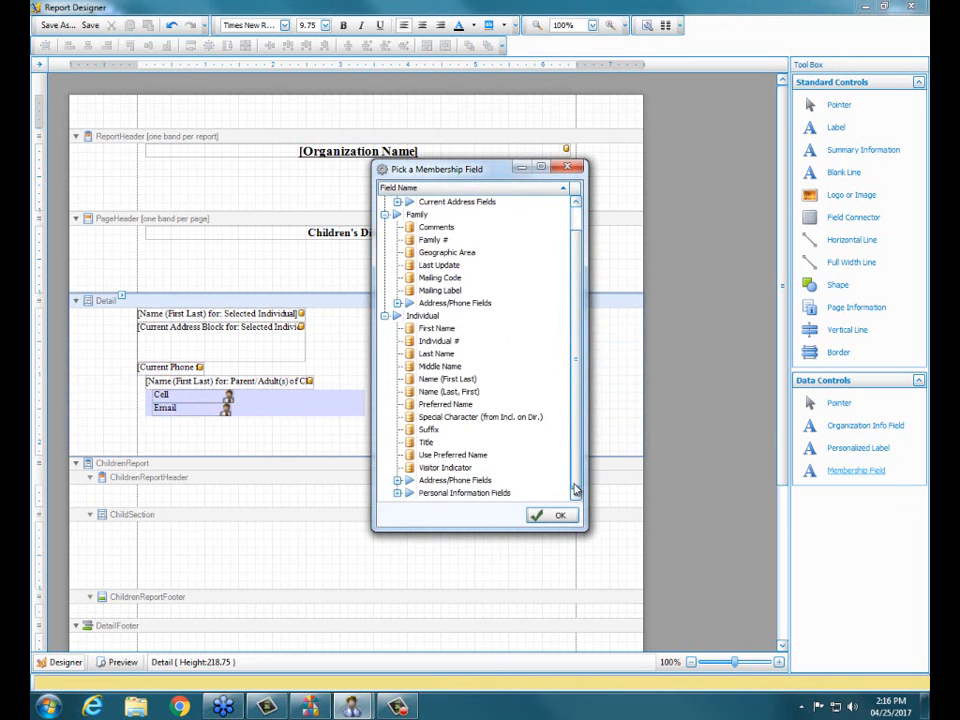
left_click(398, 493)
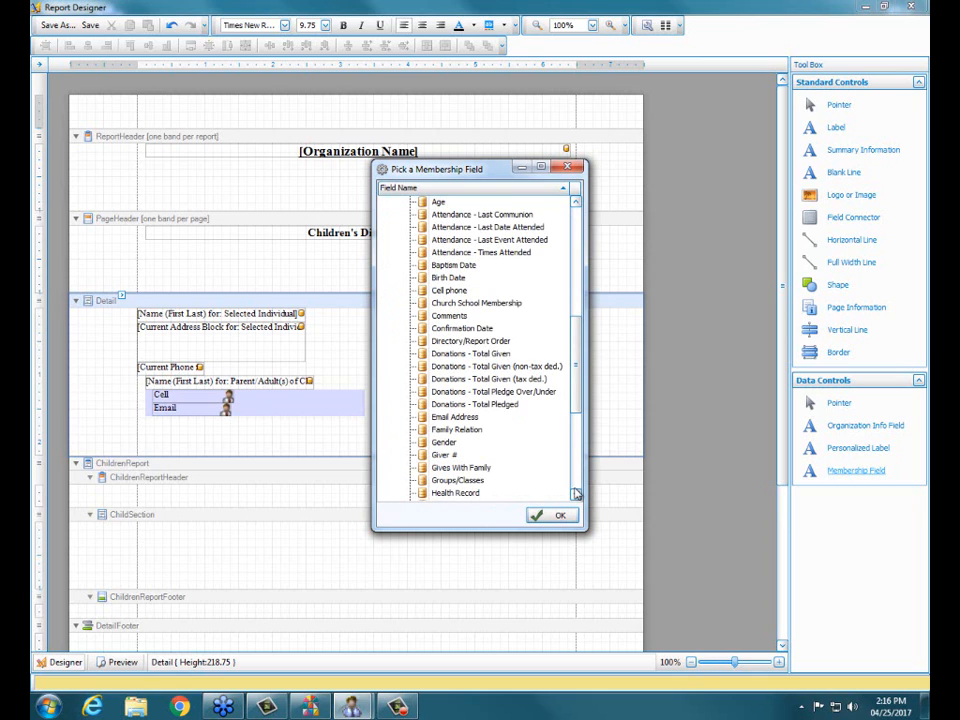
left_click(459, 292)
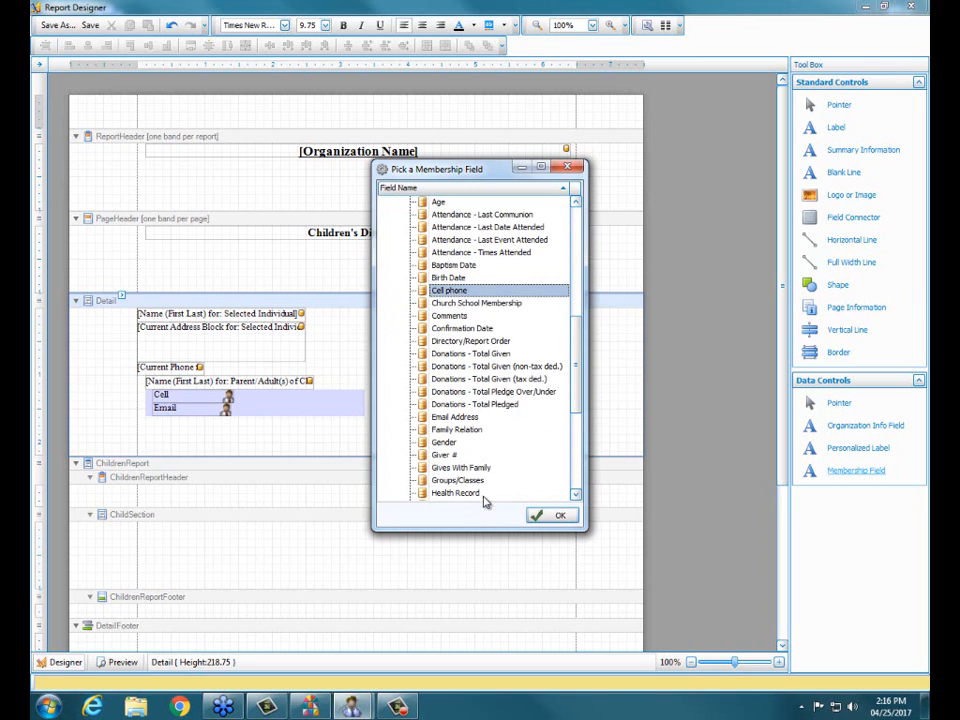
left_click(552, 517)
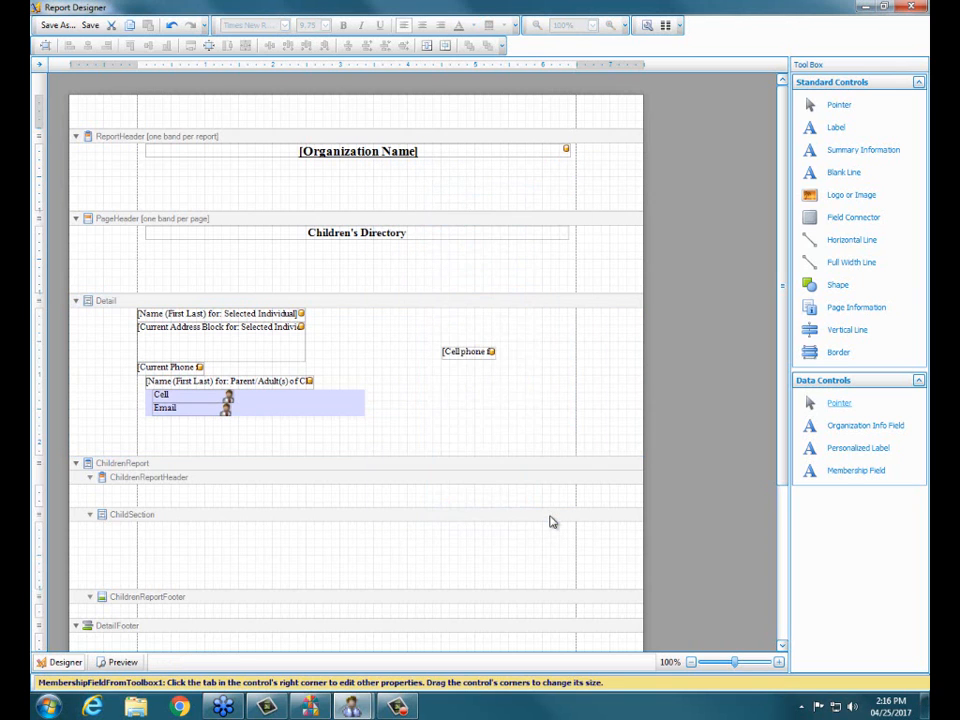
Step: Assign the Cell phone field to Parent/Adult(s) of Child(ren) and place it on the first field connector, beside the Cell label
left_click(474, 352)
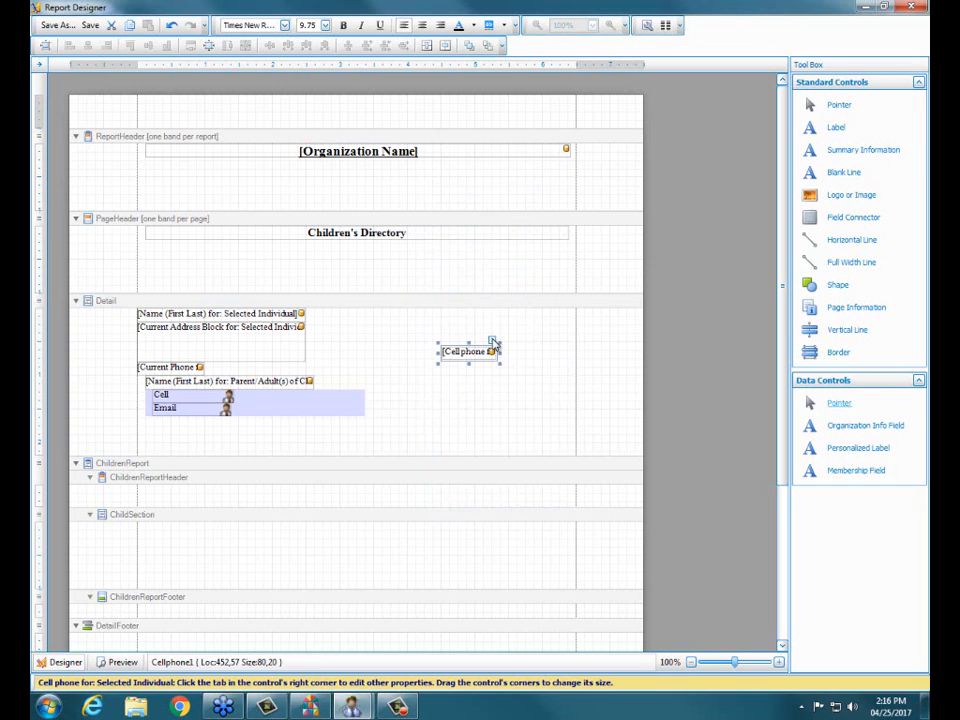
left_click(492, 342)
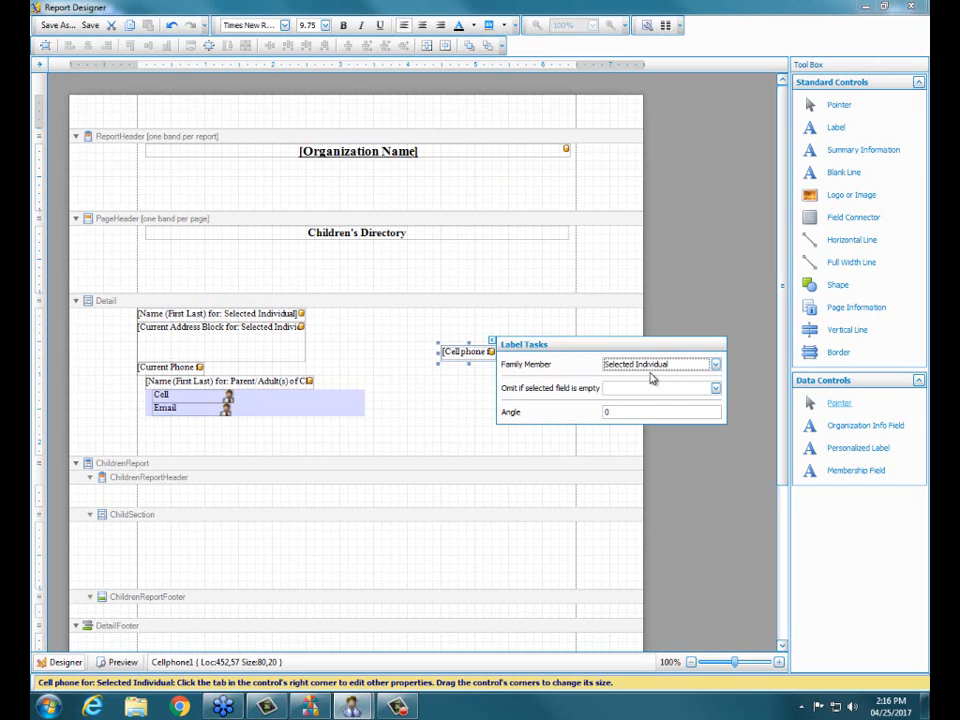
left_click(716, 365)
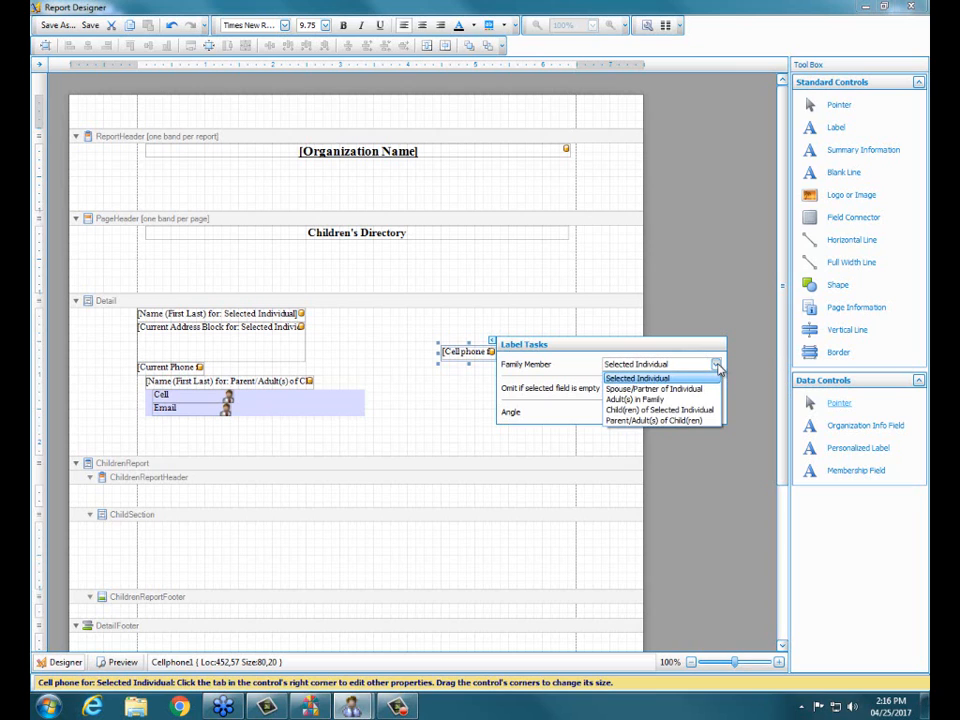
left_click(676, 421)
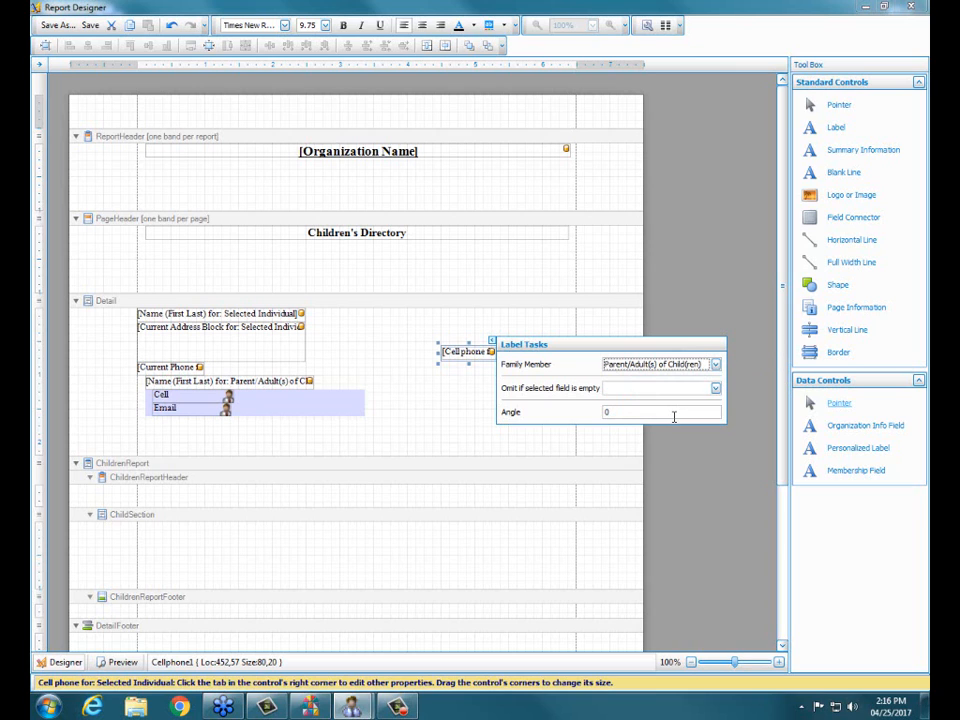
left_click(557, 325)
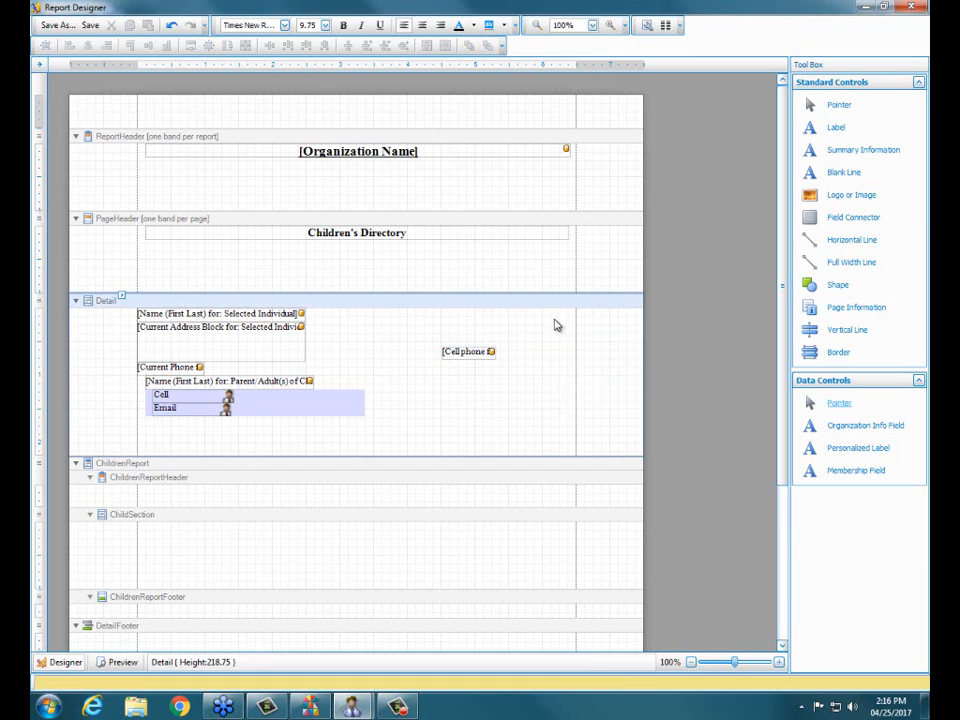
left_click_drag(470, 352, 309, 396)
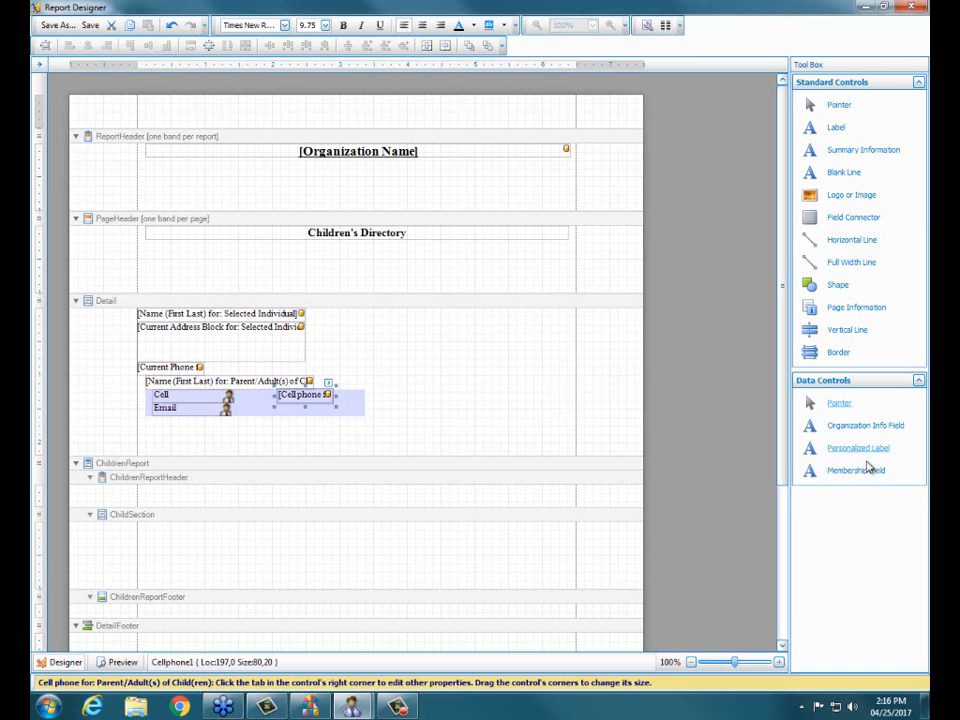
Step: Add an Email Address membership field from the Personal Information Fields to the Detail band and narrow it to a width of about 103
left_click_drag(870, 472, 505, 390)
scroll(568, 487, "down", 1)
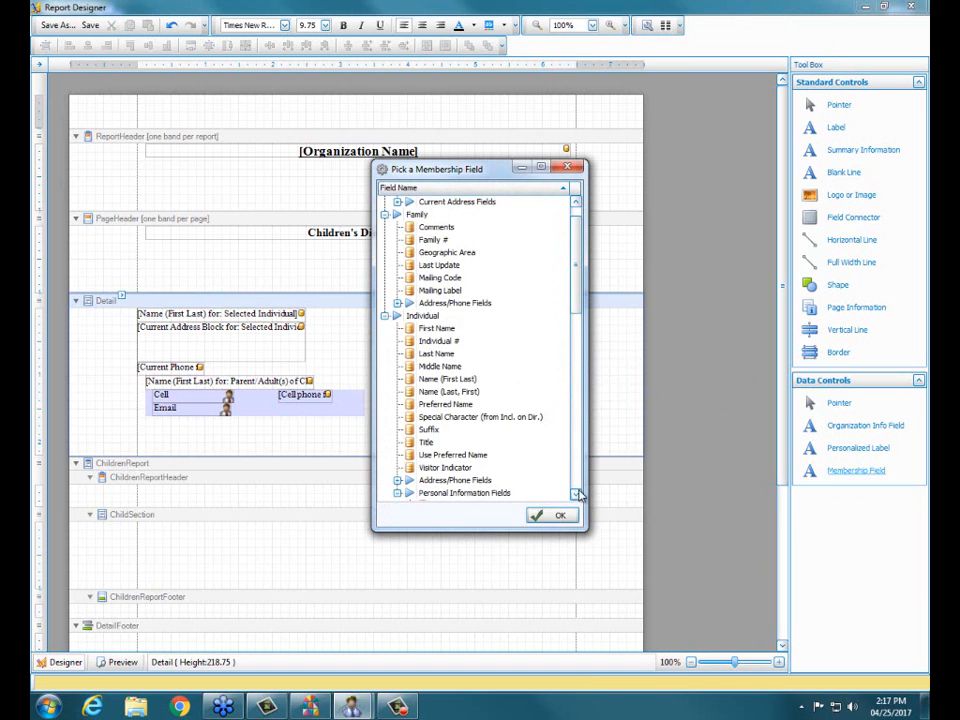
left_click(398, 493)
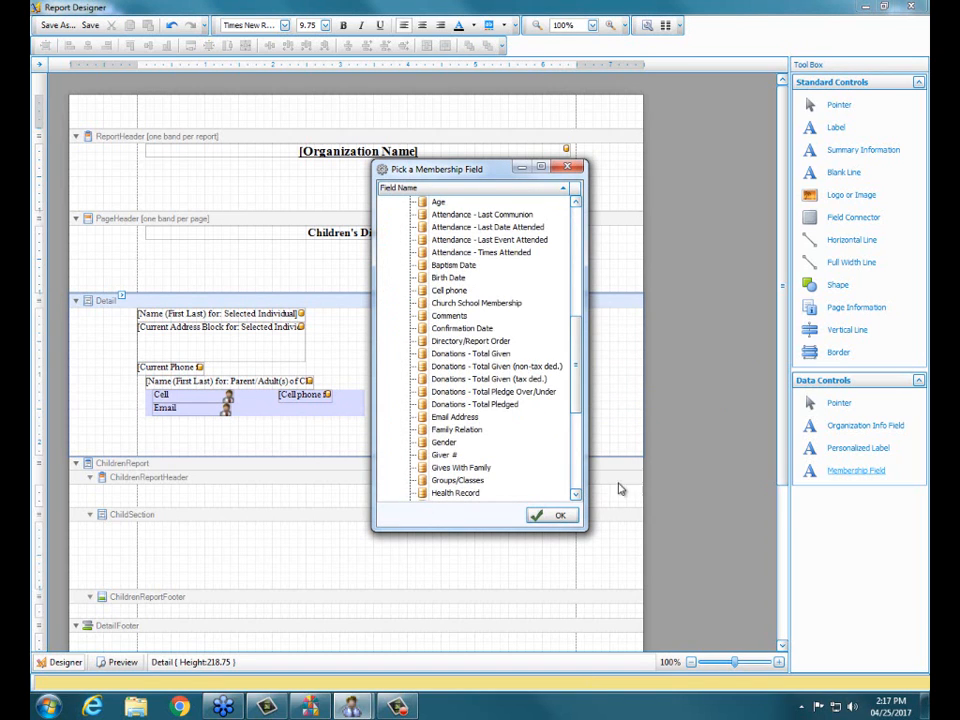
left_click(446, 417)
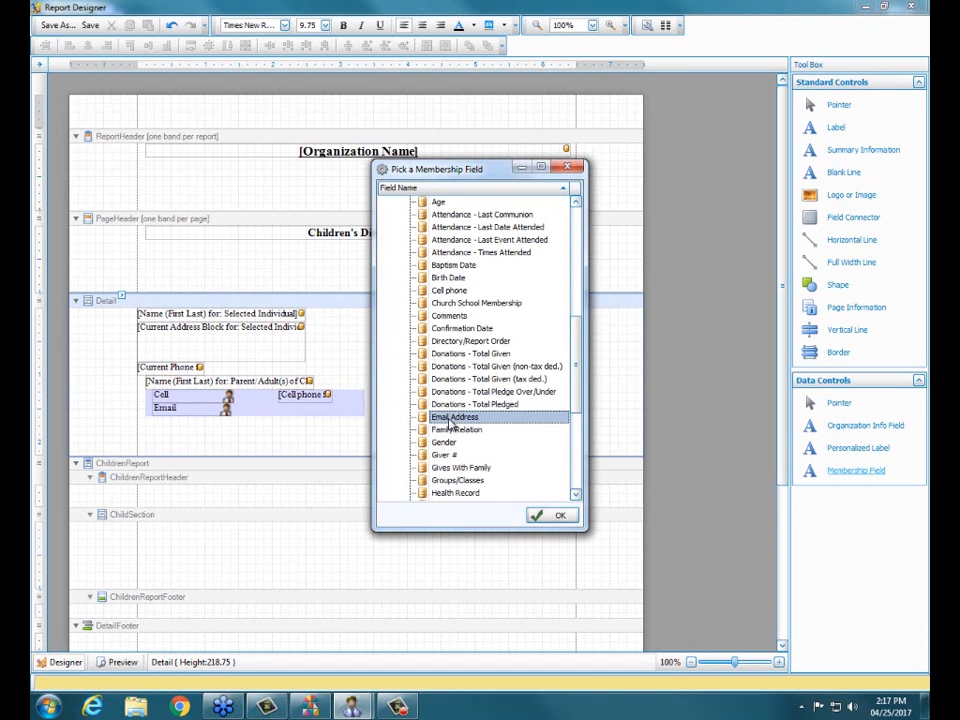
left_click(543, 516)
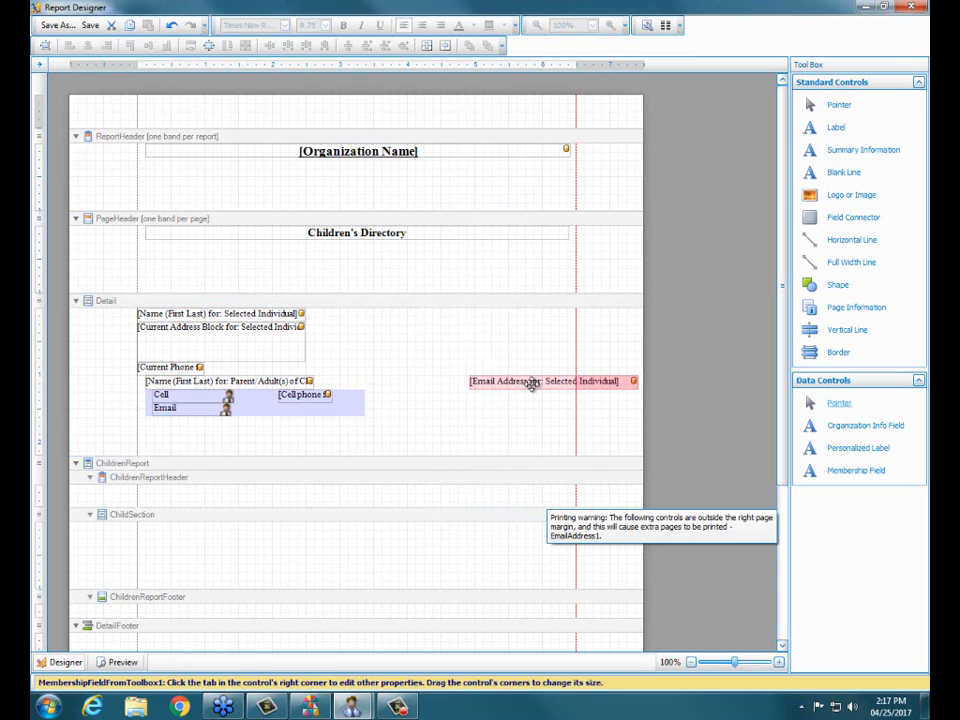
left_click(500, 380)
left_click_drag(498, 379, 482, 368)
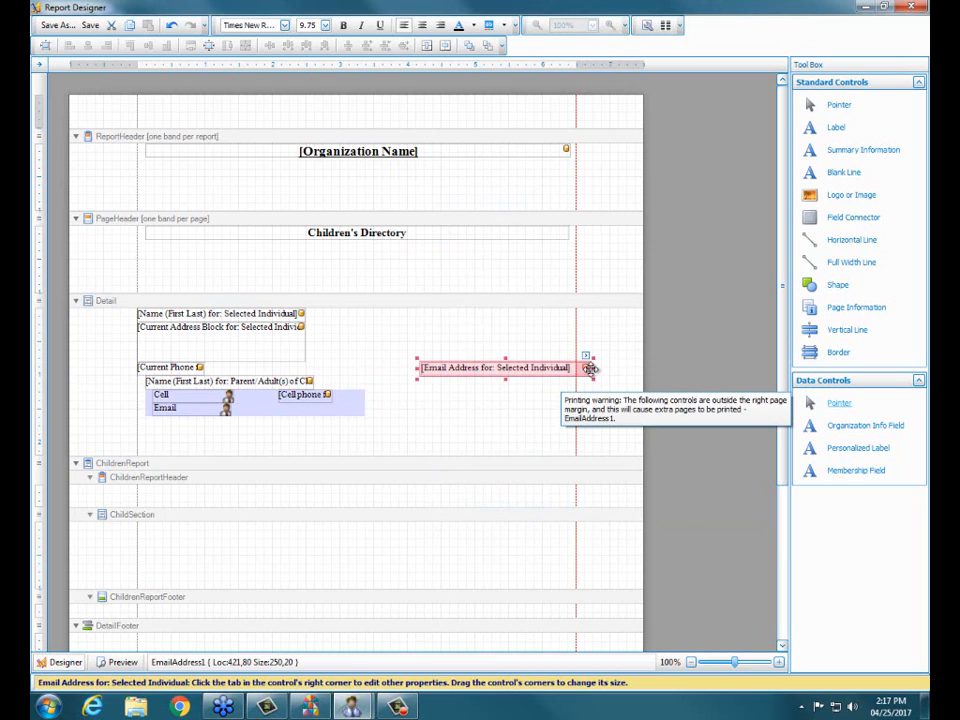
left_click_drag(593, 369, 494, 369)
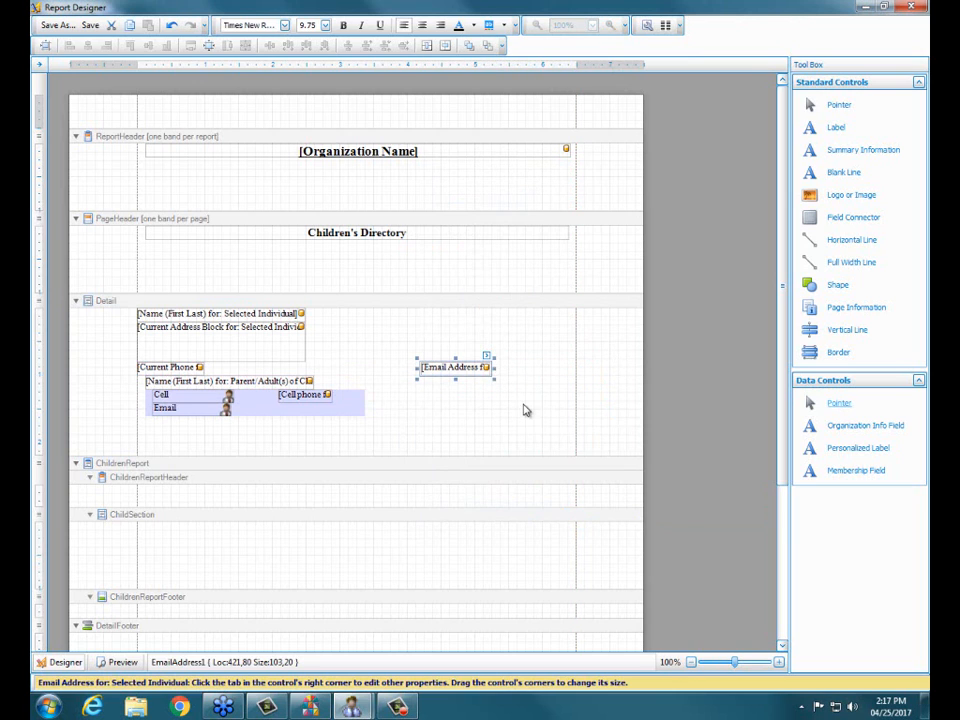
Step: Assign the Email Address field to Parent/Adult(s) of Child(ren) and place it on the second field connector, directly below the Cell phone field
left_click(487, 357)
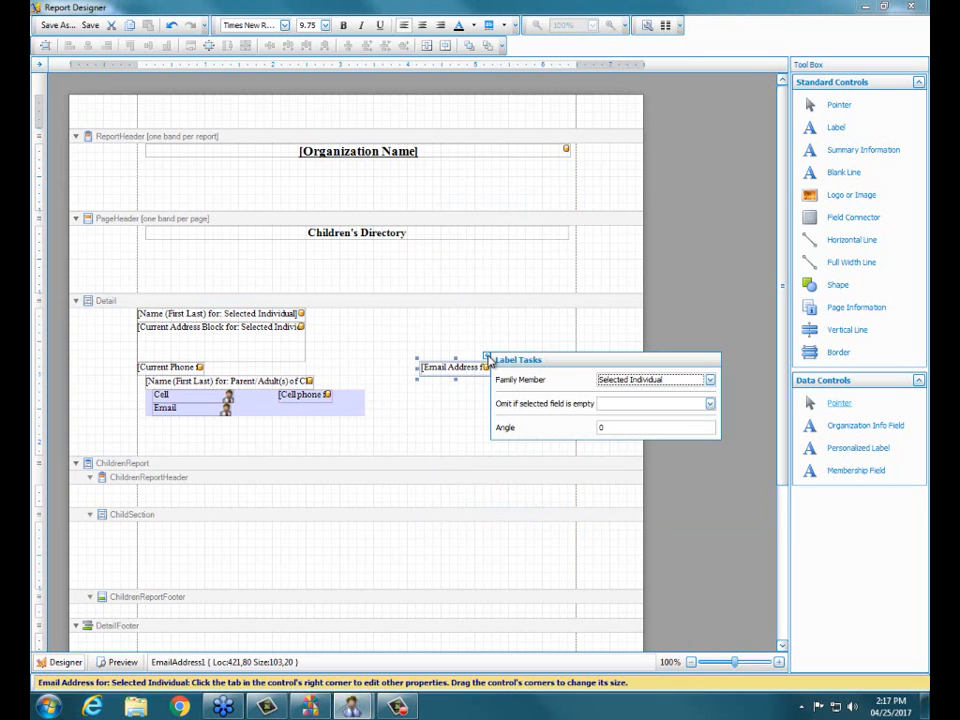
left_click(710, 381)
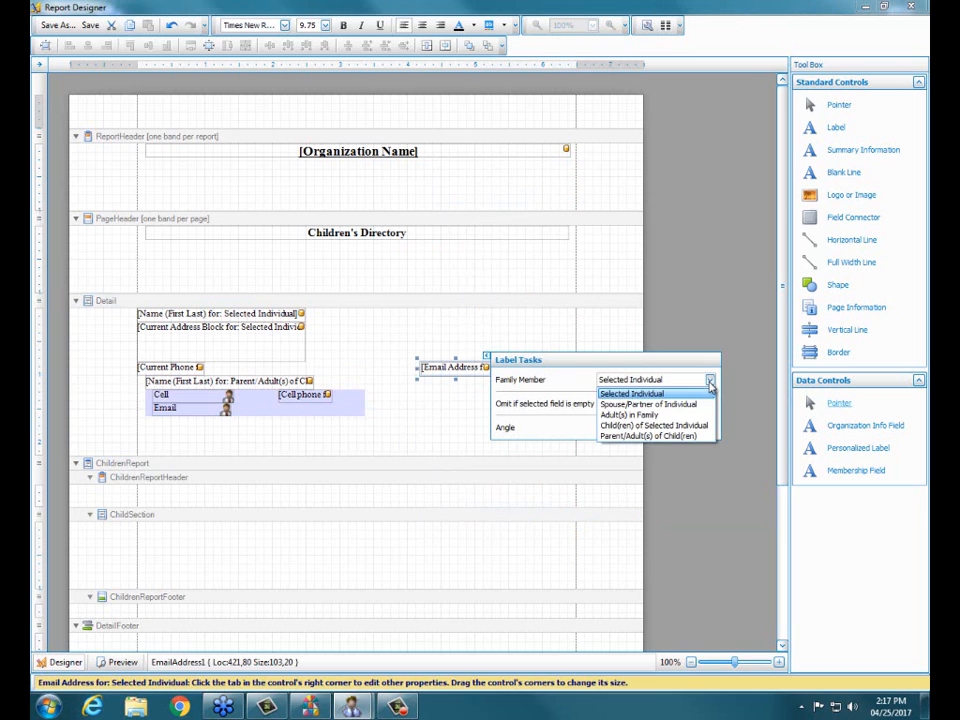
left_click(688, 436)
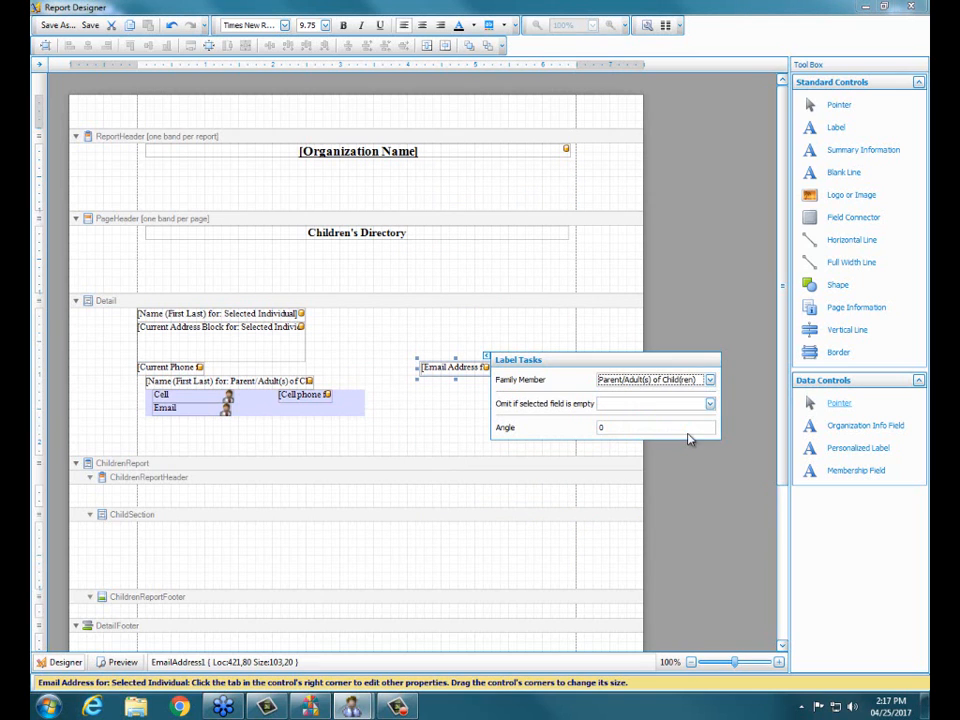
left_click(510, 328)
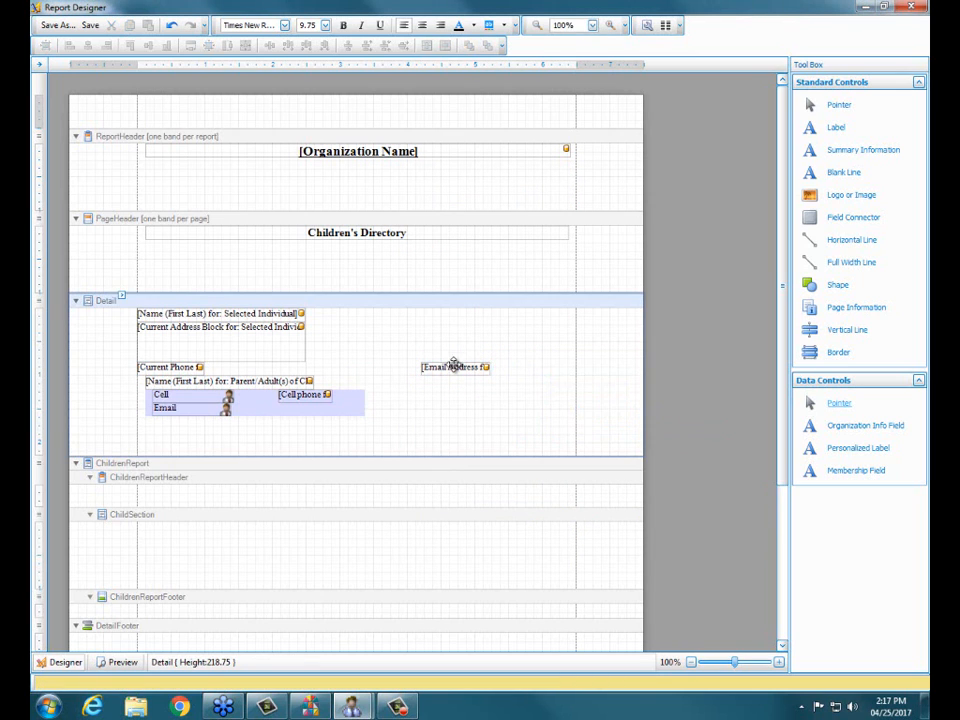
left_click_drag(454, 366, 314, 414)
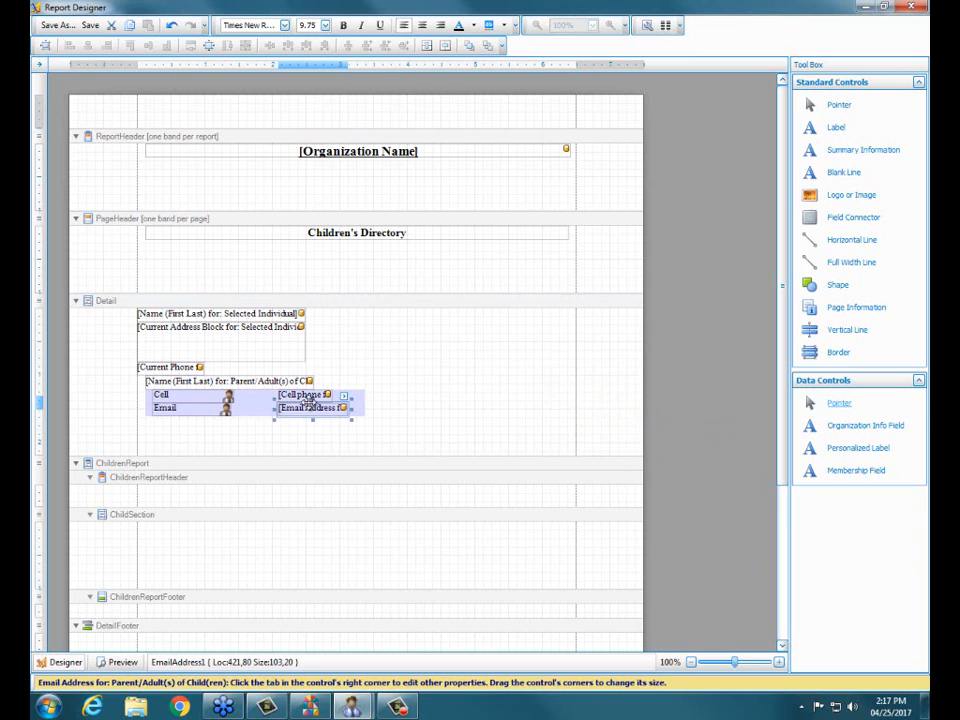
Step: Set the Cell label to be omitted if the Cell phone for Parent/Adult(s) of Child(ren) field is empty
left_click(199, 395)
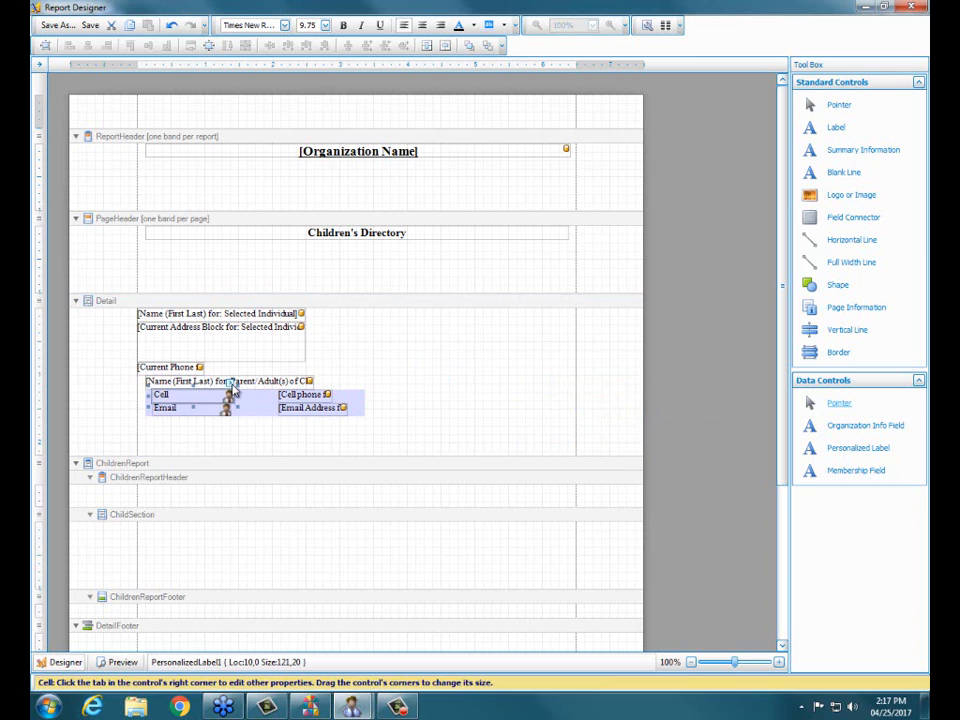
left_click(230, 384)
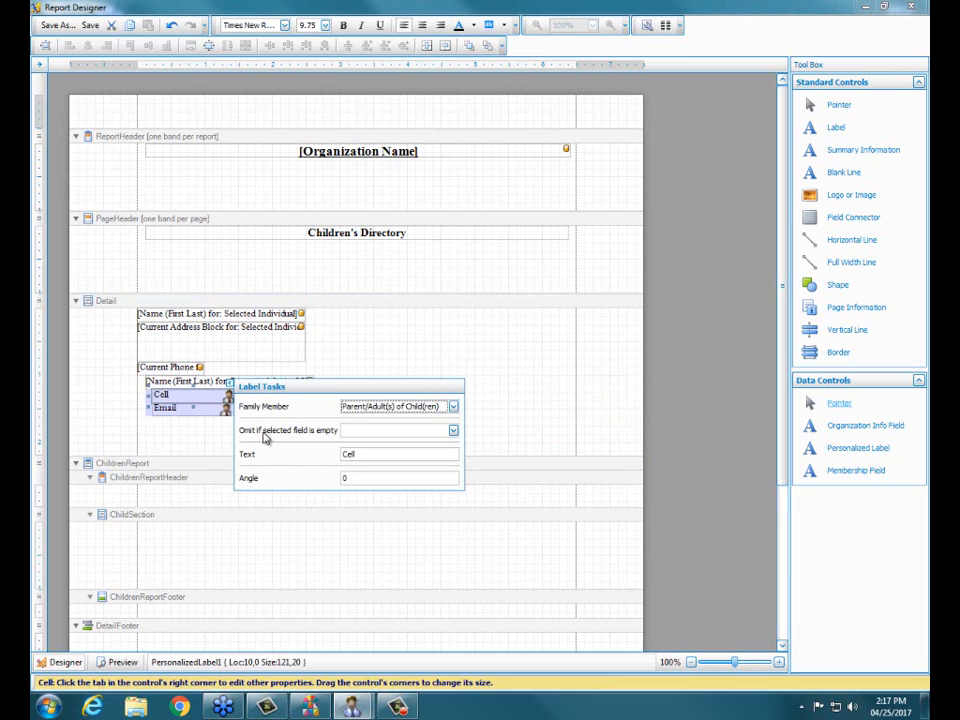
left_click(453, 431)
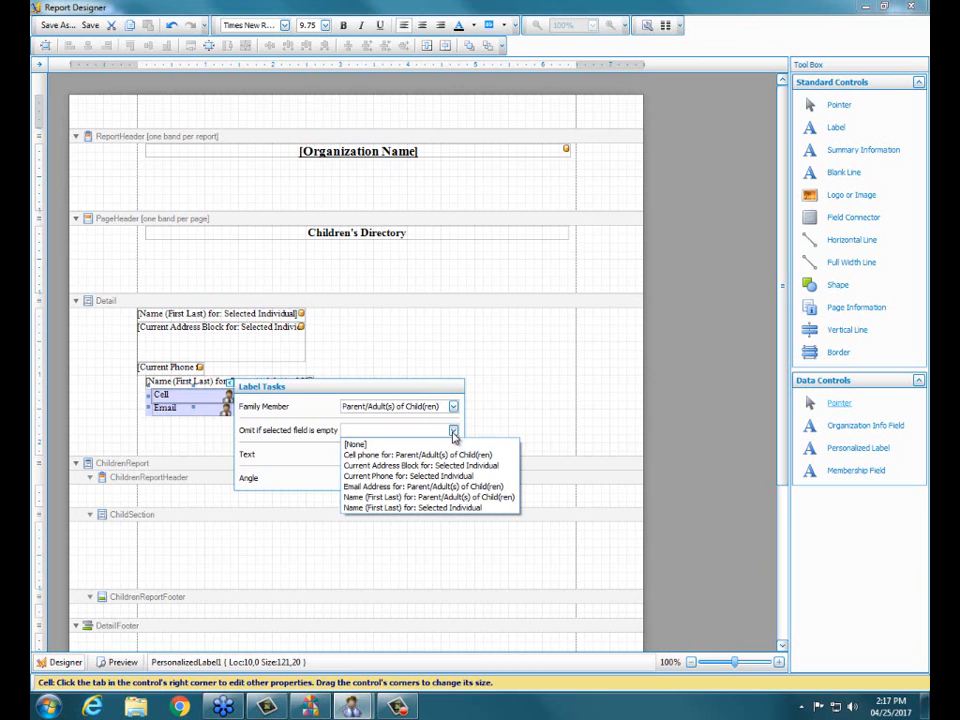
left_click(408, 456)
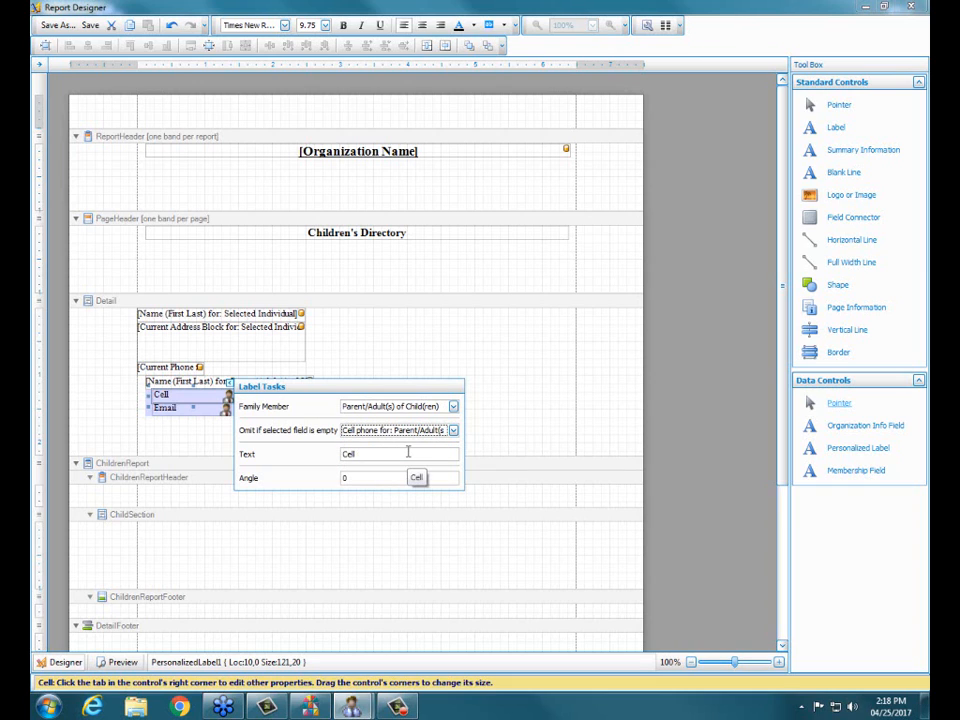
left_click(404, 361)
Step: Set the Email label to be omitted if the Email Address for Parent/Adult(s) of Child(ren) field is empty
left_click(192, 409)
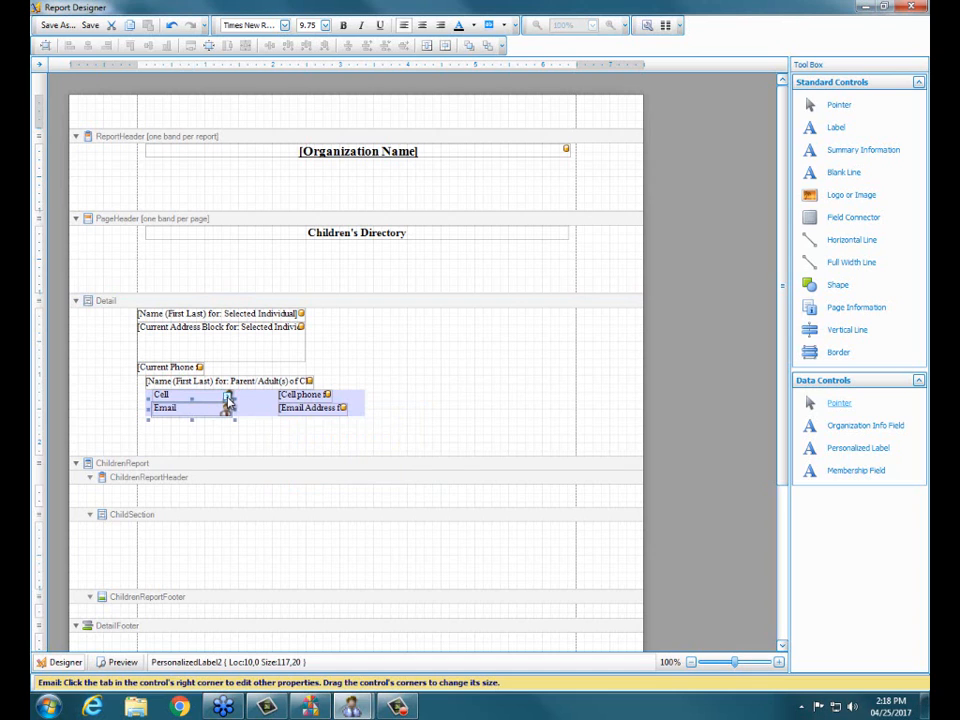
left_click(228, 398)
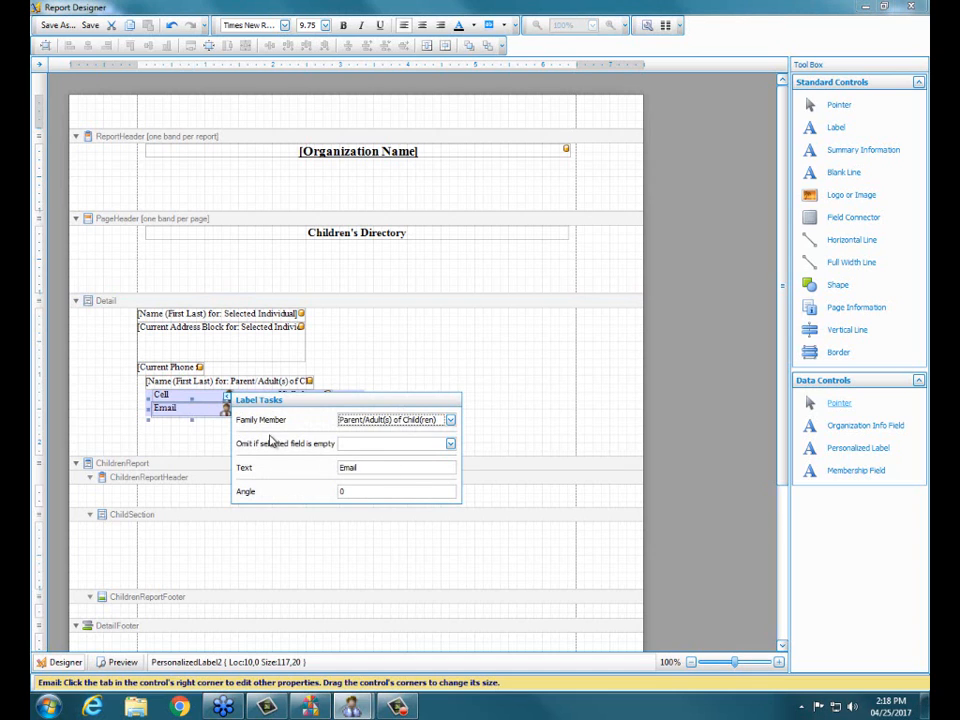
left_click(450, 443)
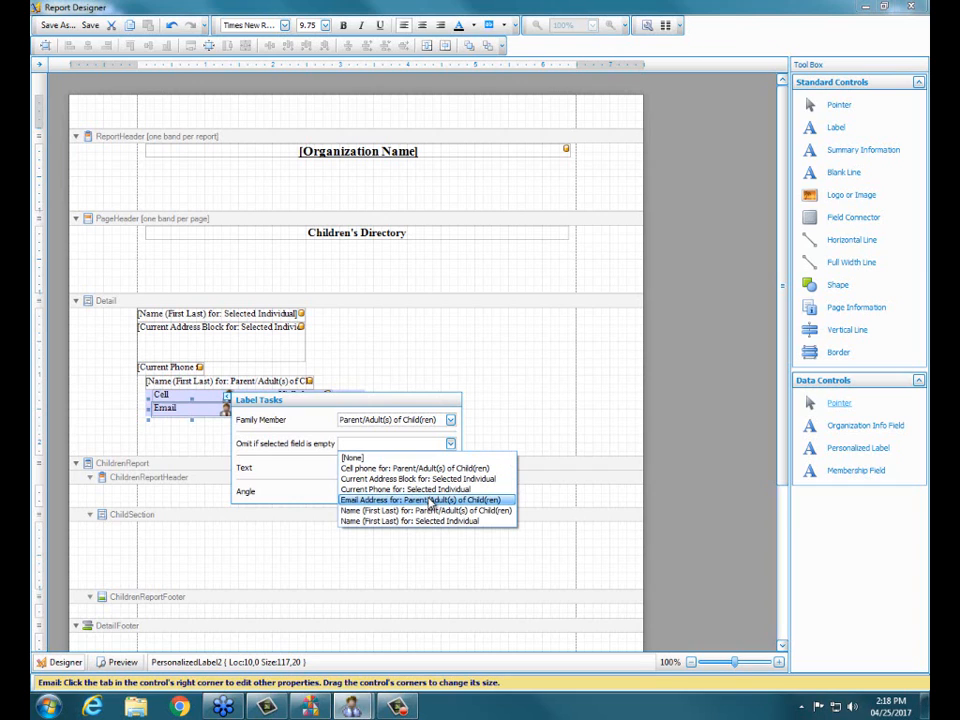
left_click(430, 500)
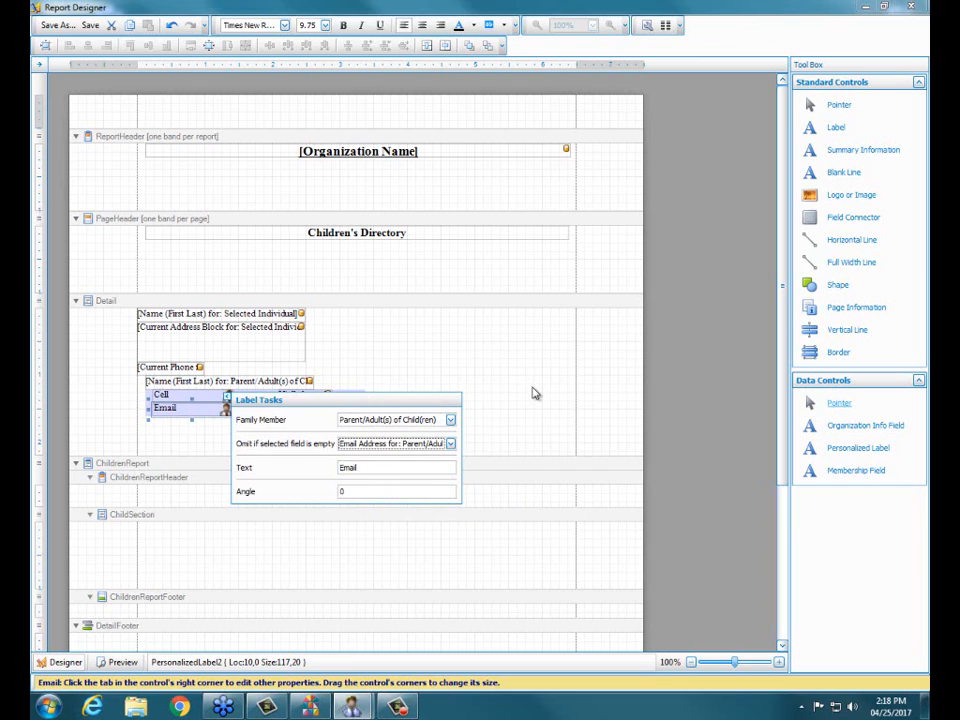
left_click(443, 345)
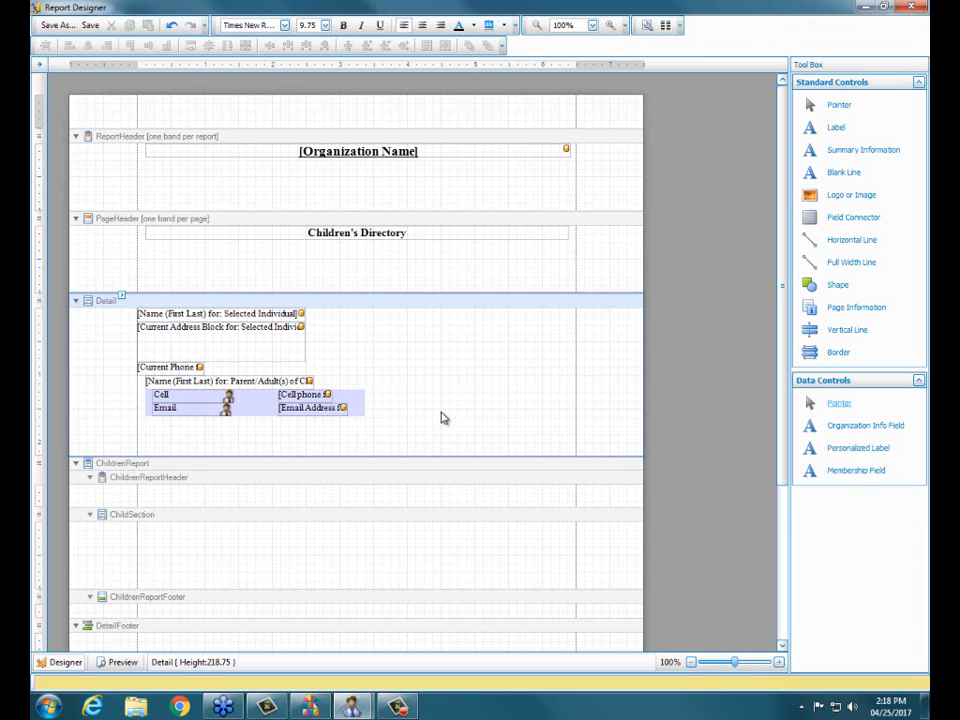
Step: Make the Name (First Last) field for the Selected Individual bold in the Detail band
left_click(216, 313)
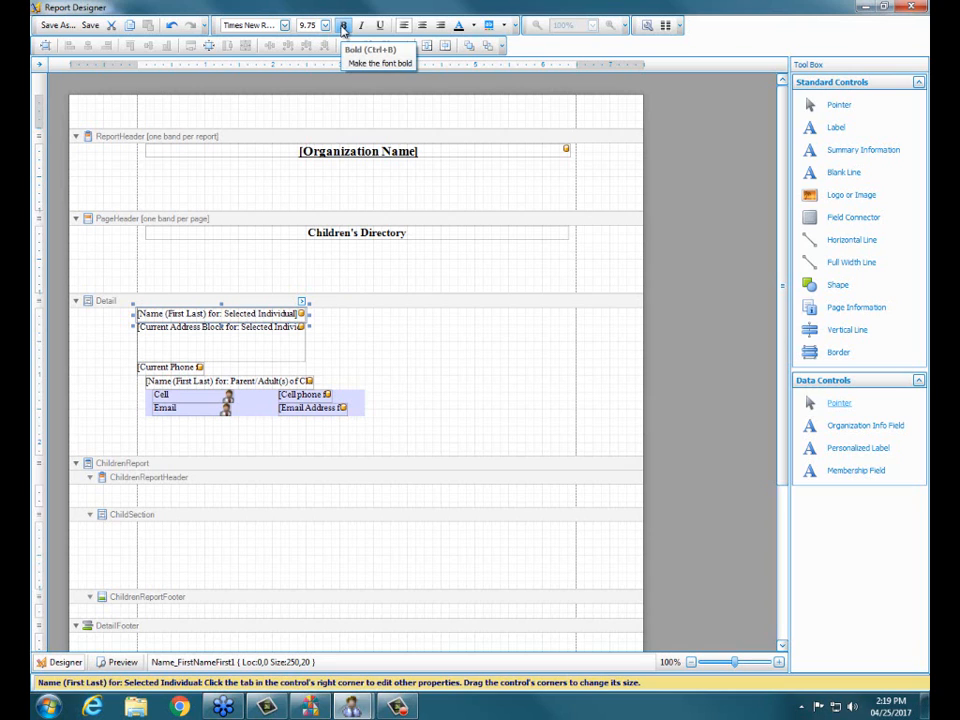
left_click(343, 27)
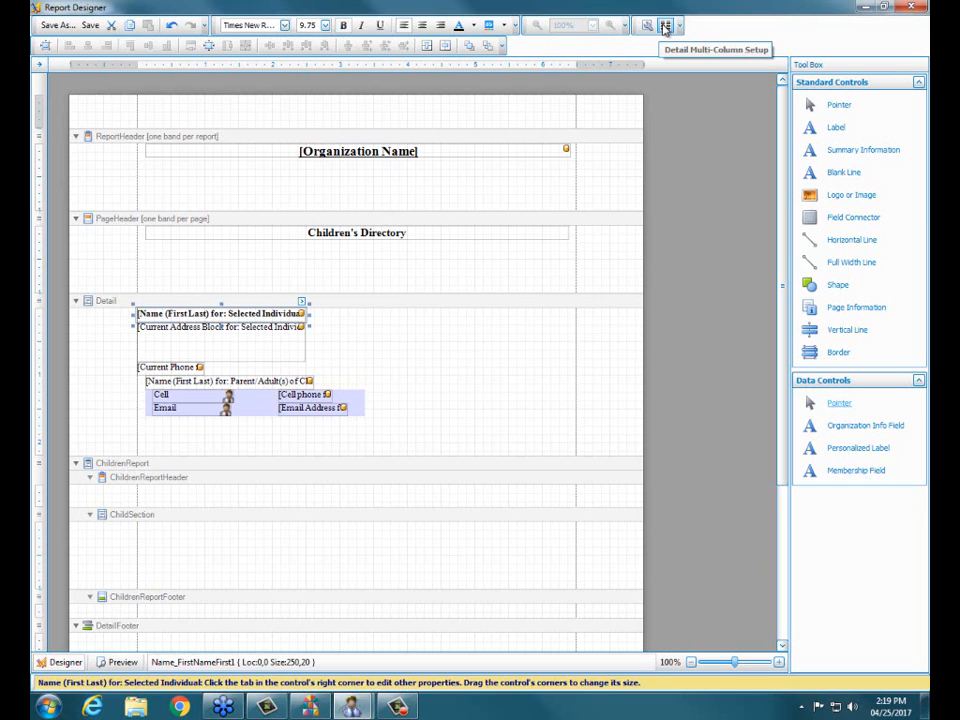
Step: Set up the Detail band to print in 2 columns, running down then across
left_click(665, 28)
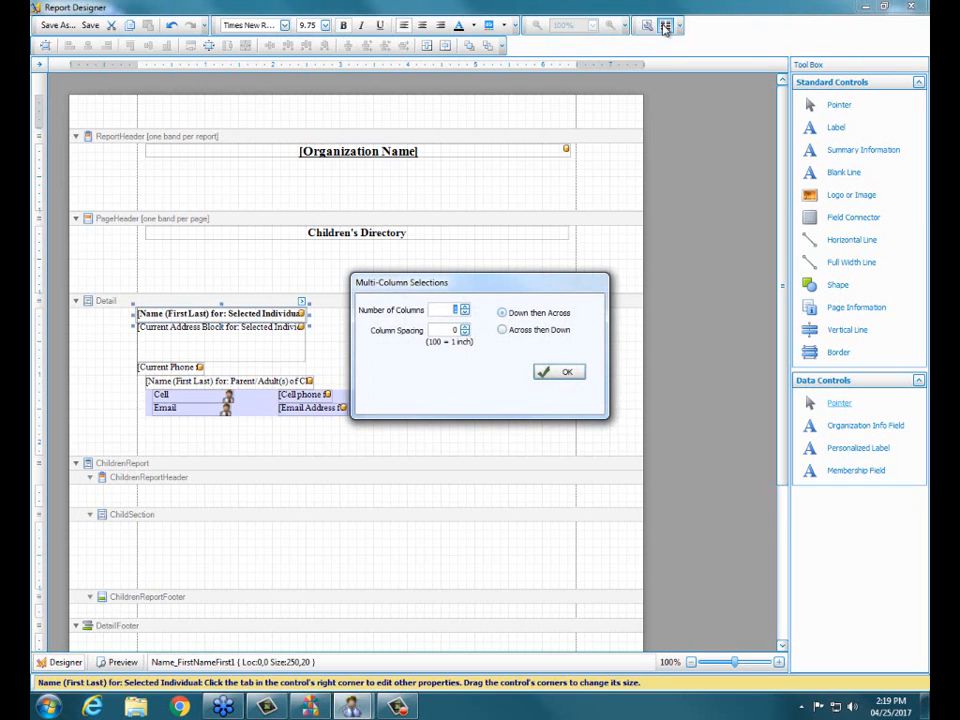
left_click(465, 310)
left_click(547, 380)
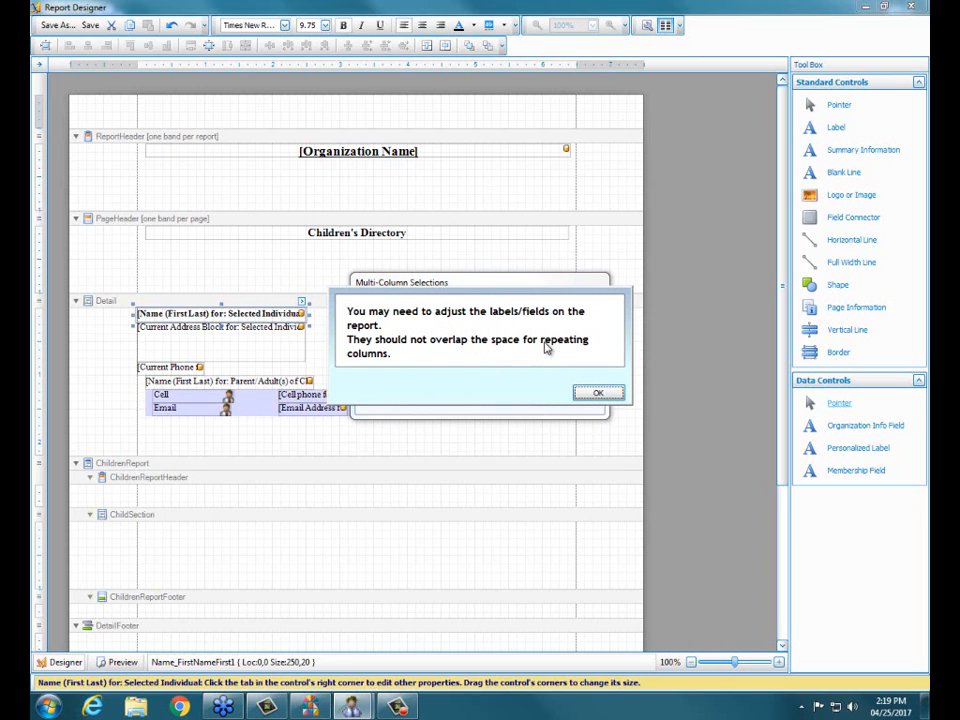
left_click(597, 395)
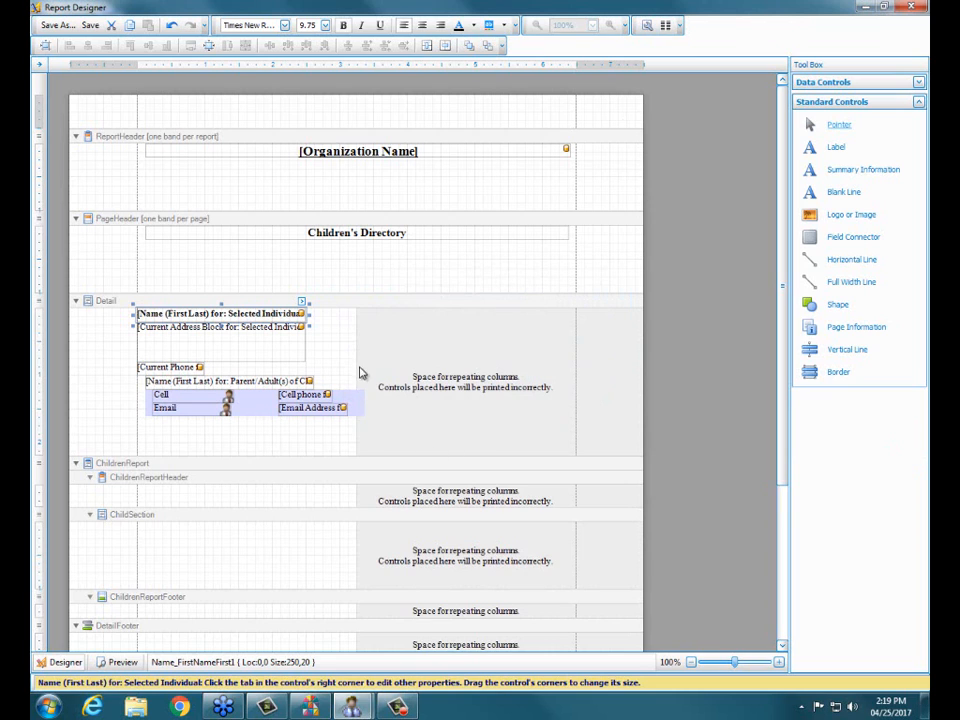
Step: Narrow the Cell and Email field connectors to a width of 300 so they stay clear of the repeating-column space
left_click(360, 401)
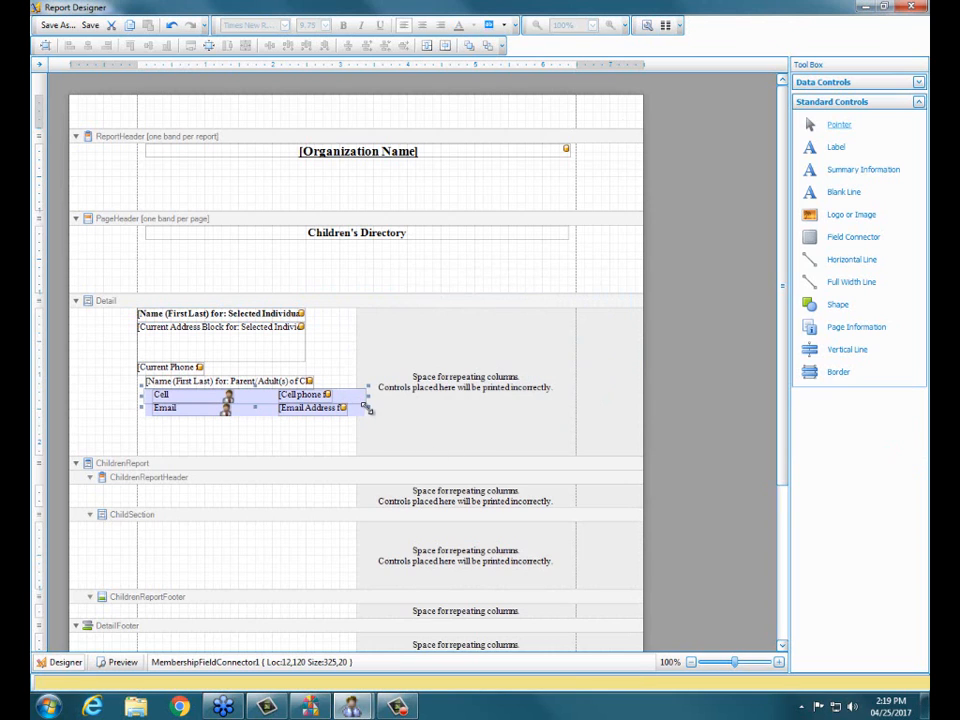
mouse_move(368, 397)
left_mouse_down()
mouse_move(352, 398)
mouse_move(364, 410)
mouse_move(356, 410)
left_mouse_up()
left_click(361, 417)
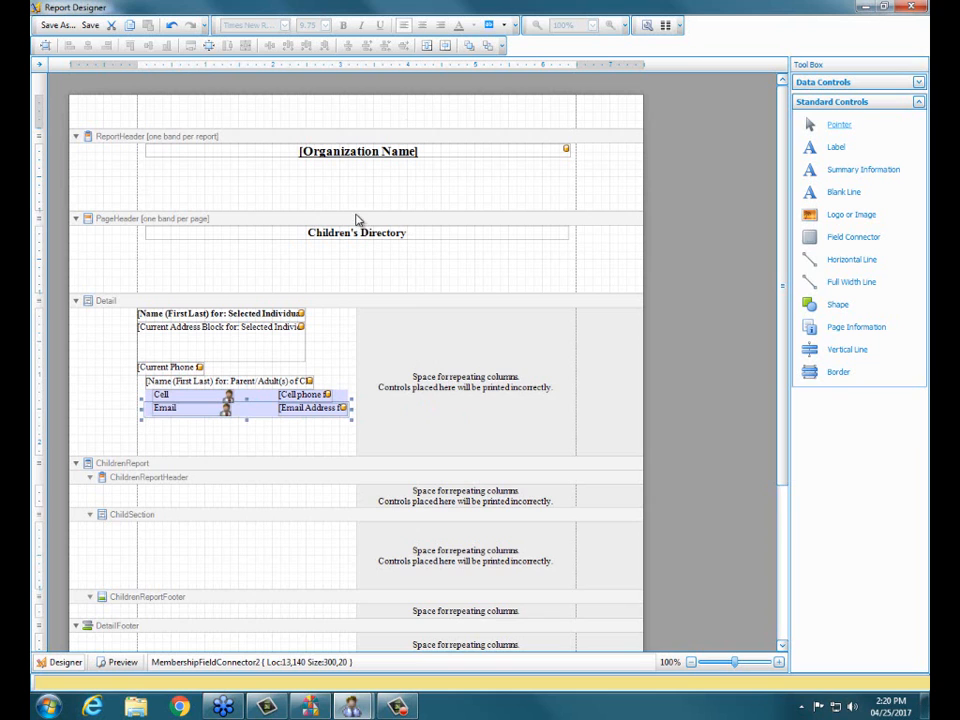
Step: Reduce the heights of the ReportHeader, PageHeader and Detail bands to remove the empty space below their contents
left_click_drag(354, 208, 356, 169)
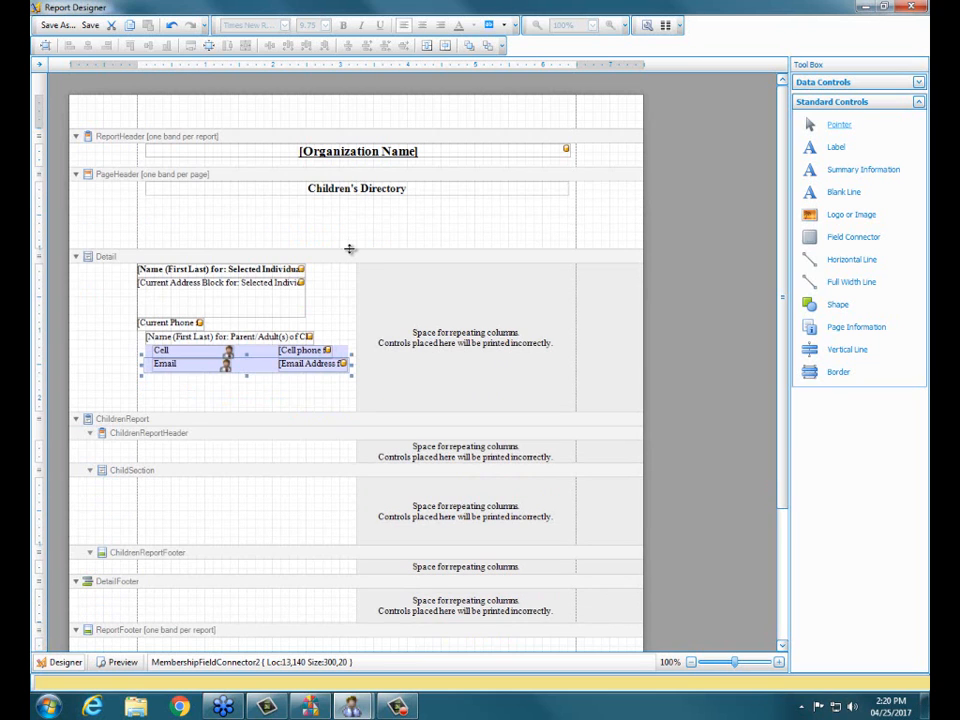
left_click_drag(351, 249, 356, 207)
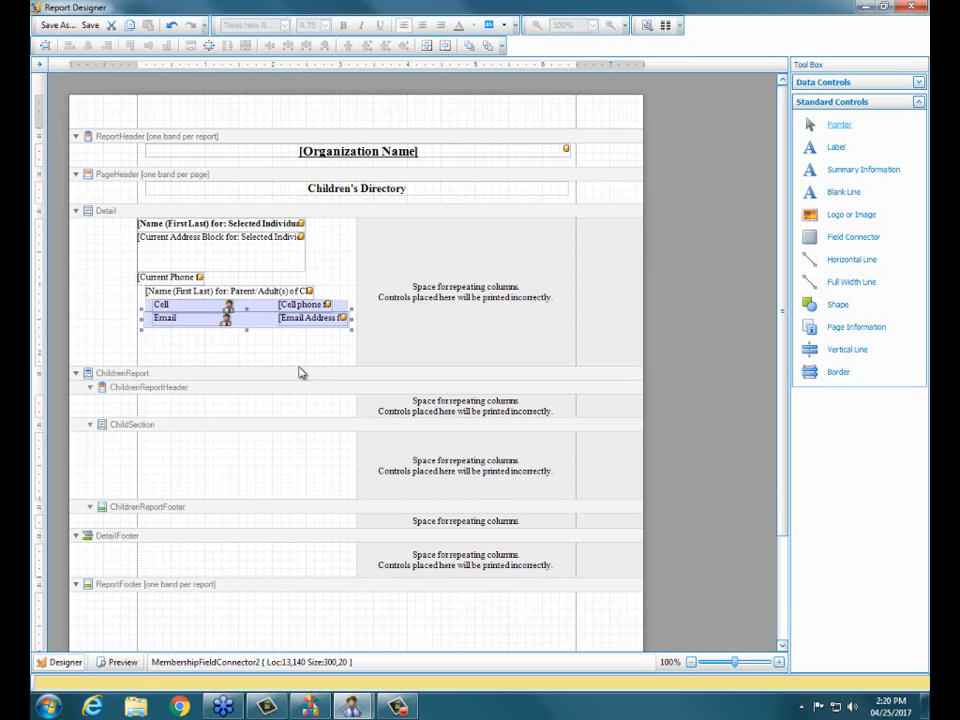
left_click_drag(298, 366, 293, 343)
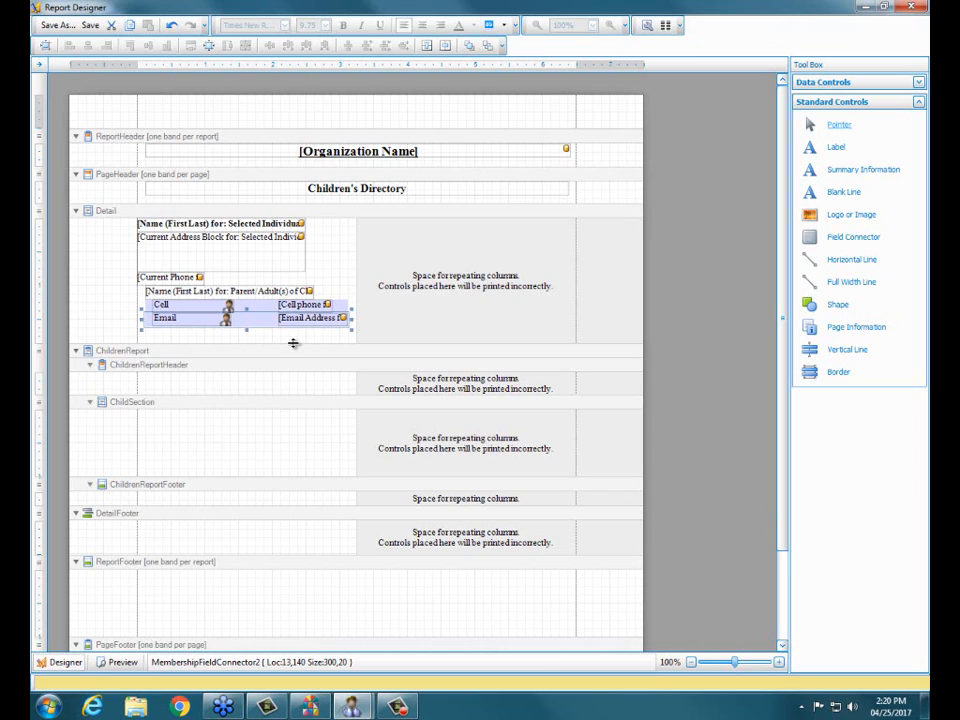
Step: Save the layout under the name Children's Directory and close the report designer
left_click(57, 25)
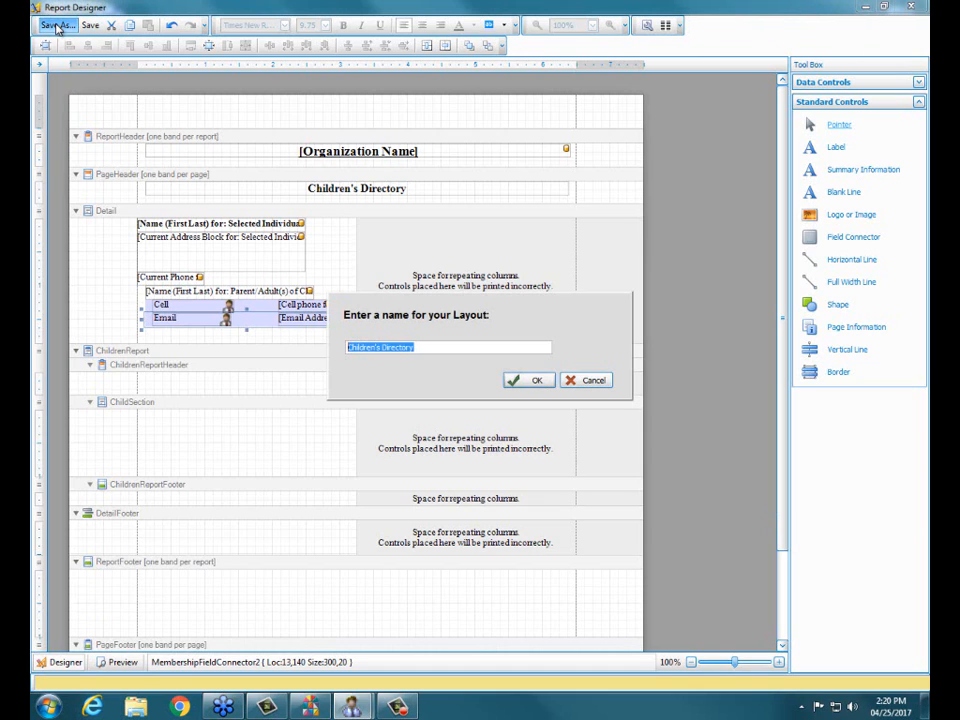
left_click(531, 380)
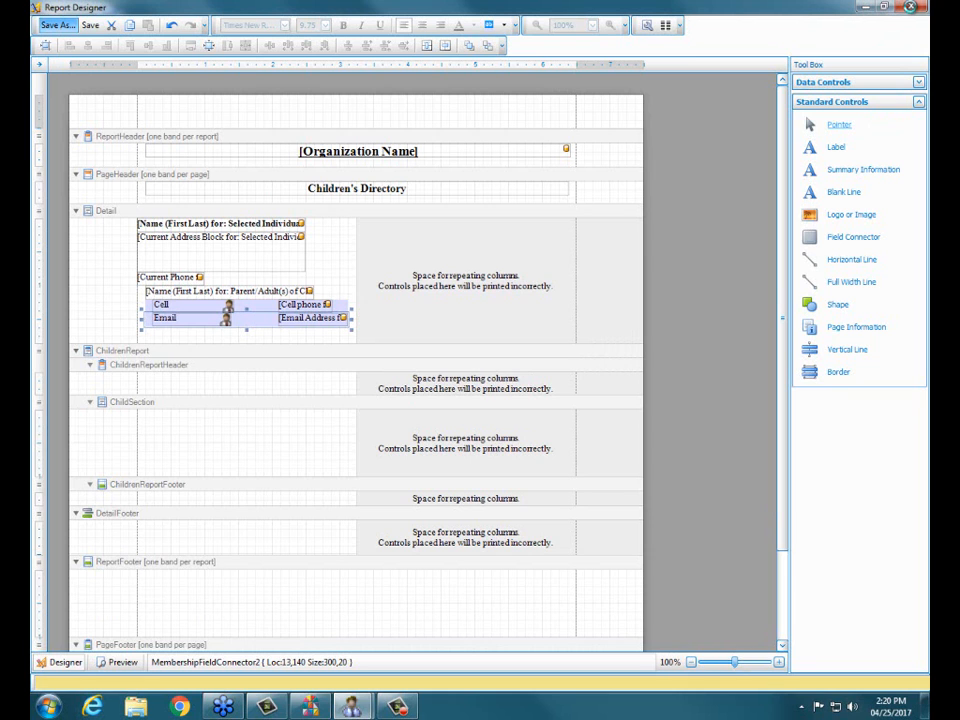
left_click(910, 6)
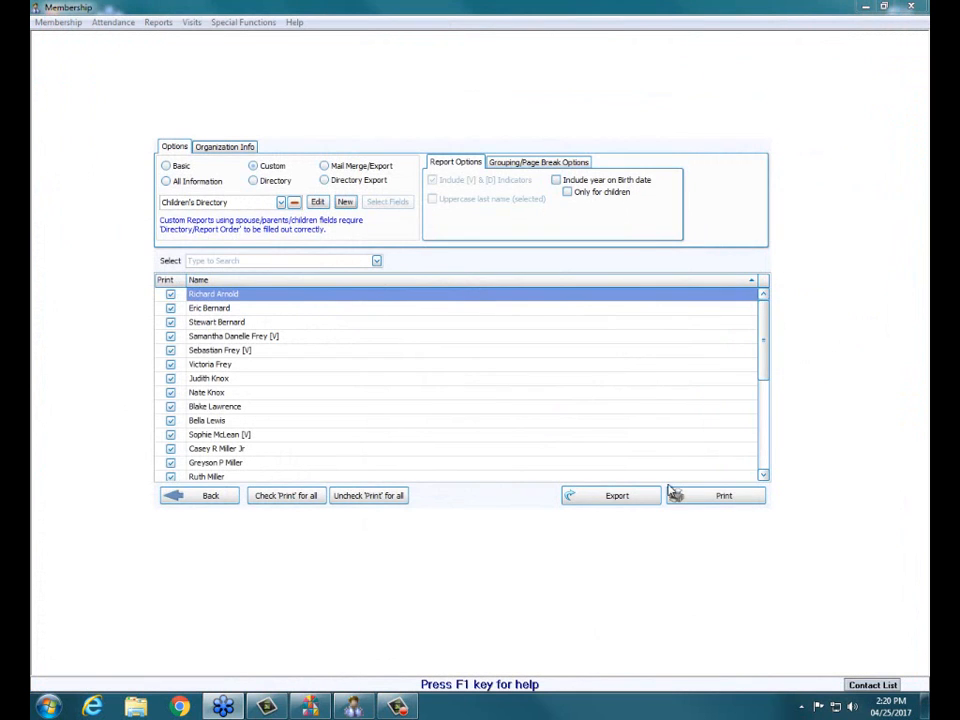
Step: Preview the two-column Children's Directory for the selected children, check its first page, and close the preview
left_click(706, 498)
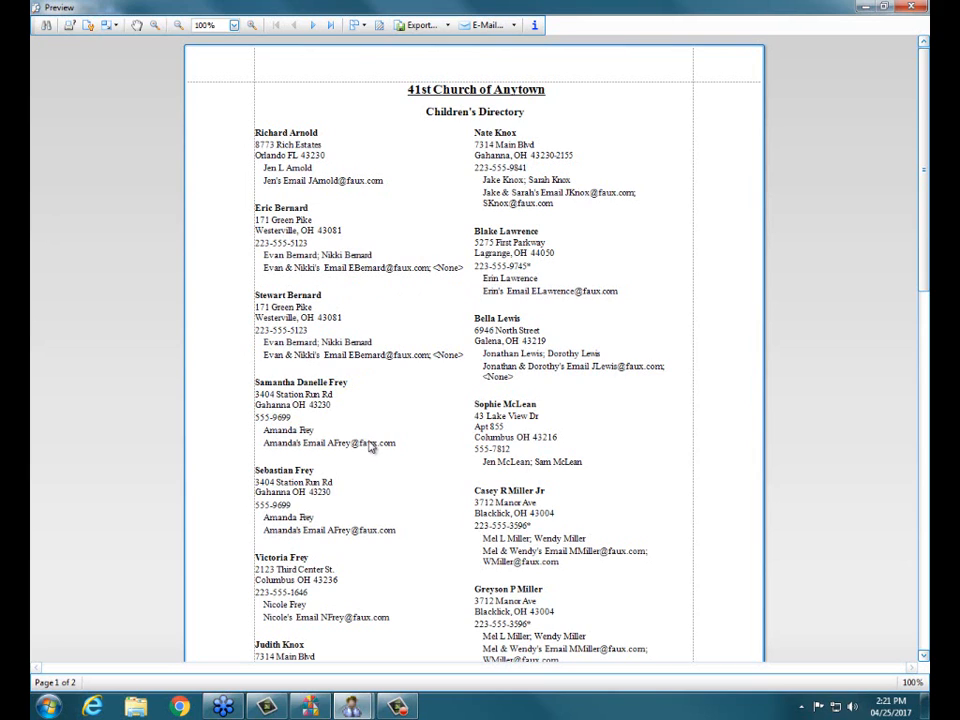
scroll(370, 446, "down", 3)
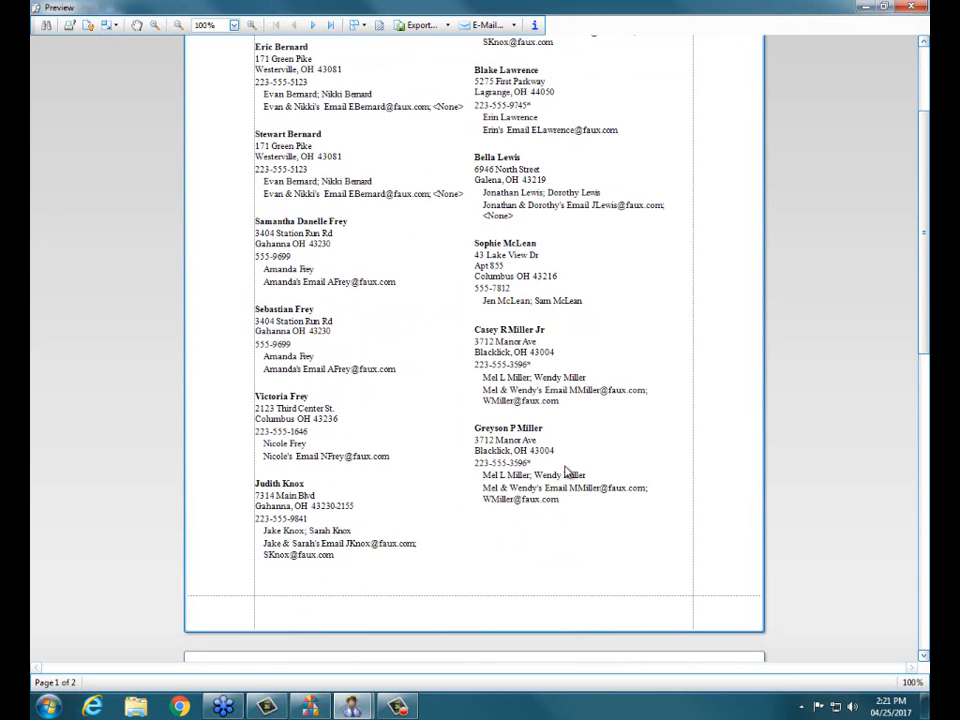
scroll(566, 472, "up", 3)
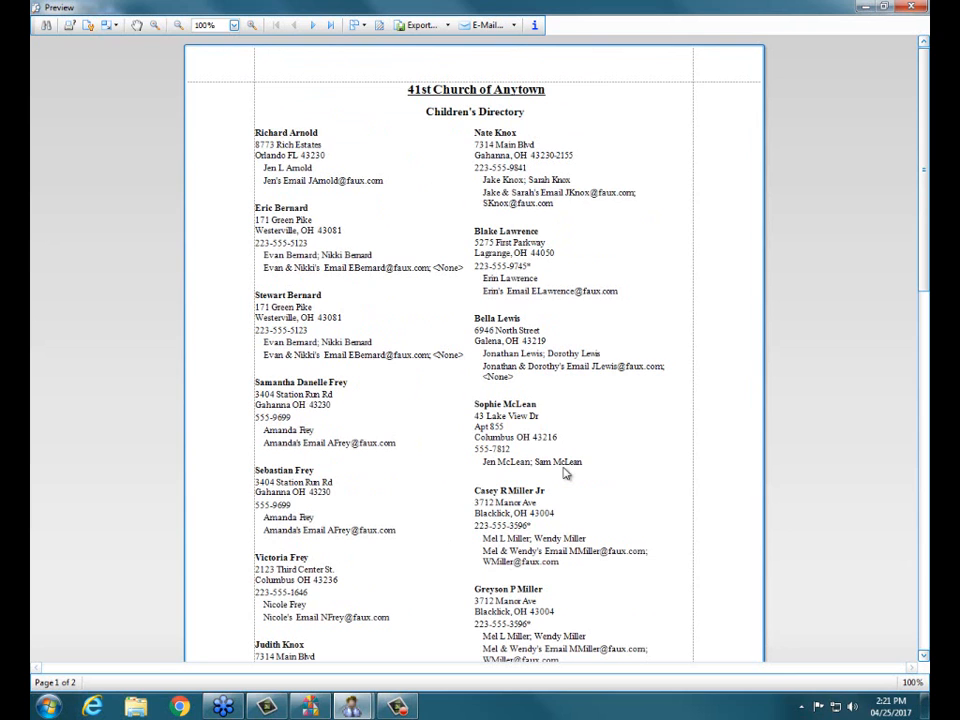
left_click(910, 9)
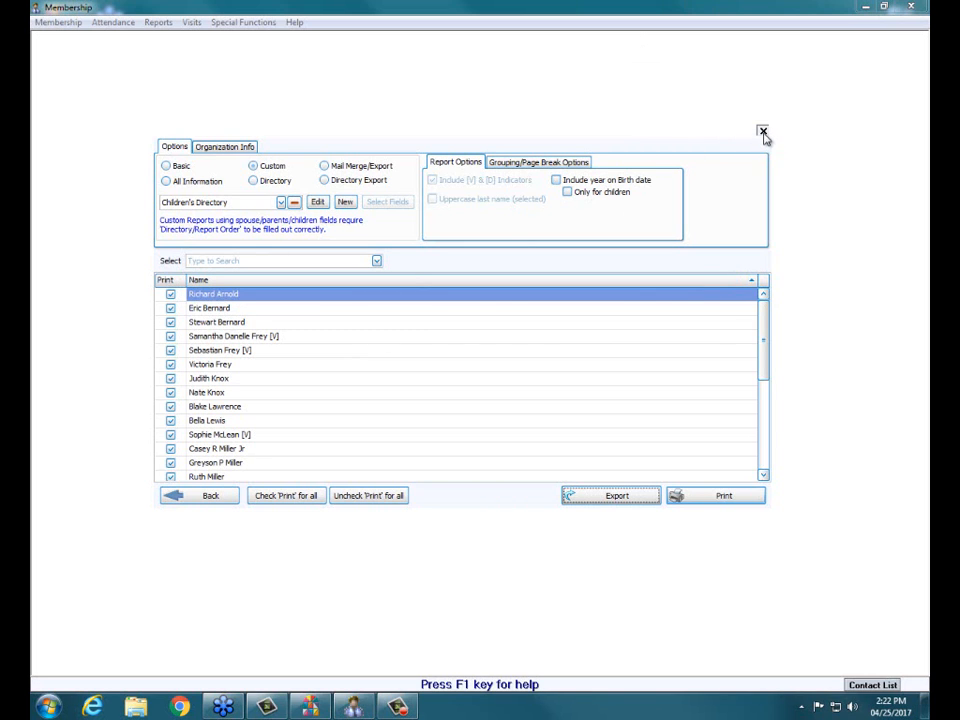
Step: Leave the report options and find the first listed child's member record by name in Members
left_click(763, 131)
left_click(286, 424)
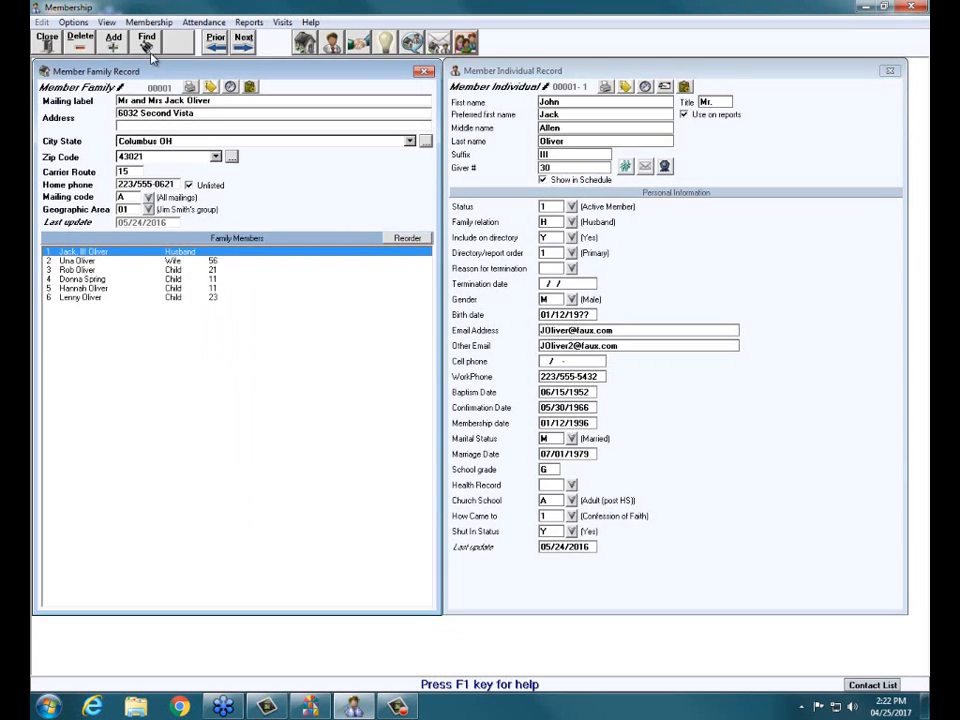
left_click(148, 42)
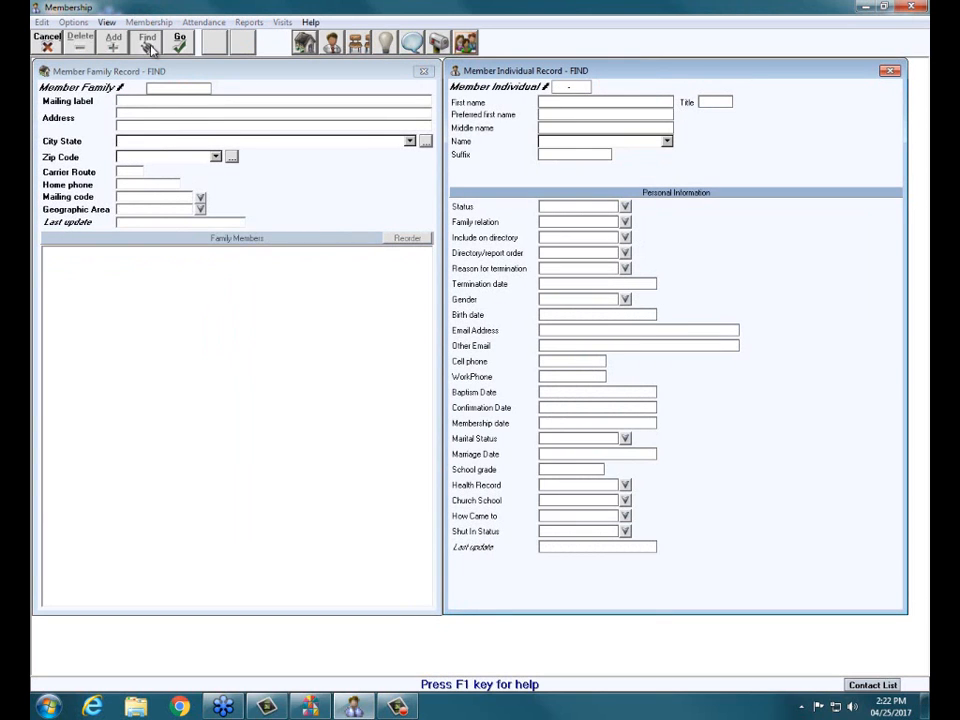
type("arnold")
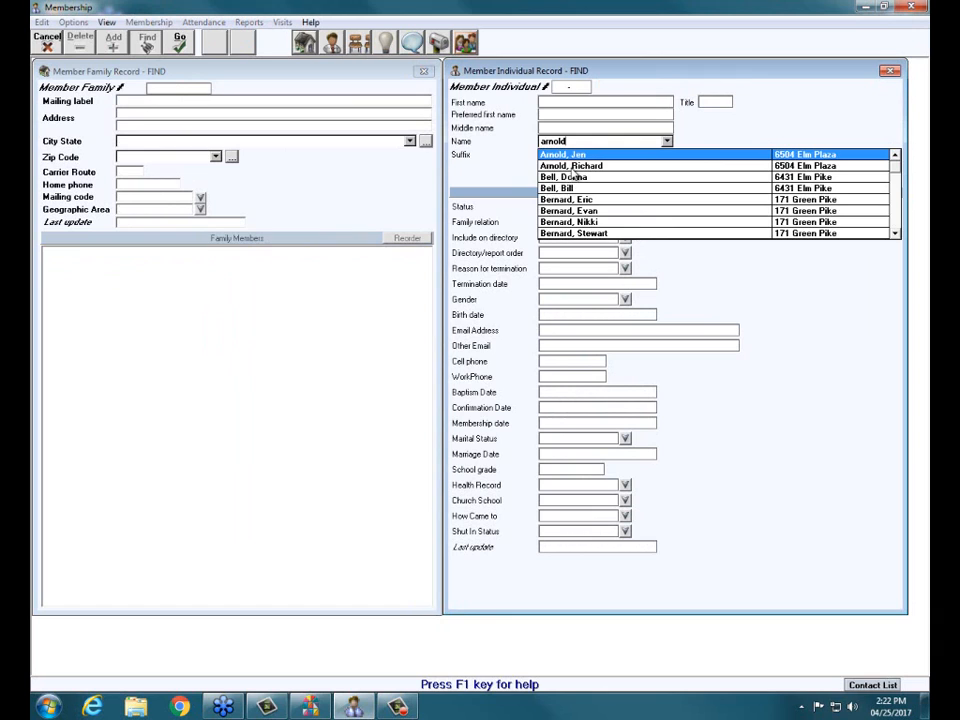
left_click(570, 167)
left_click(175, 38)
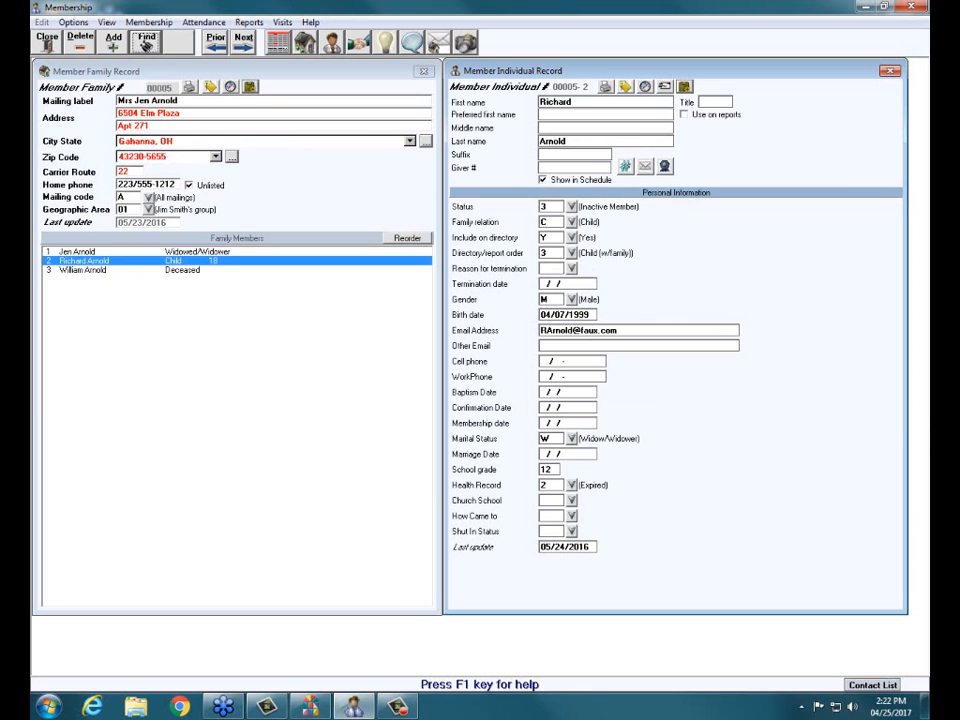
Step: Examine the Include on directory and Directory/report order settings in the child's individual record, and close the record
left_click(146, 40)
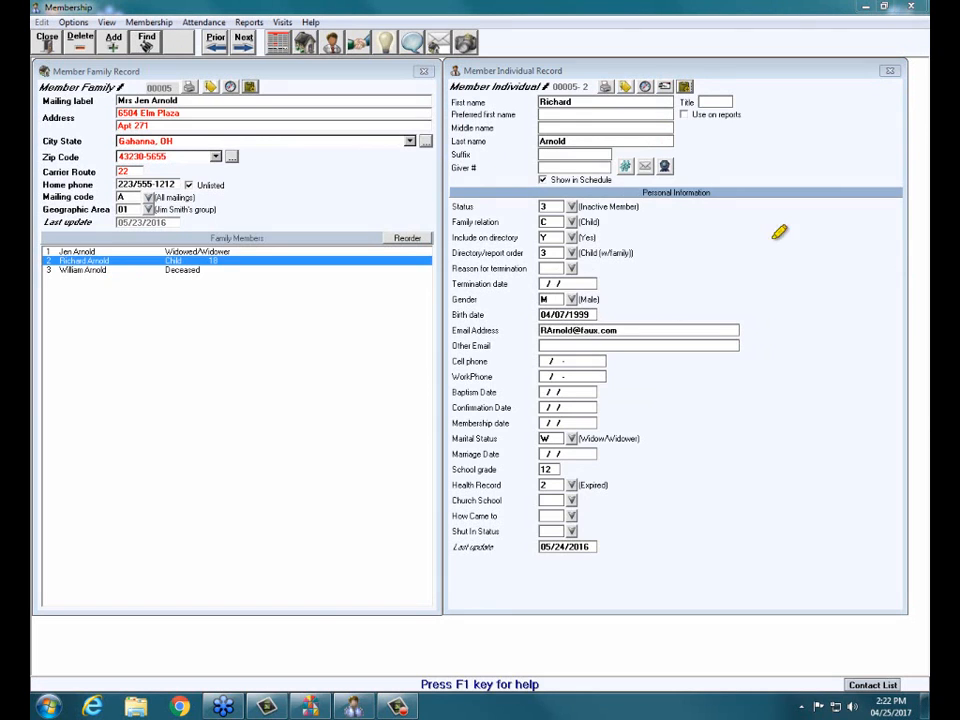
mouse_move(650, 240)
left_mouse_down()
mouse_move(583, 221)
mouse_move(428, 250)
mouse_move(695, 251)
left_mouse_up()
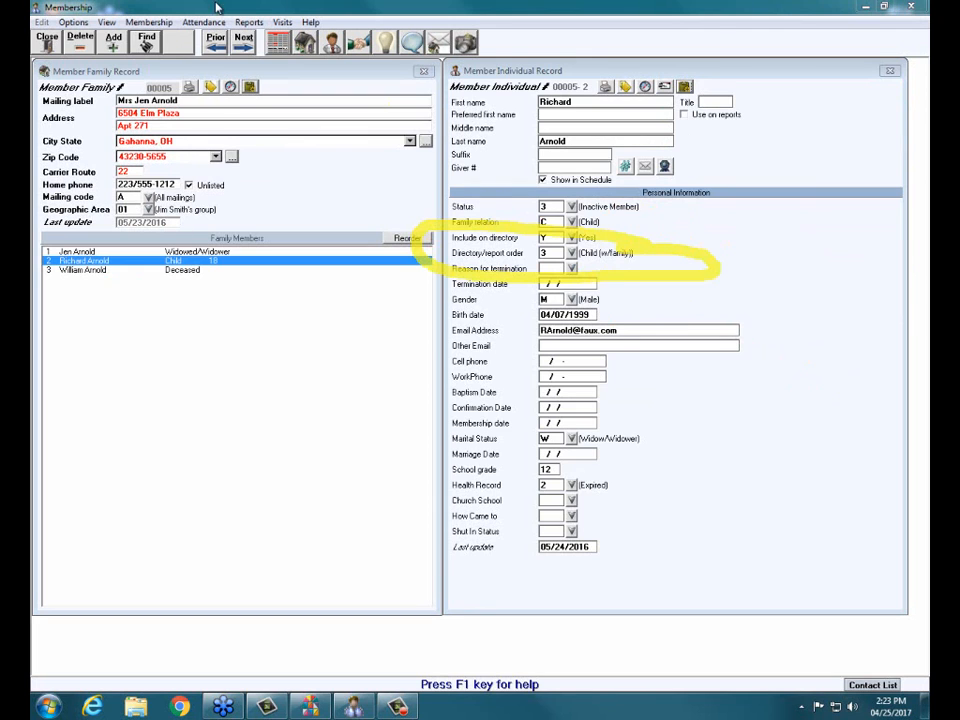
left_click(40, 36)
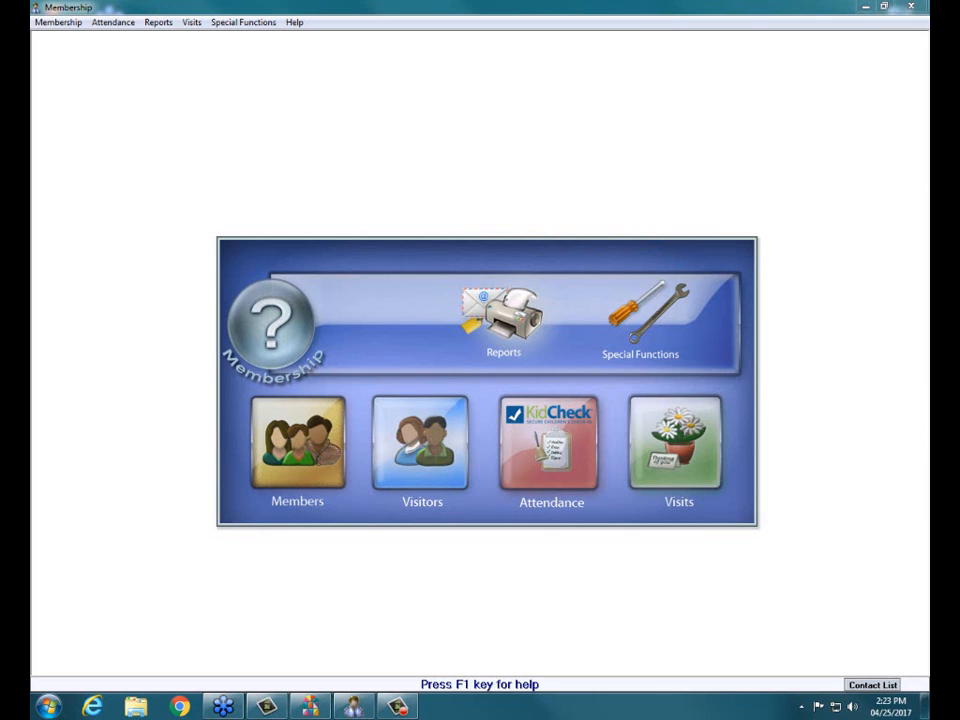
Step: Start a new Reports/Directory/Export run without selection criteria and open the Children's Directory custom layout for editing
left_click(525, 305)
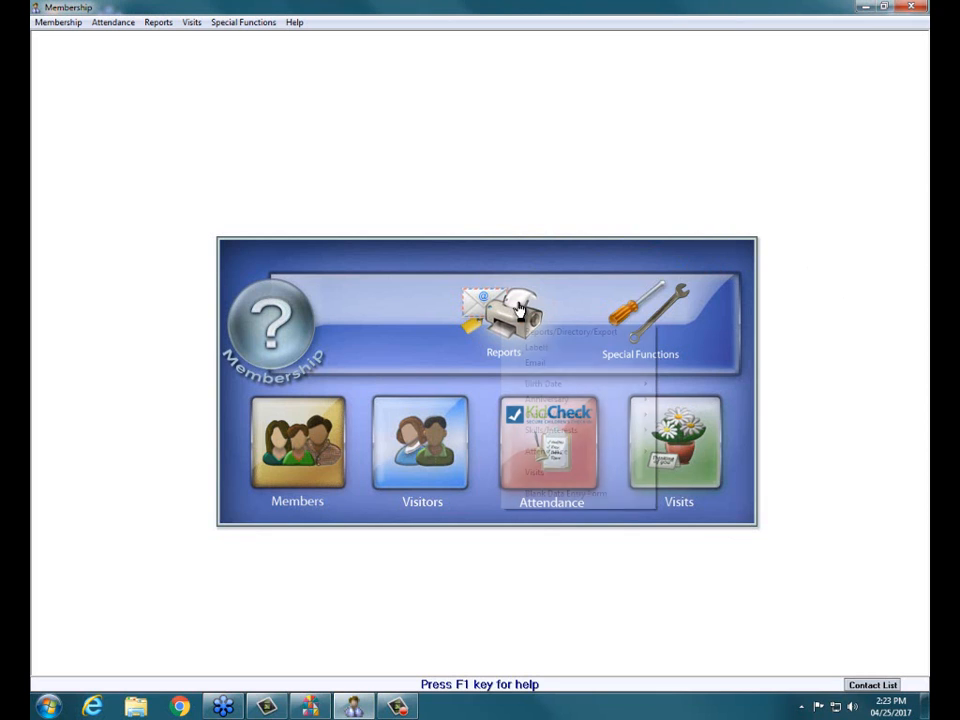
left_click(557, 333)
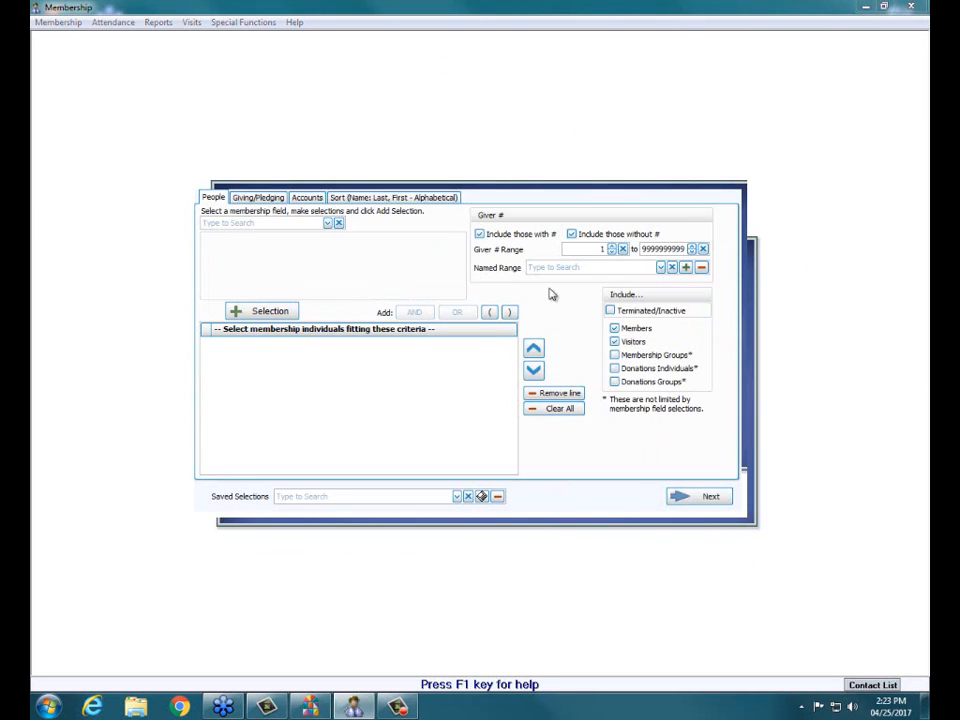
left_click(701, 503)
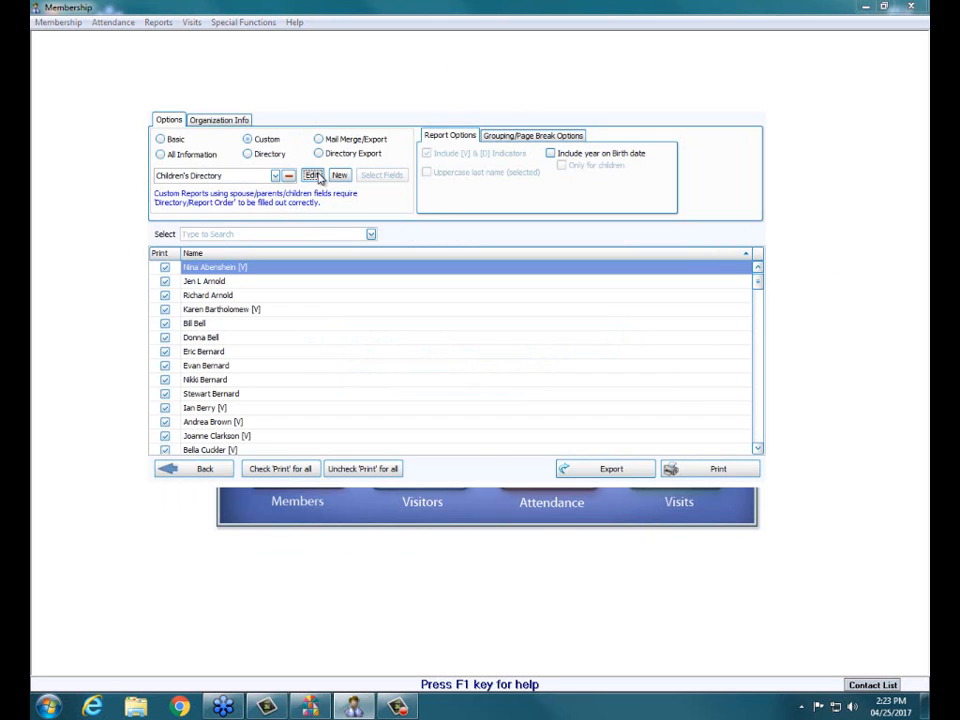
left_click(316, 176)
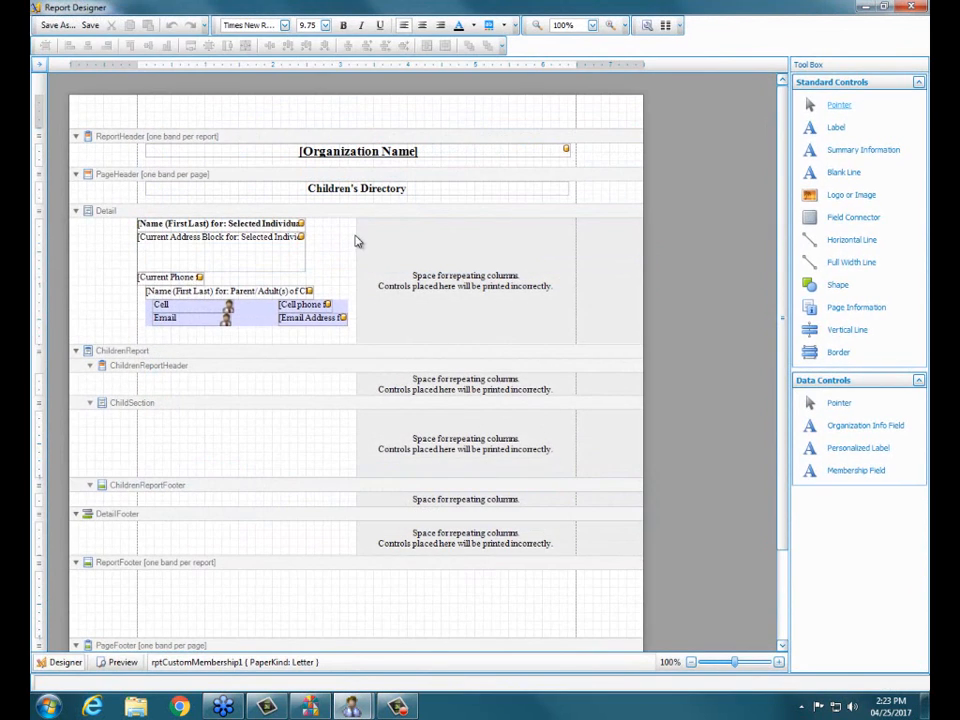
Step: Add the individual's Age membership field to the Detail band, directly beside the Selected Individual's Name (First Last) field
left_click(335, 233)
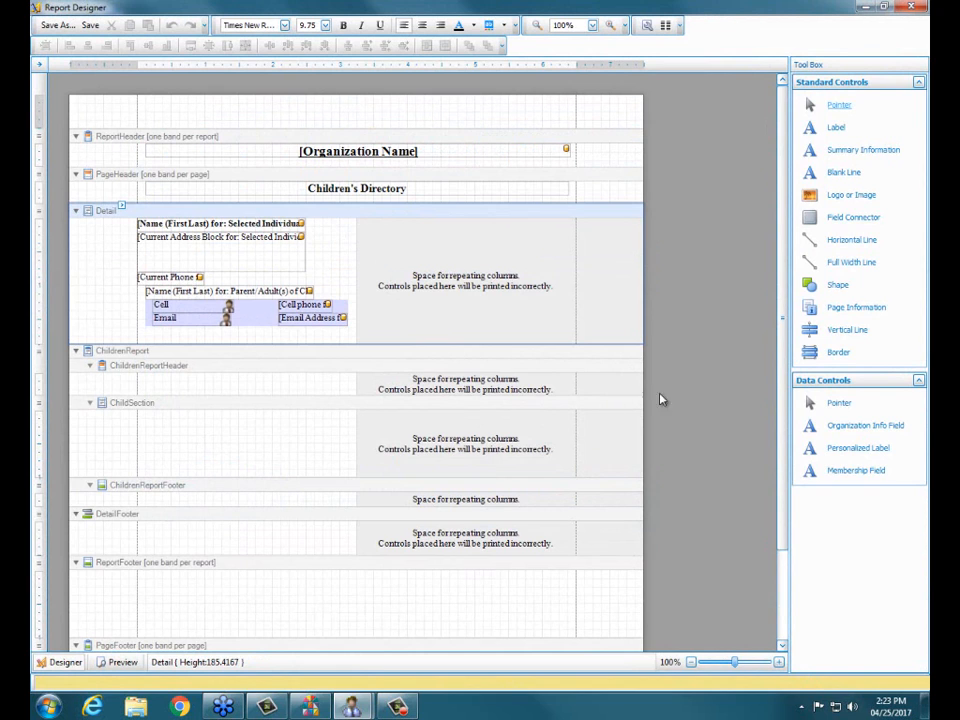
left_click_drag(856, 471, 345, 230)
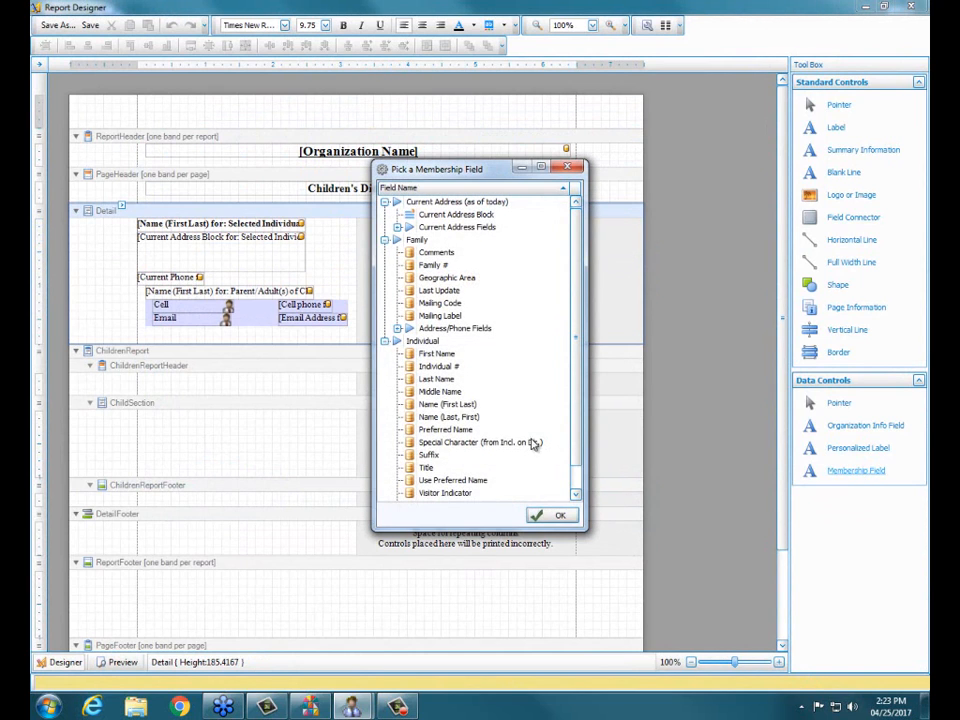
scroll(425, 475, "down", 1)
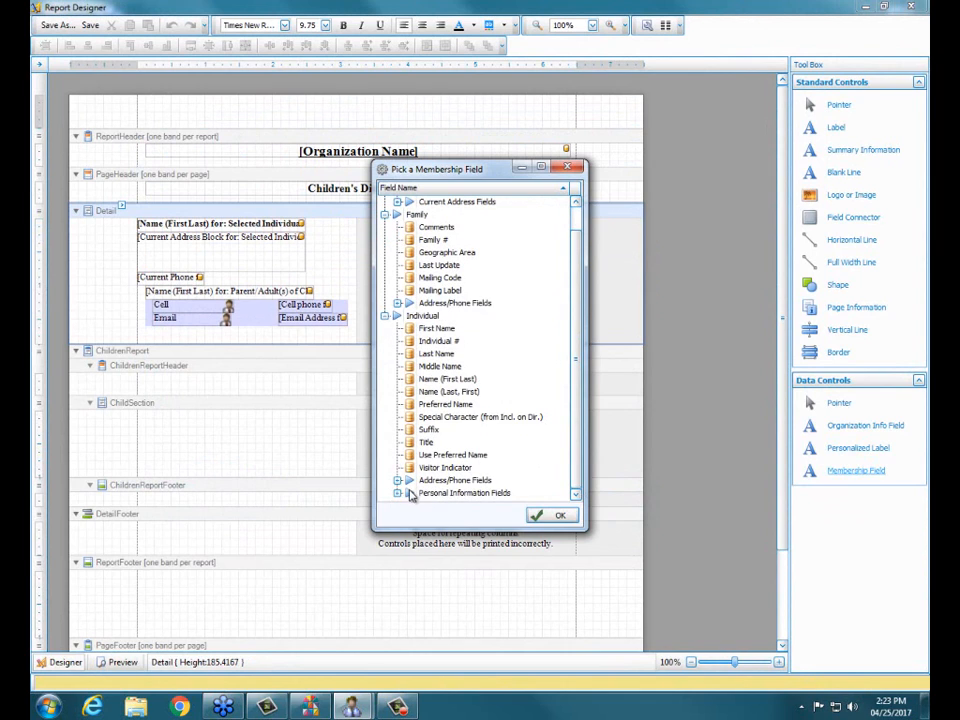
left_click(398, 494)
left_click(577, 487)
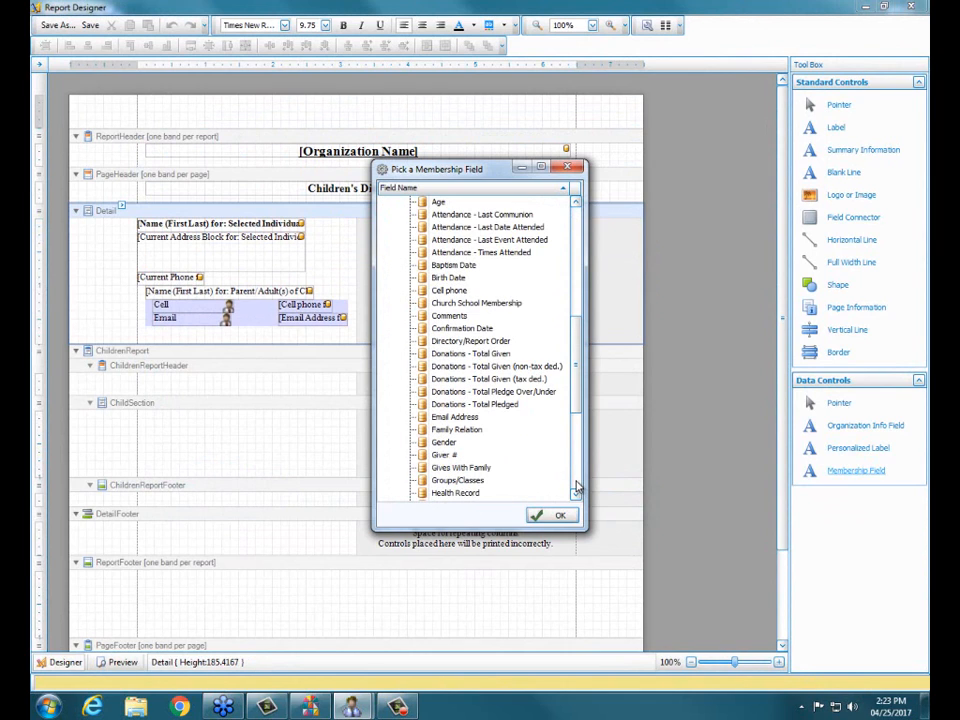
left_click(438, 203)
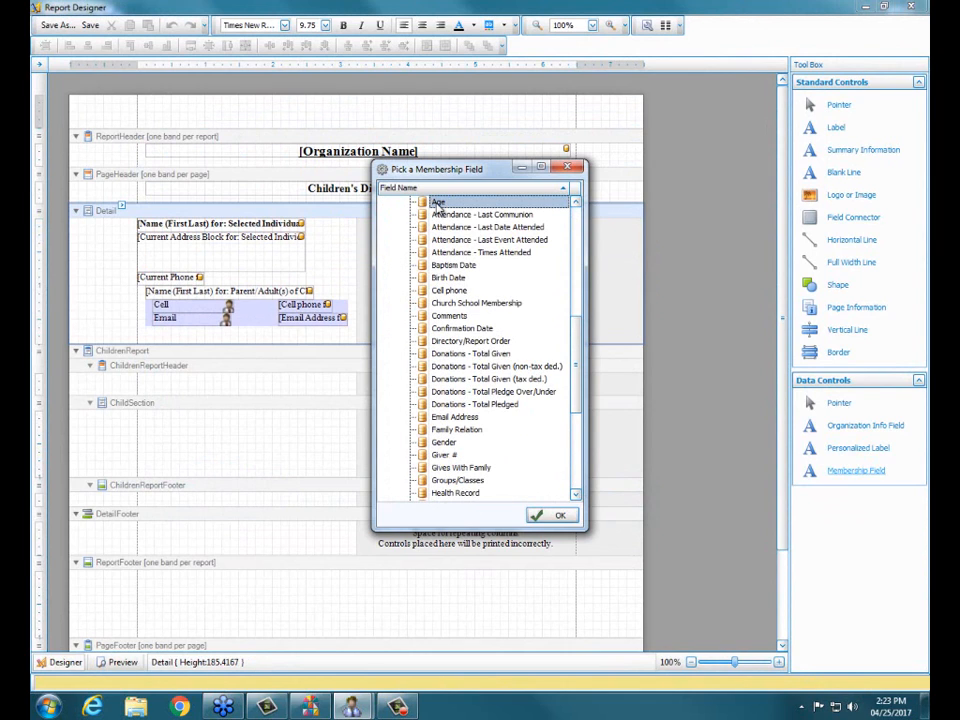
left_click(543, 516)
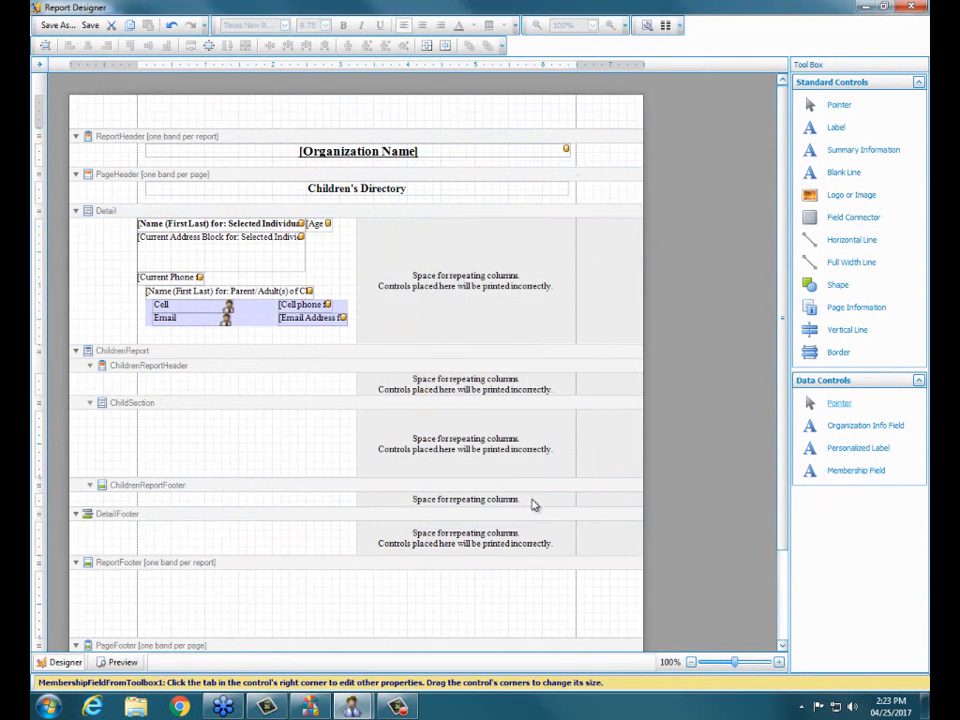
Step: Save the layout with the Age field as Children's Directory, close the designer, and preview the printed report
left_click(52, 25)
left_click(535, 381)
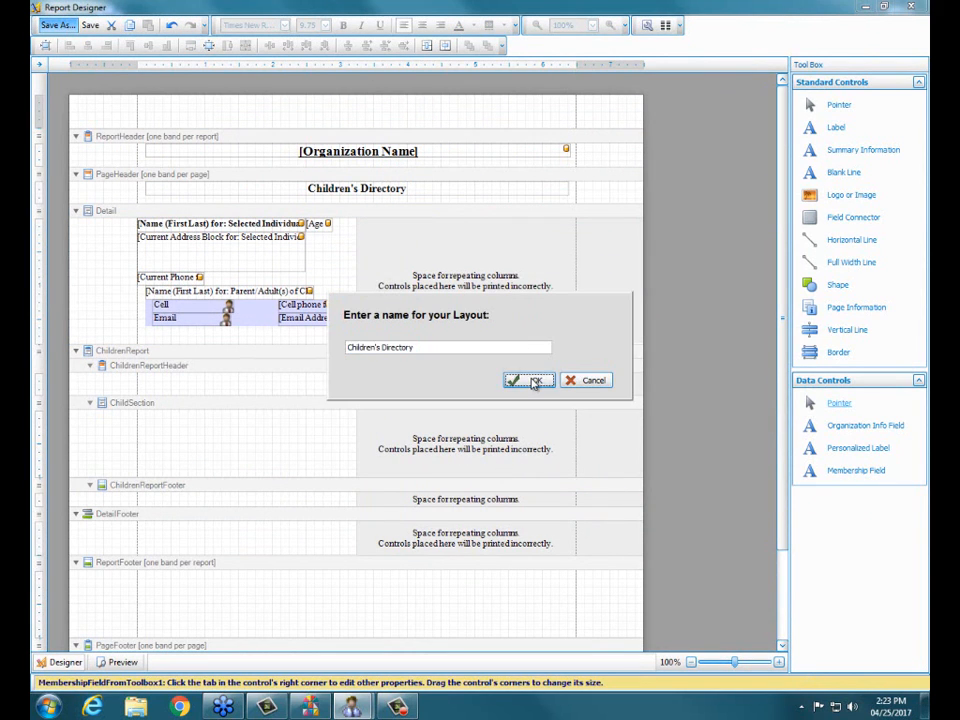
left_click(911, 6)
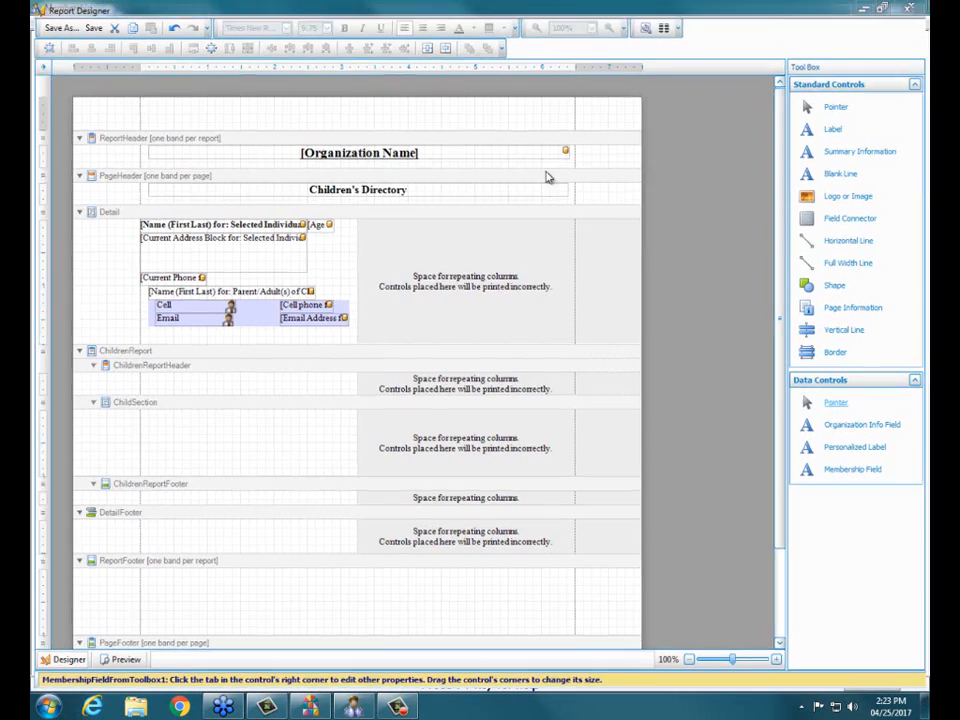
left_click(706, 470)
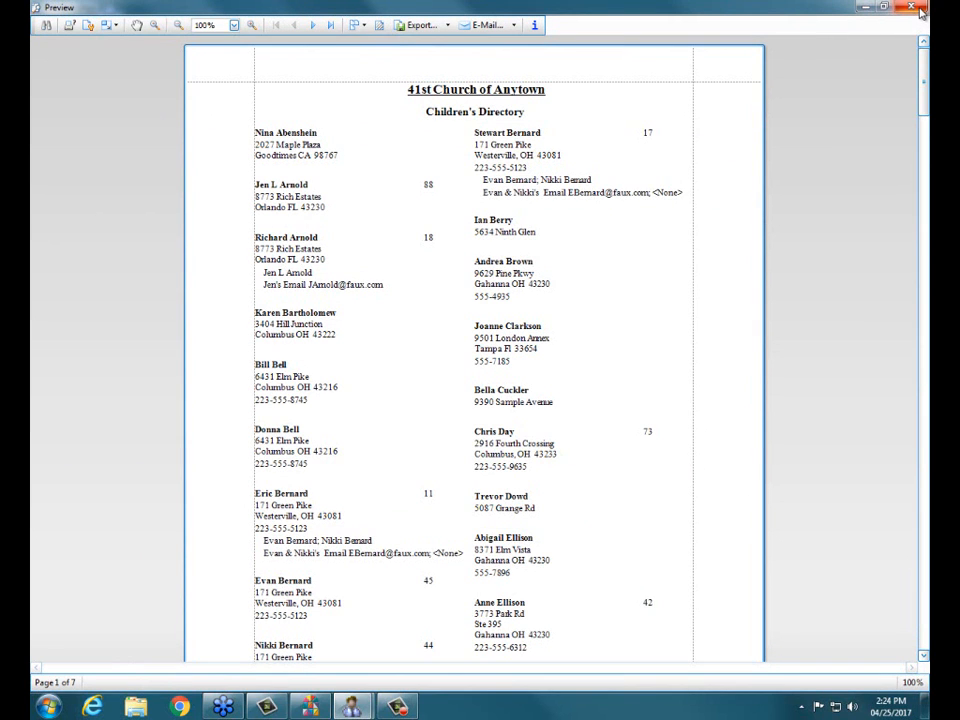
Step: Reopen the Children's Directory layout and move the Age and Name (First Last) fields from the Detail band's first row into the repeating-column space
left_click(919, 10)
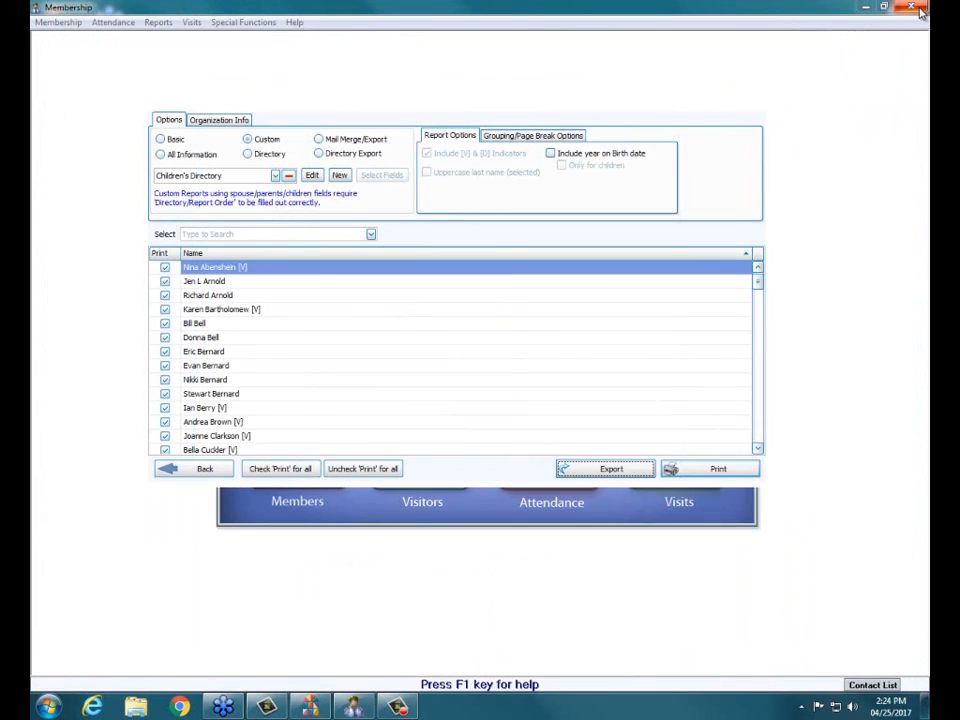
left_click(306, 177)
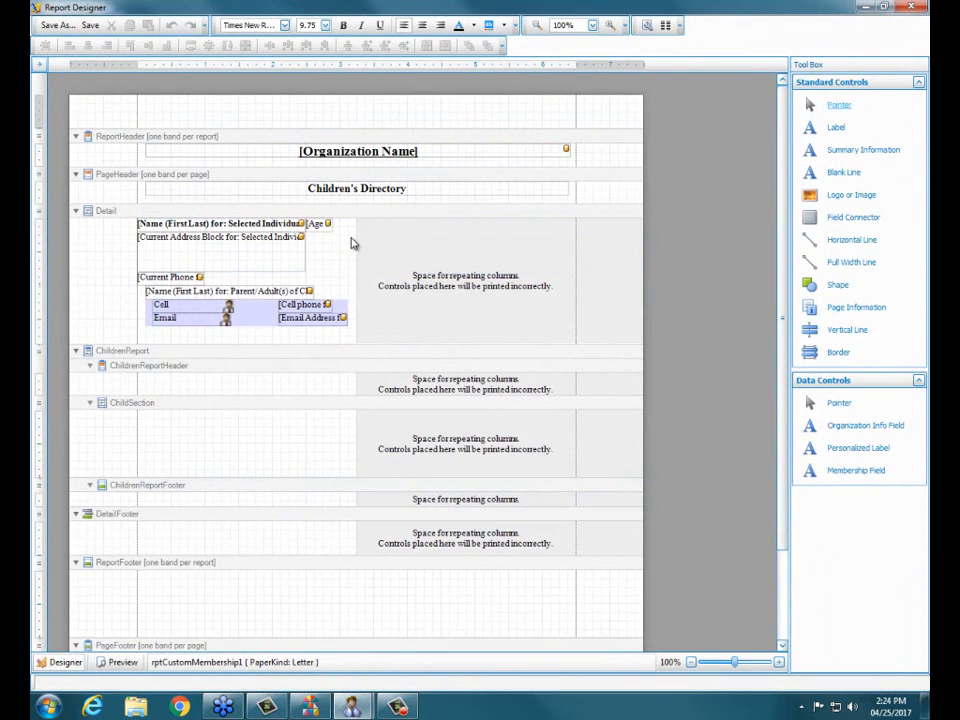
left_click_drag(325, 226, 491, 285)
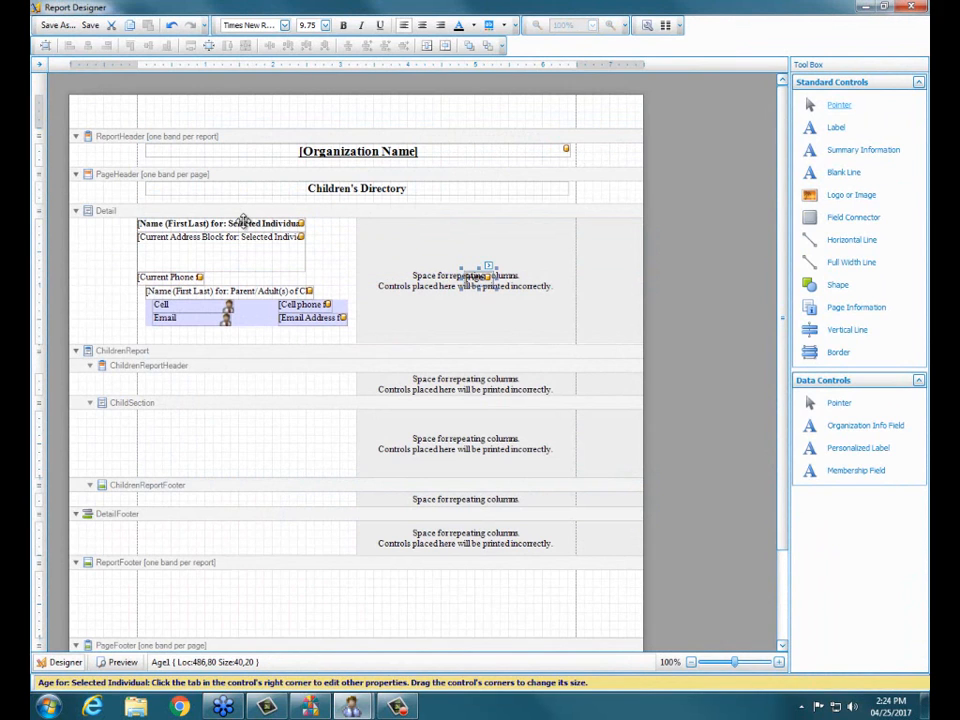
left_click_drag(242, 216, 490, 322)
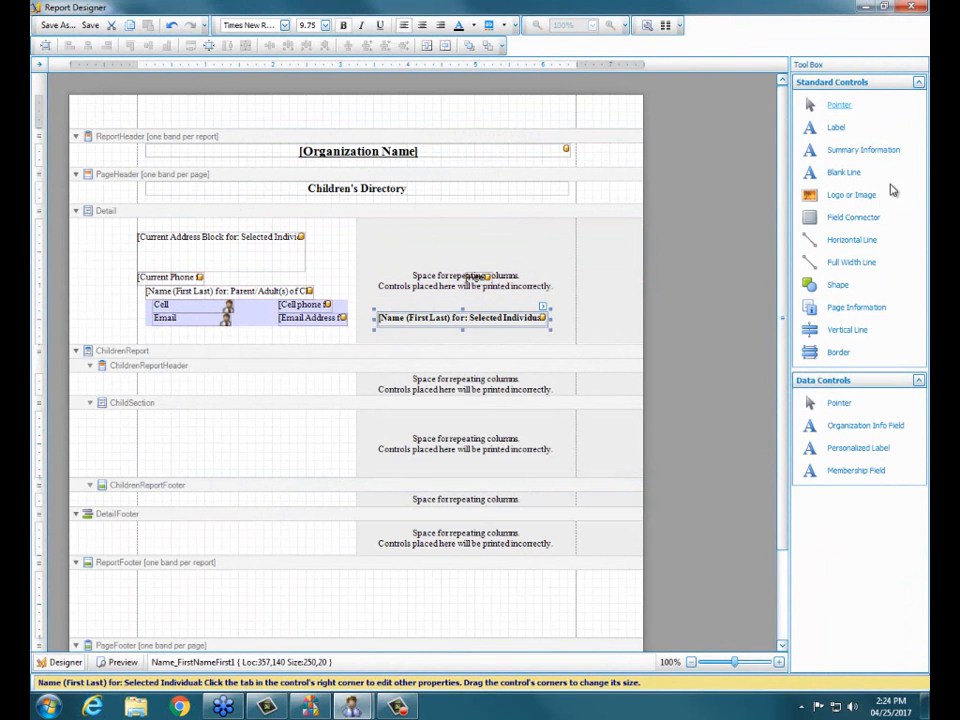
Step: Add a Field Connector across the Detail band's first row and place the Name (First Last) and Age fields side by side inside it
left_click_drag(874, 223, 249, 227)
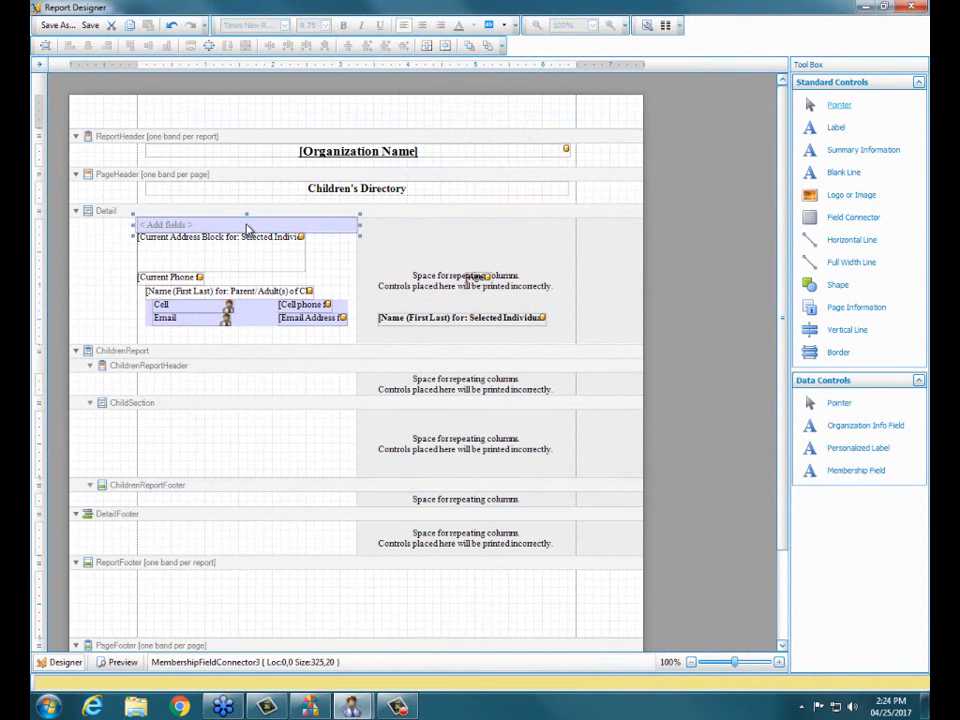
left_click(475, 318)
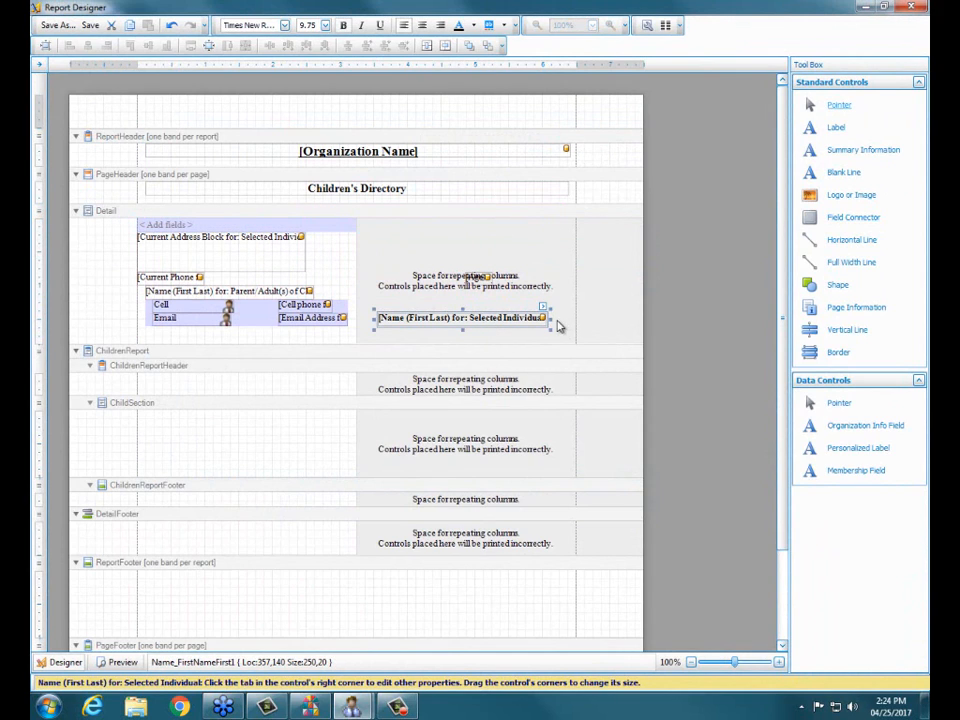
left_click_drag(553, 318, 248, 224)
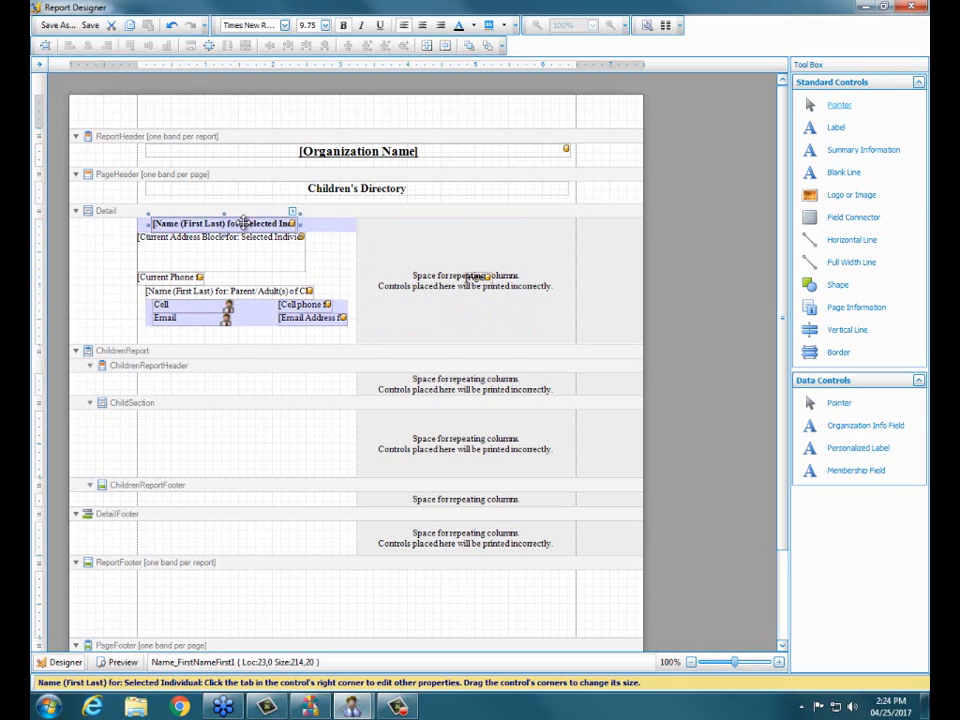
left_click_drag(478, 278, 334, 230)
Step: Save the layout with the connected name and age as Children's Directory, close the designer, and preview the printed report
left_click(57, 25)
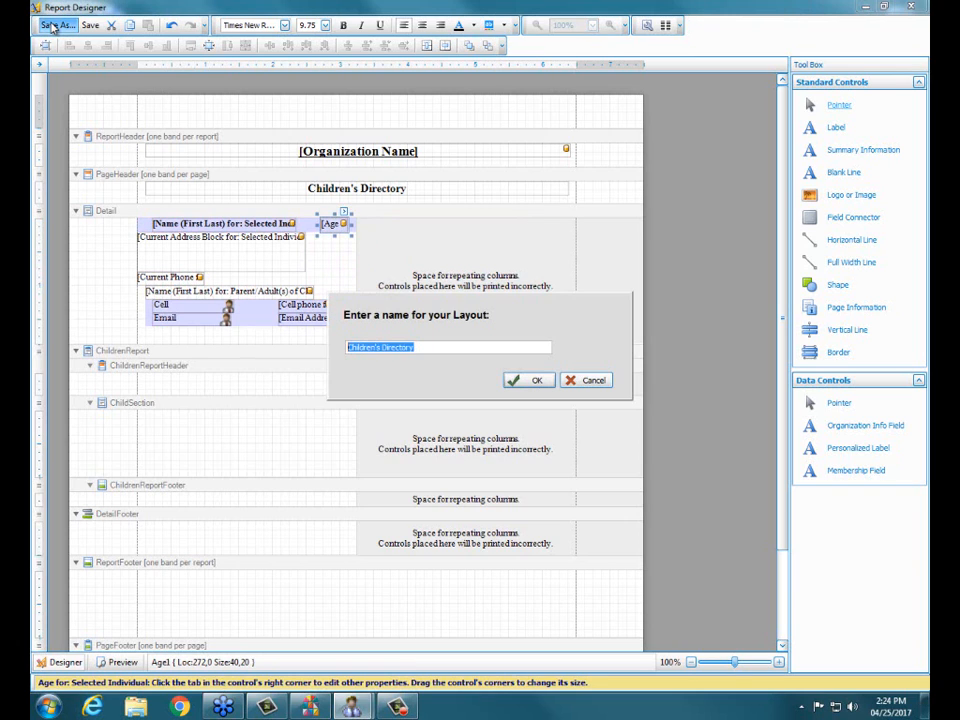
left_click(525, 381)
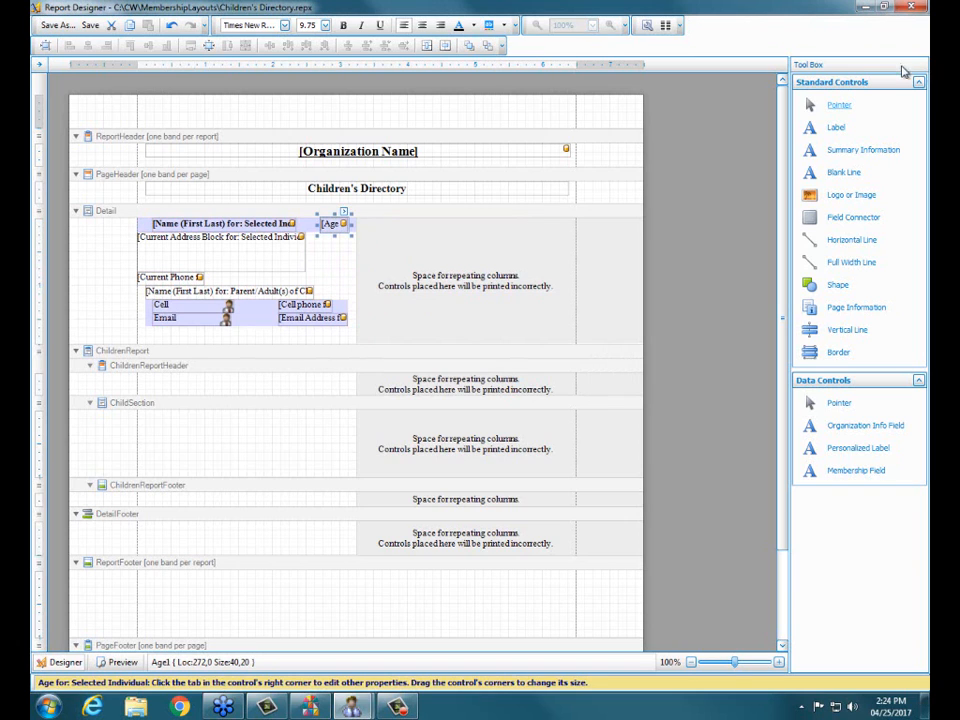
left_click(914, 8)
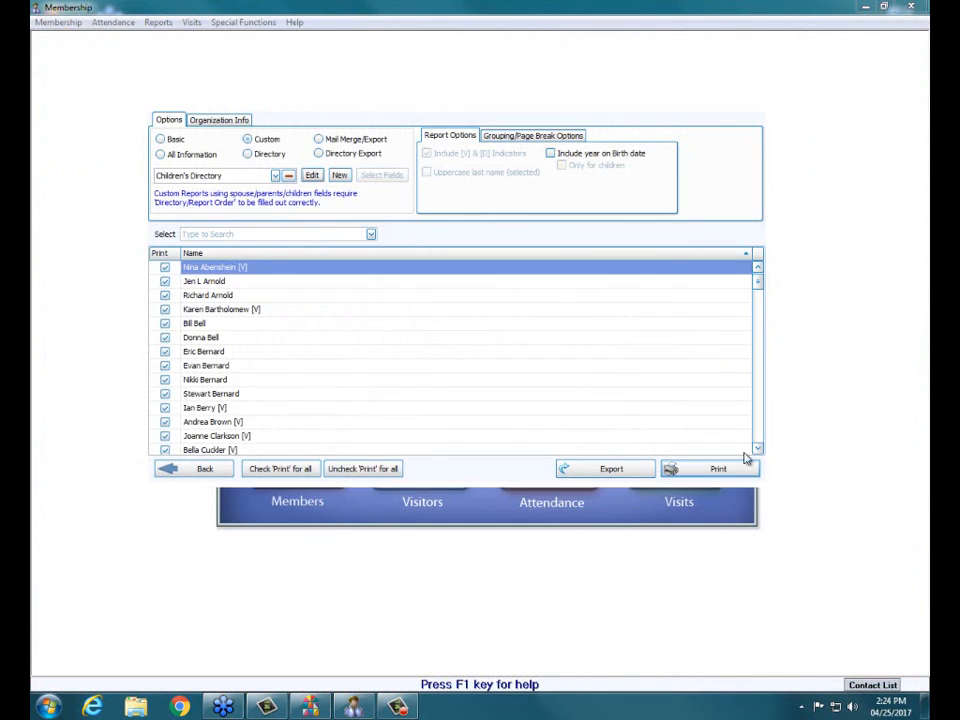
left_click(718, 468)
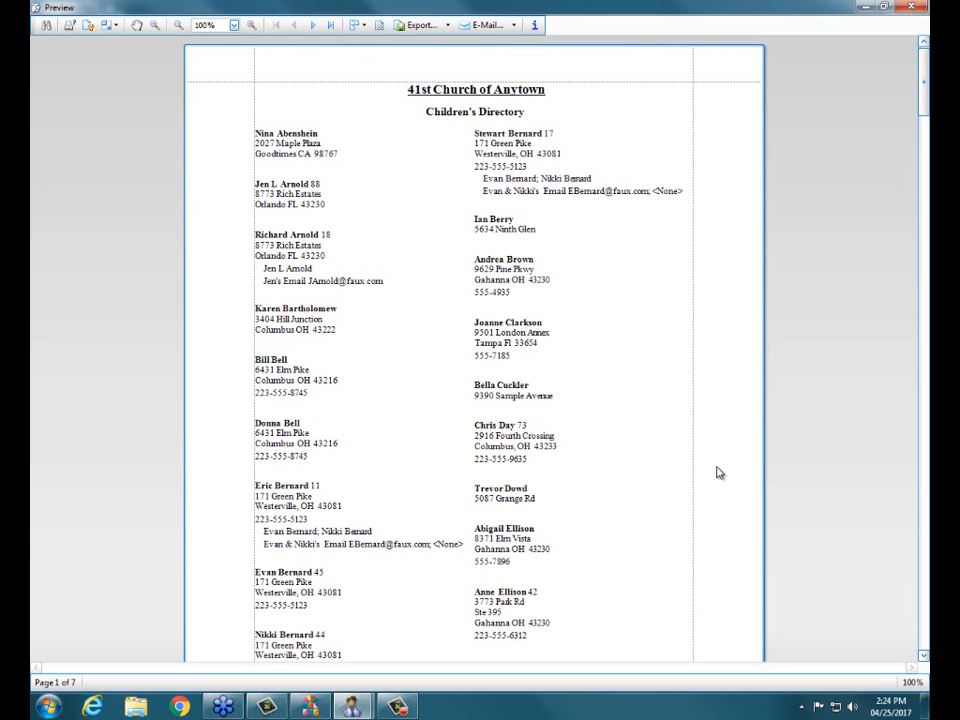
Step: View the Report Information for the previewed directory, and close the information window and the preview
left_click(535, 27)
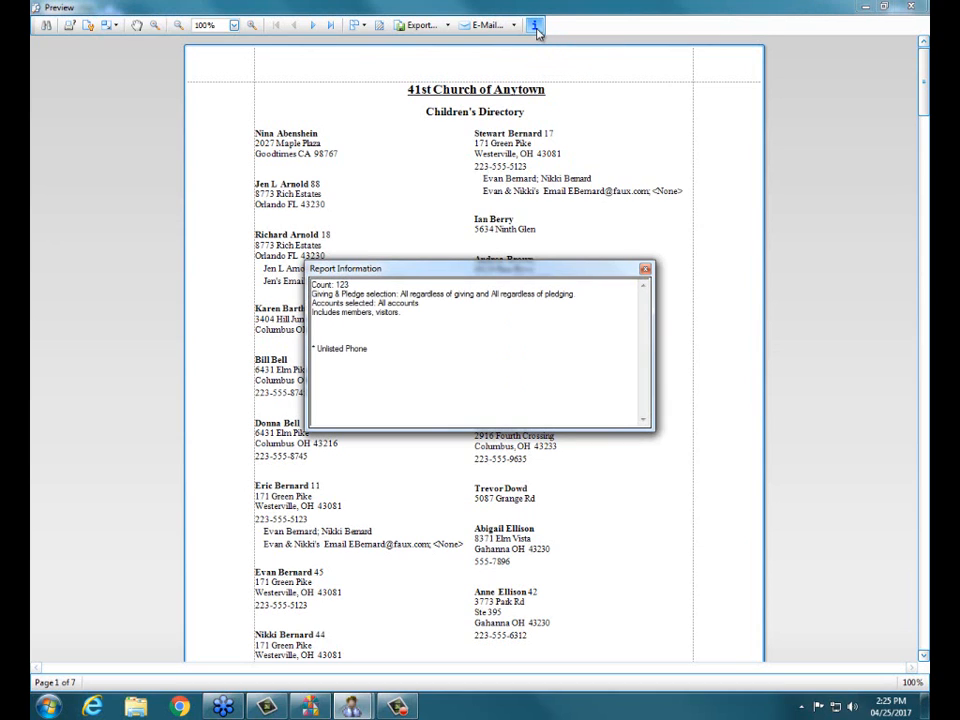
left_click(645, 273)
left_click(911, 7)
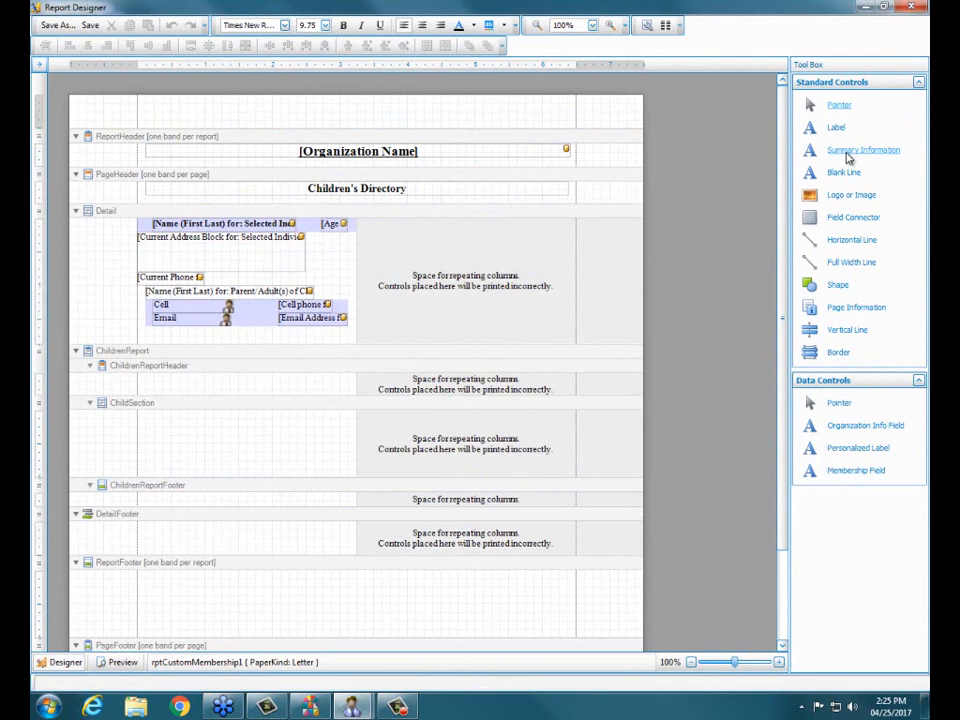
Step: Add a Summary Information control to the ReportFooter band, after trying to place it in the DetailFooter band
left_click_drag(859, 150, 306, 545)
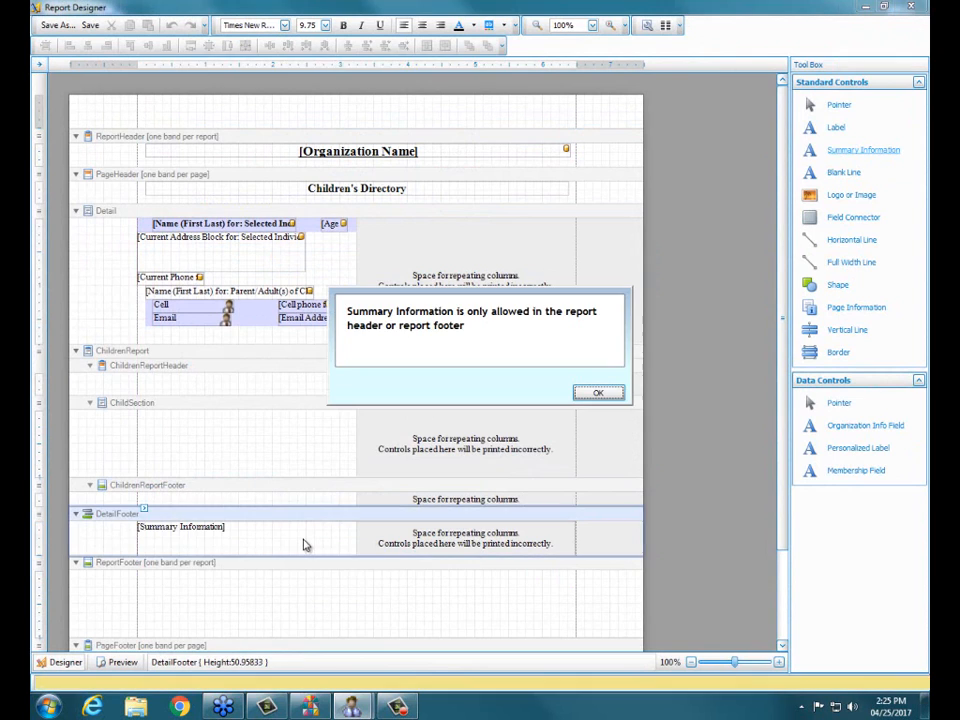
left_click(617, 394)
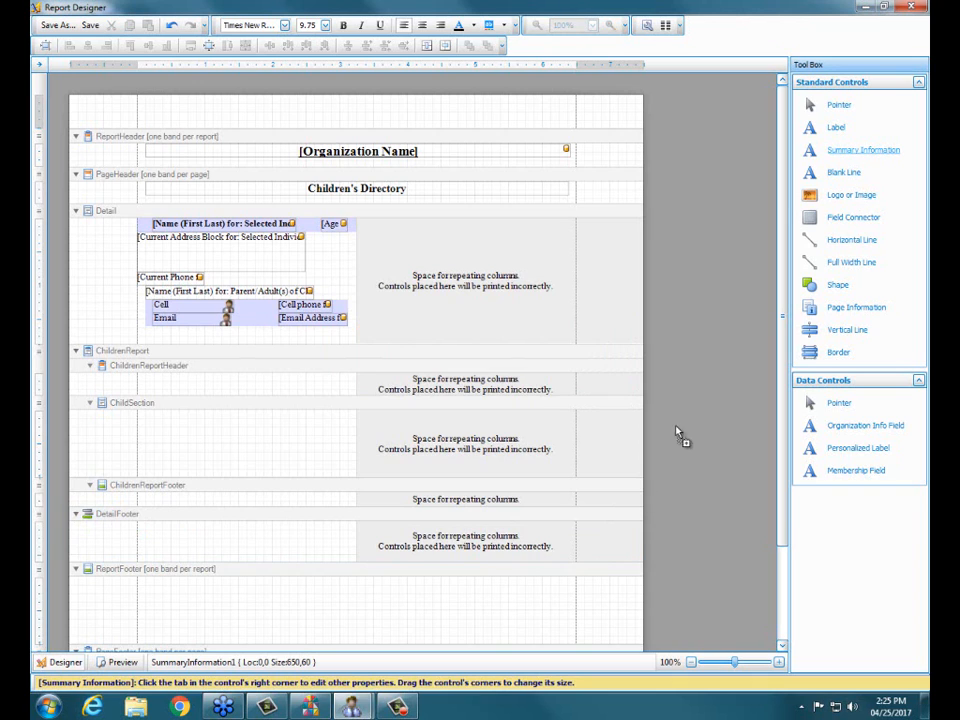
left_click_drag(677, 435, 305, 596)
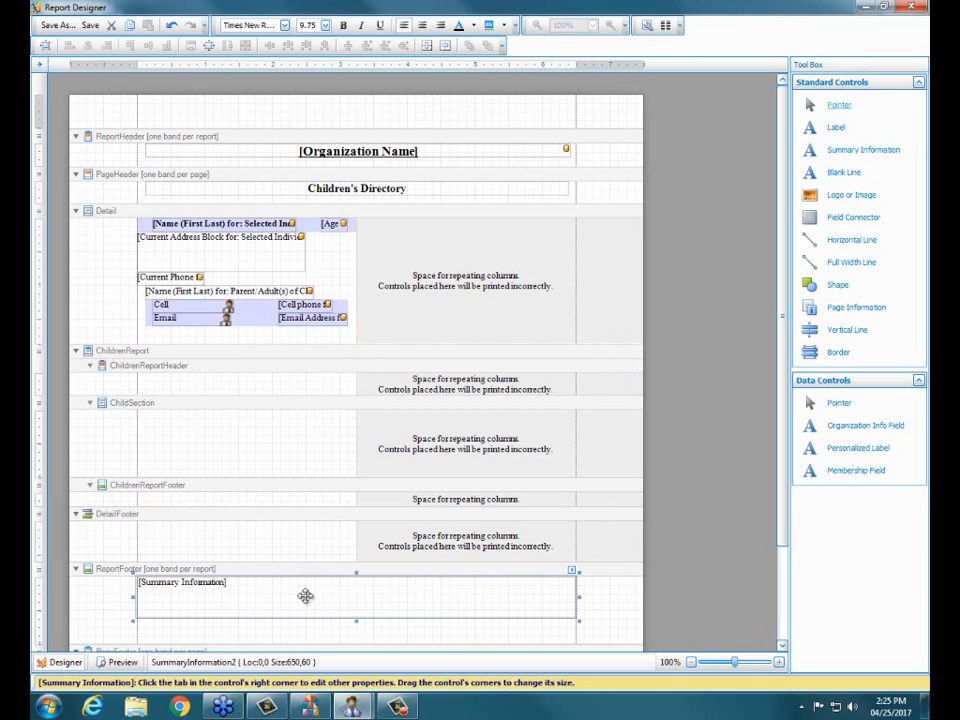
Step: Save the layout with the summary footer as Children's Directory, close the designer, and preview the report again
left_click(52, 25)
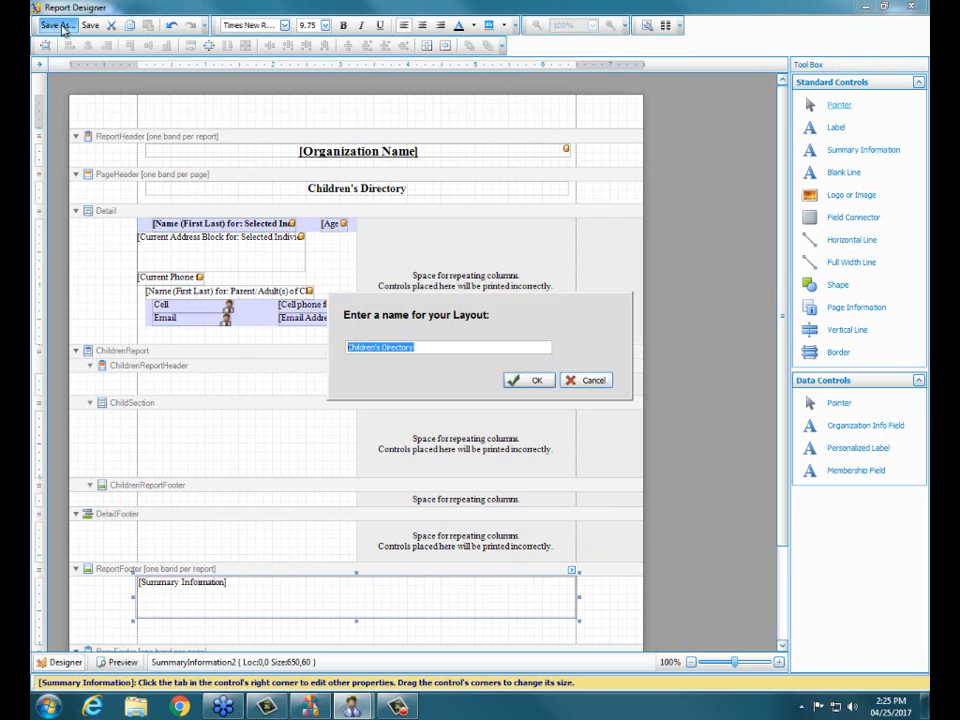
left_click(522, 380)
left_click(910, 7)
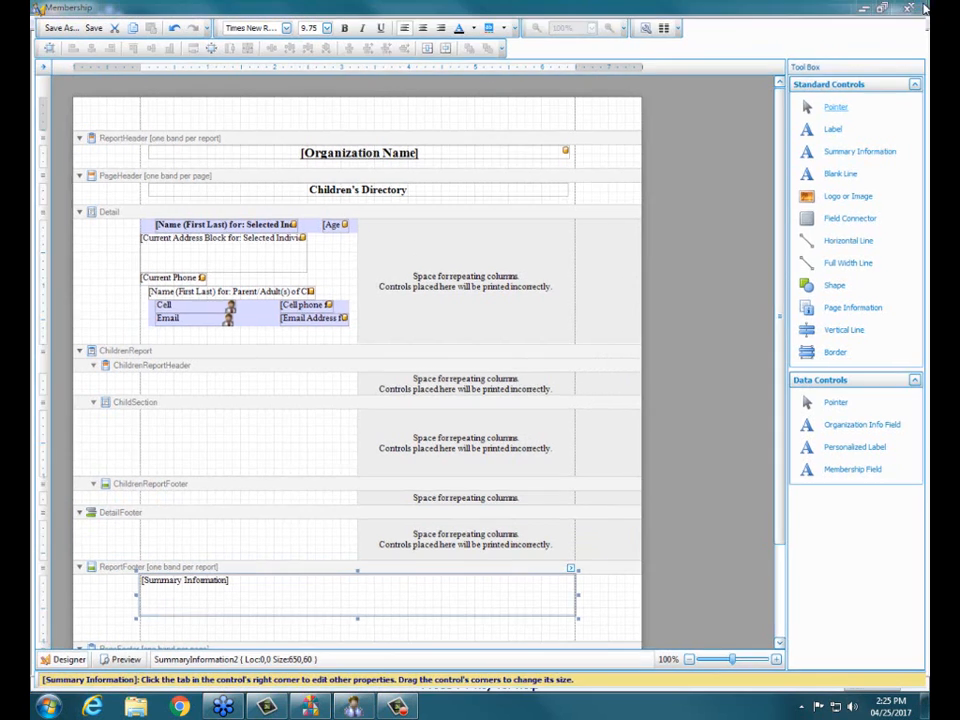
left_click(713, 470)
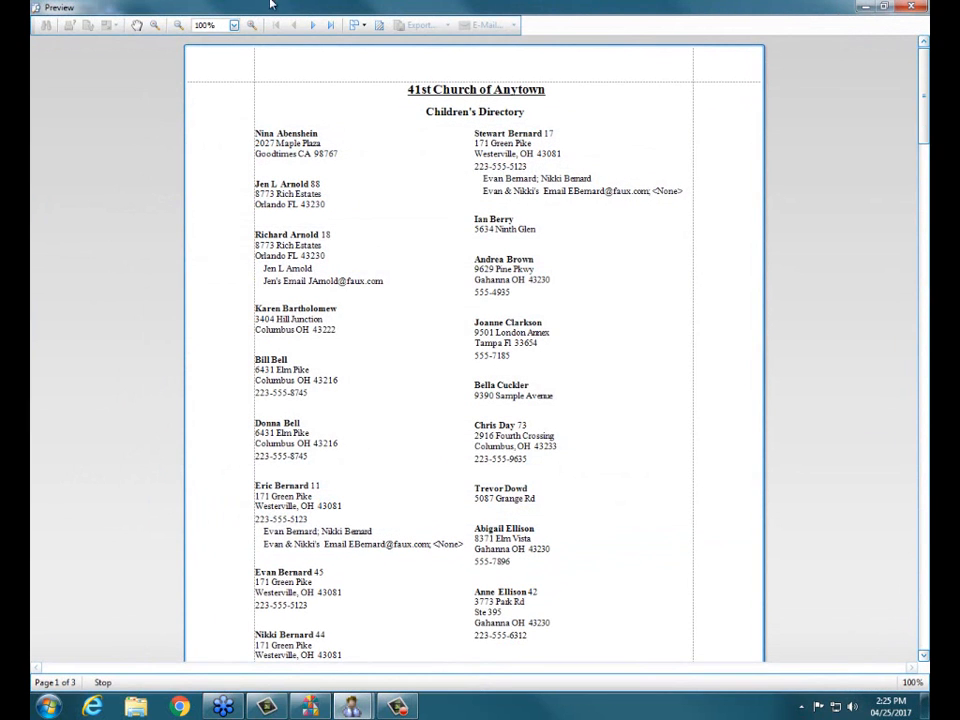
Step: Examine the summary information across the last two pages of the previewed report, and close the preview
left_click(330, 25)
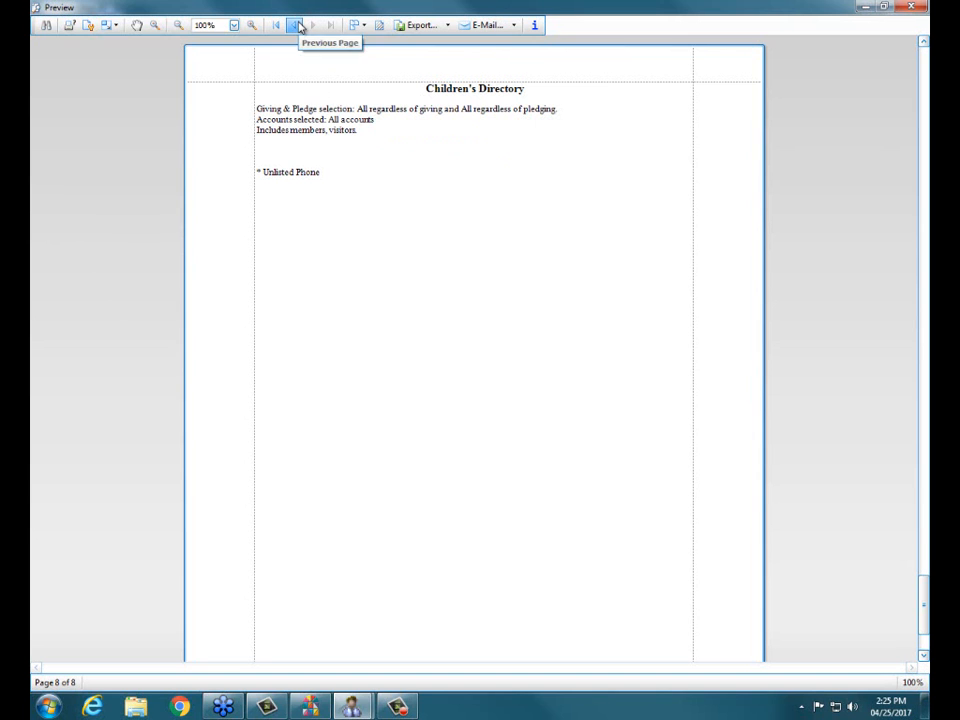
left_click(299, 27)
left_click_drag(925, 565, 929, 603)
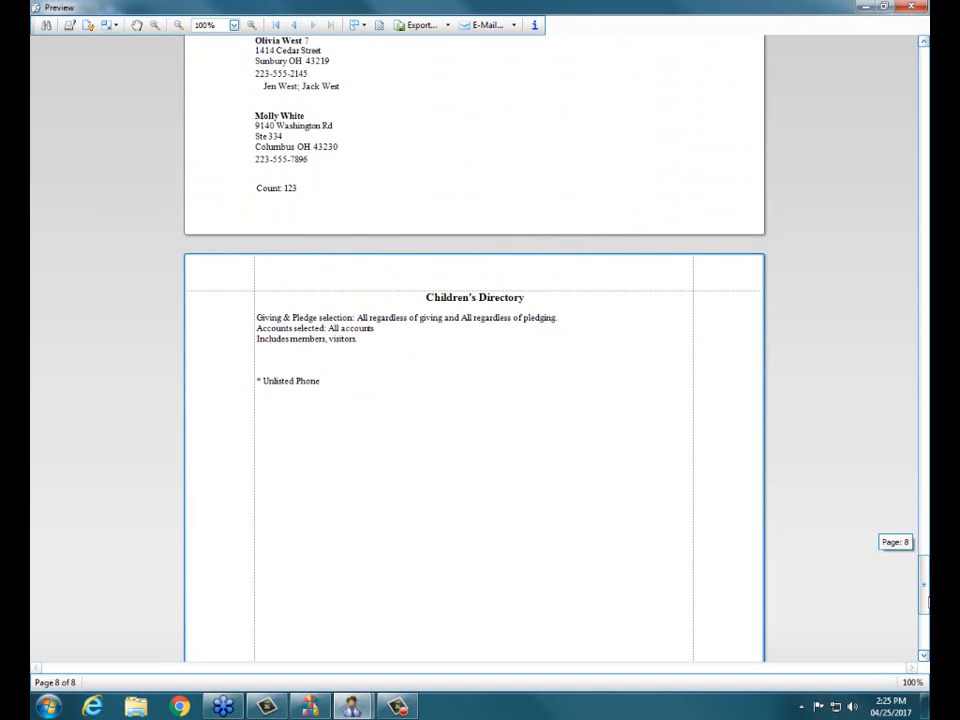
left_click(910, 8)
Step: Open the Children's Directory layout once more to review its bands, and close the designer
left_click(312, 175)
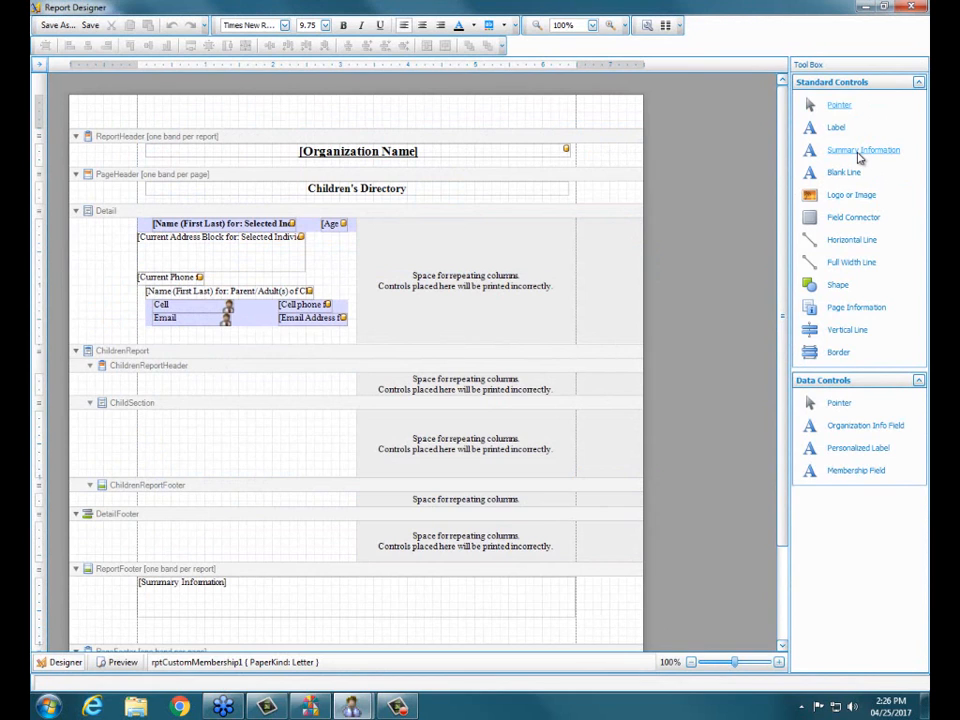
left_click(908, 9)
left_click(593, 380)
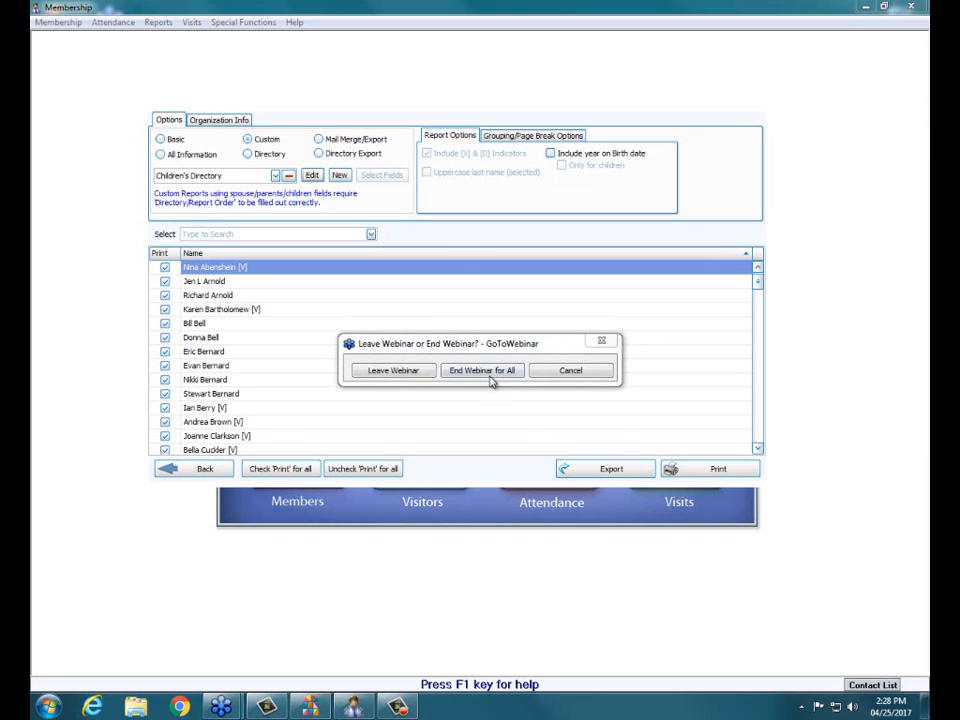
Step: End the GoToWebinar session for all attendees
left_click(491, 381)
left_click(531, 388)
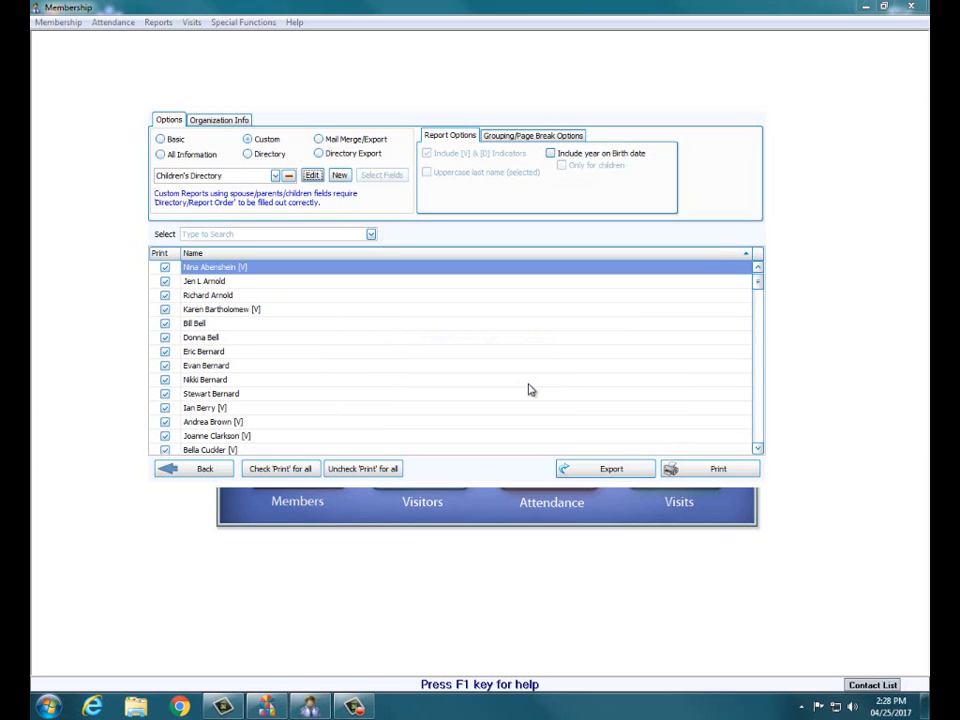